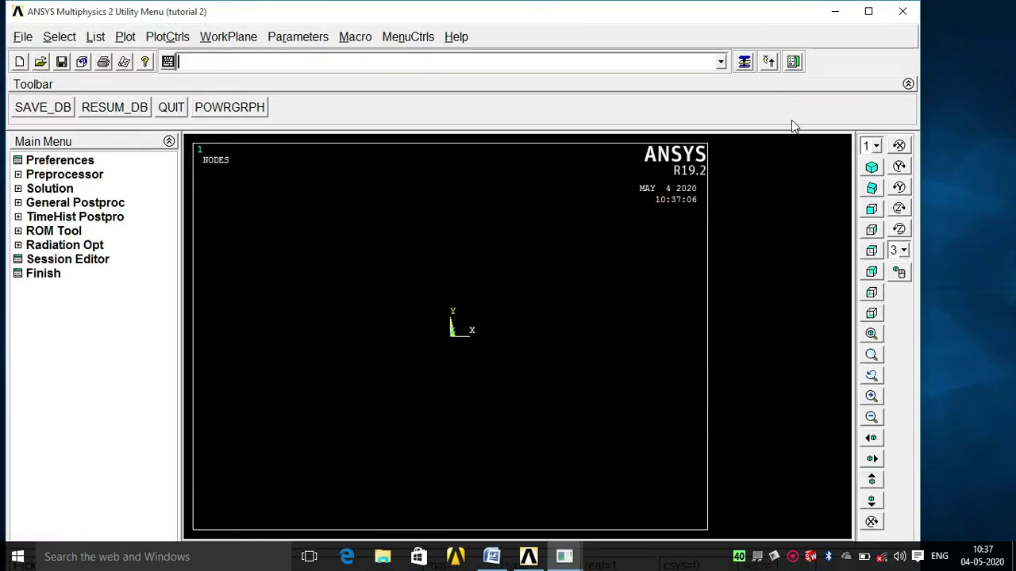
Maximize the ANSYS window, review the stepped-bar problem statement in Word, and return to ANSYS with the product launcher minimized
left_click(868, 11)
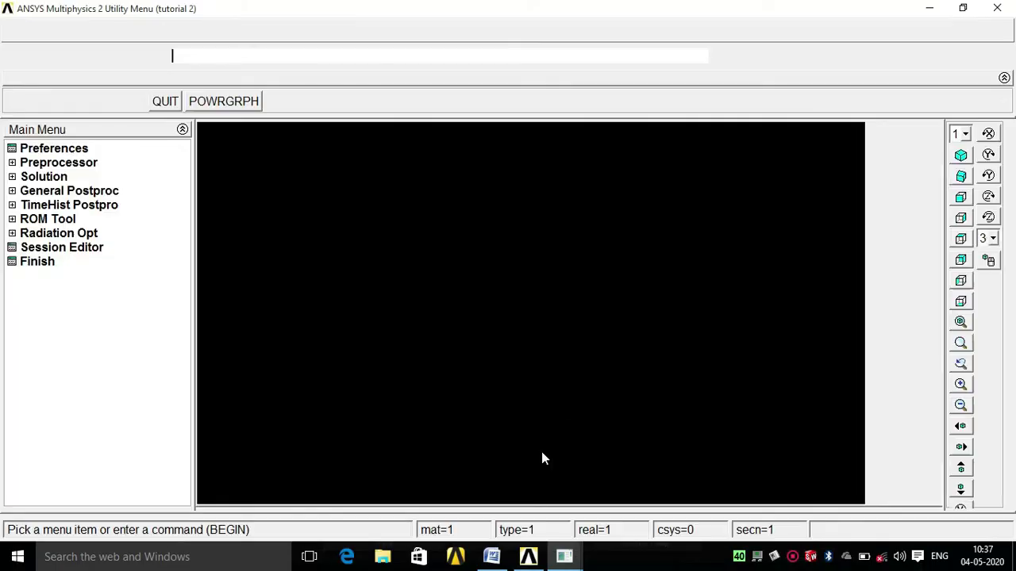
left_click(503, 562)
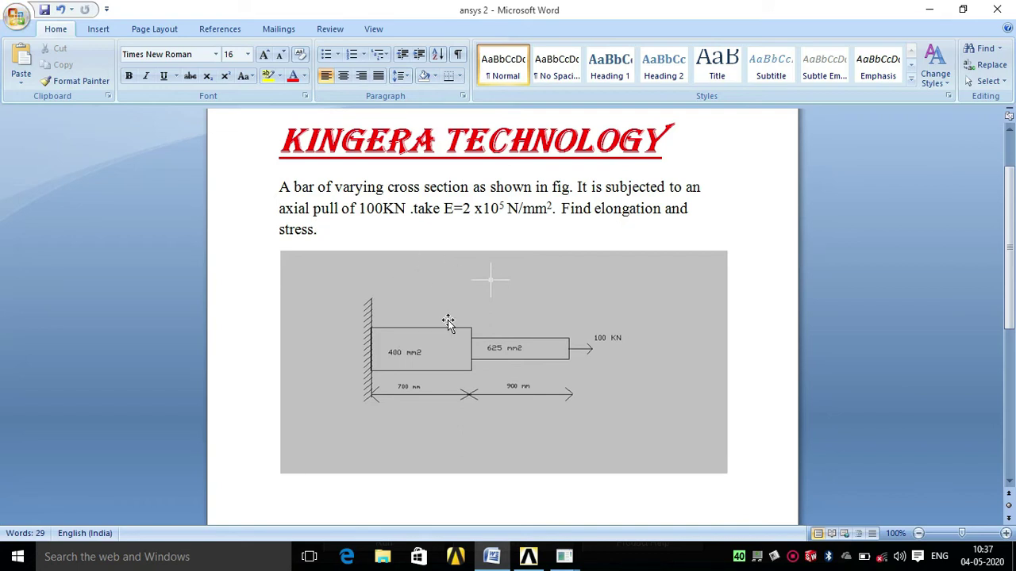
left_click(526, 557)
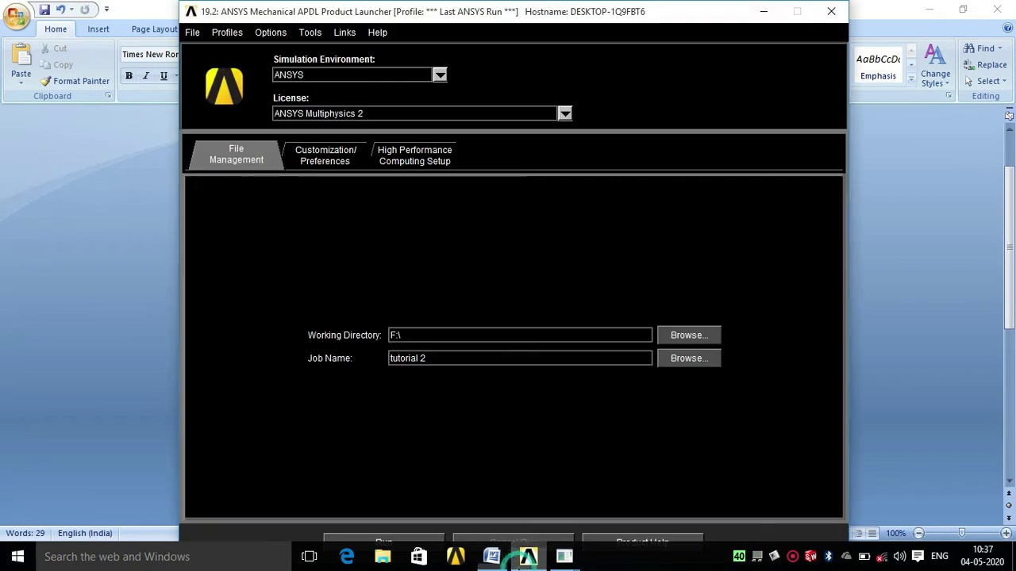
left_click(764, 12)
left_click(494, 558)
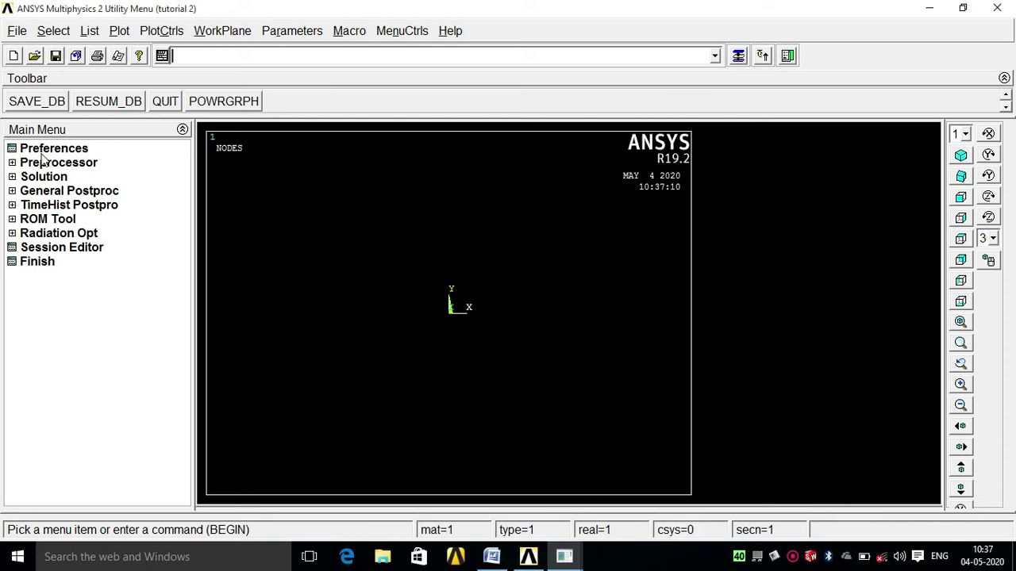
Restrict the GUI filtering preferences to the Structural discipline
left_click(44, 151)
left_click(523, 184)
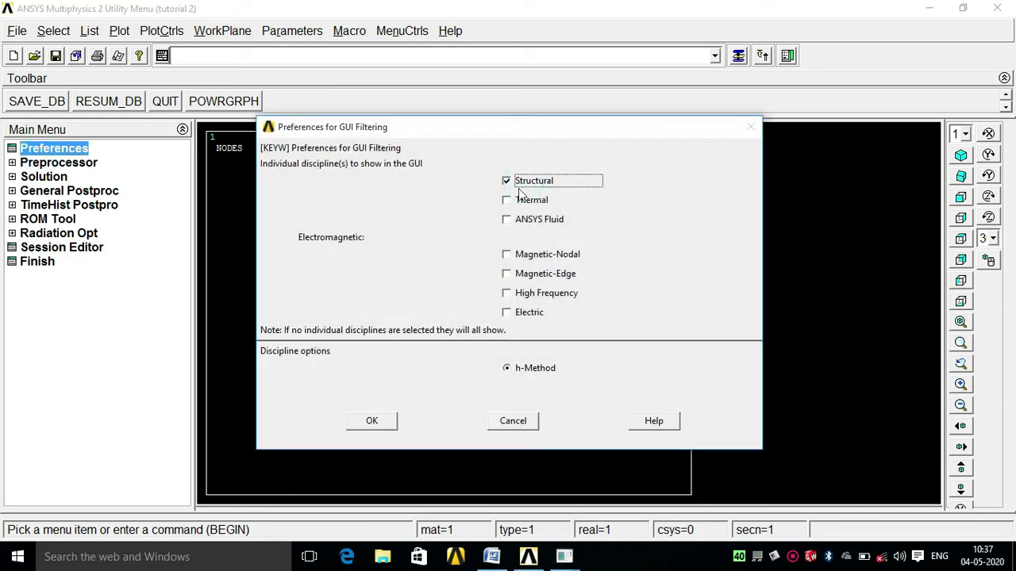
left_click(373, 423)
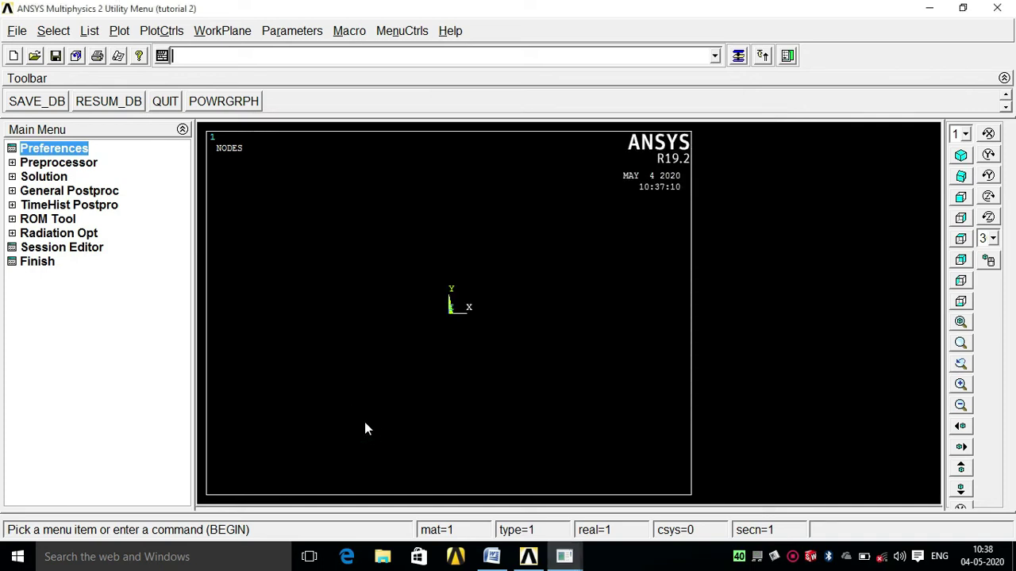
Add the Link 3D finit stn 180 element as element type 1, consulting the bar figure in Word
left_click(49, 163)
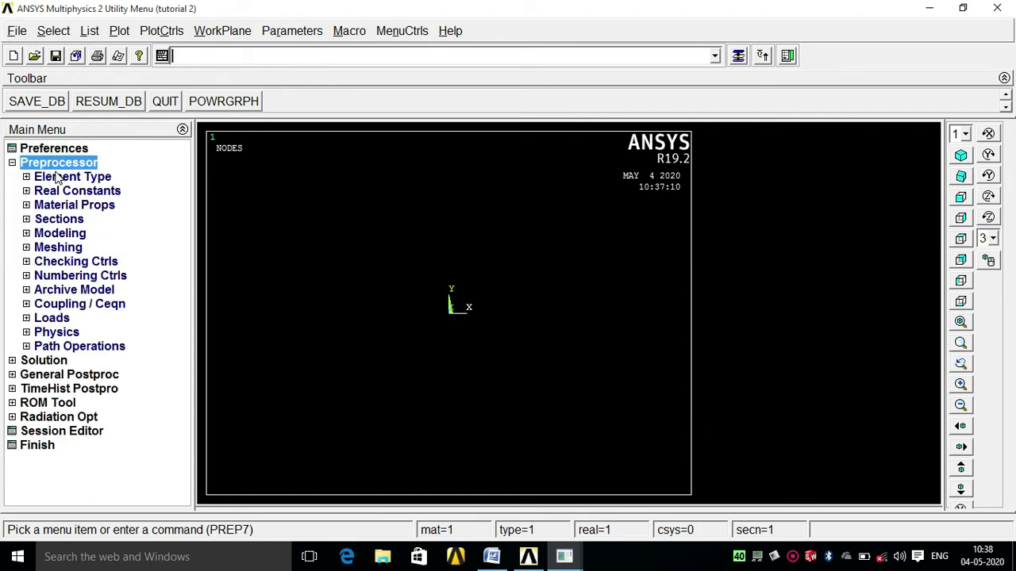
left_click(63, 179)
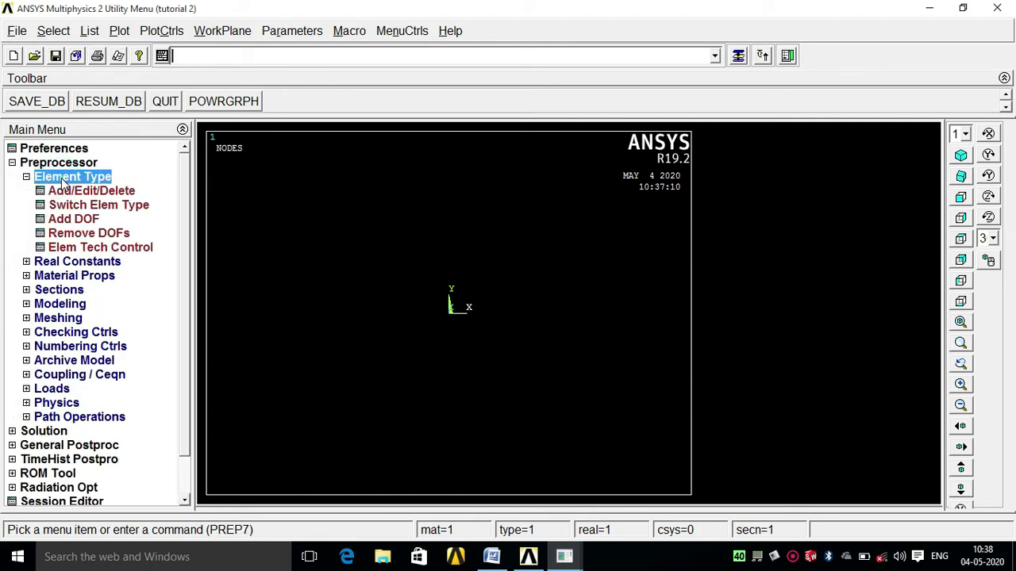
left_click(70, 190)
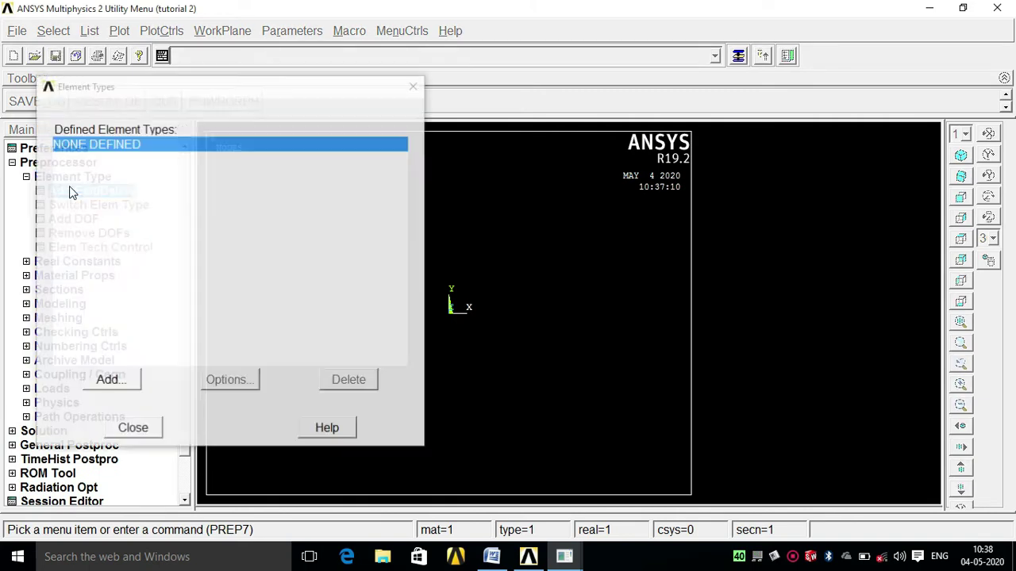
left_click(124, 381)
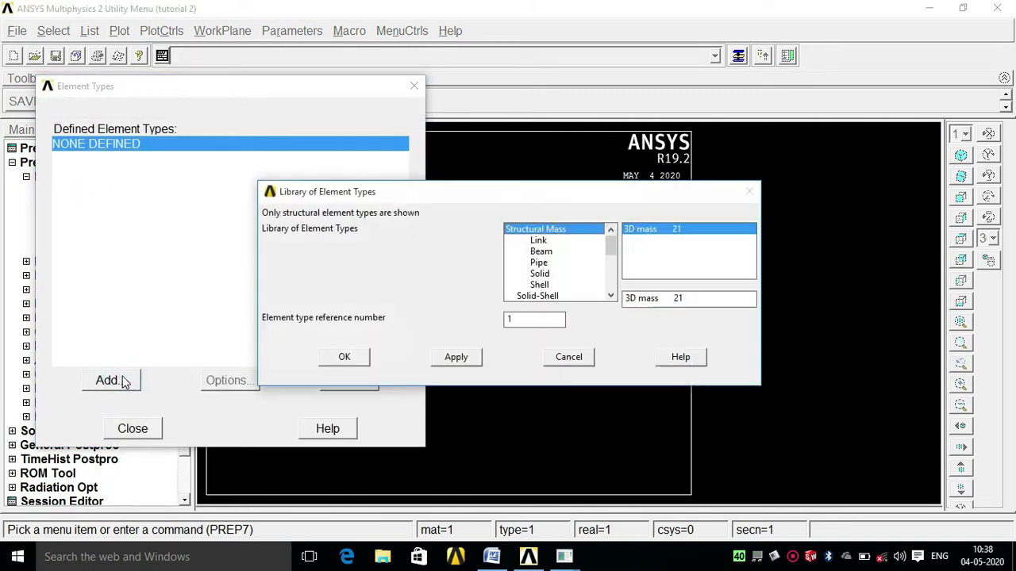
left_click(539, 241)
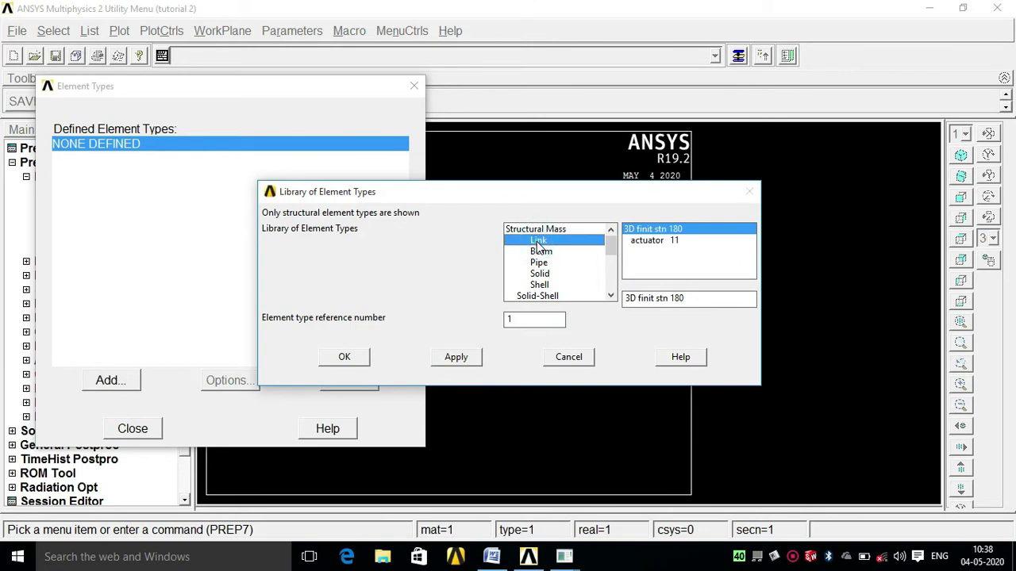
left_click(492, 556)
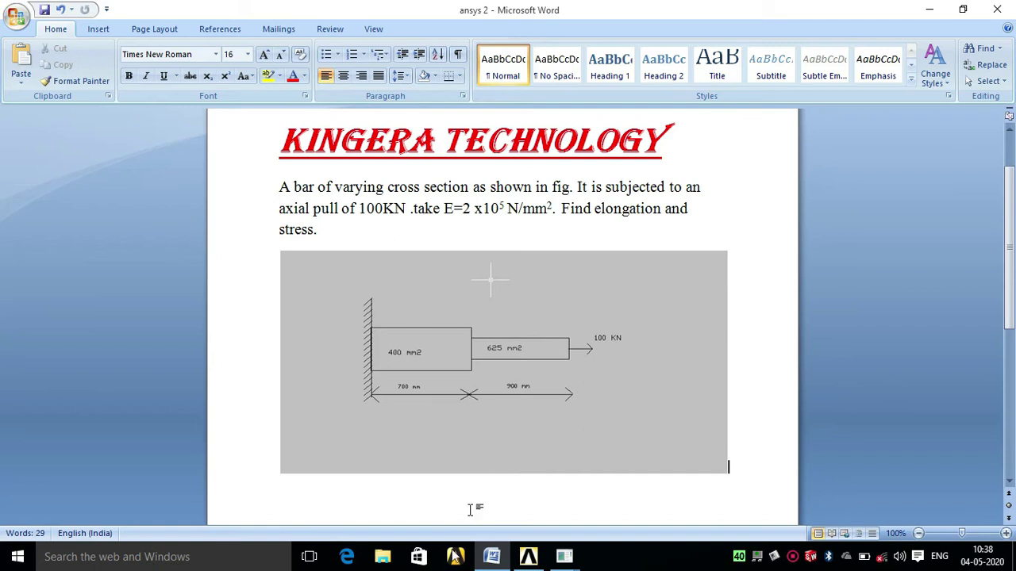
left_click(492, 557)
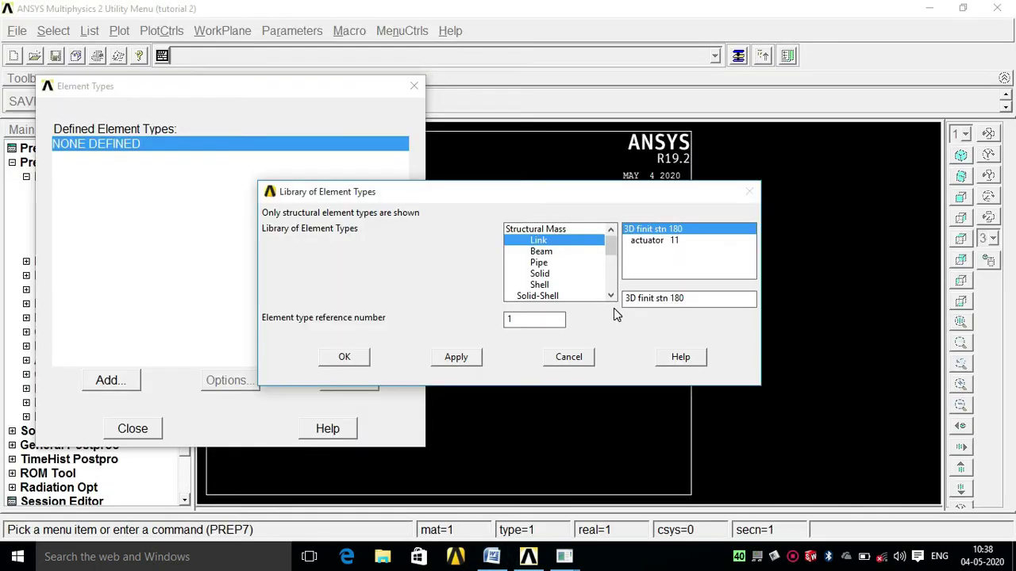
left_click(358, 356)
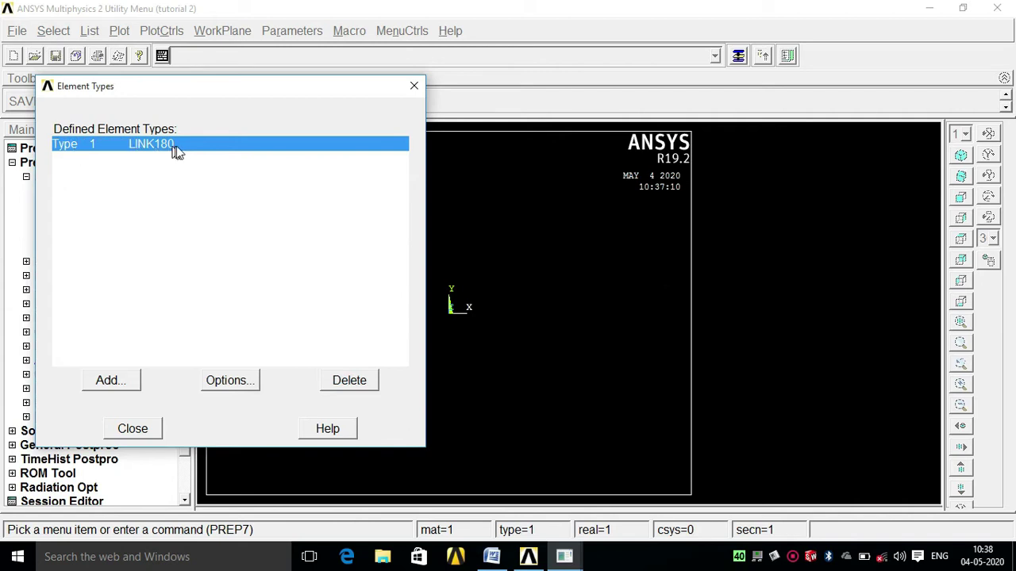
left_click(133, 428)
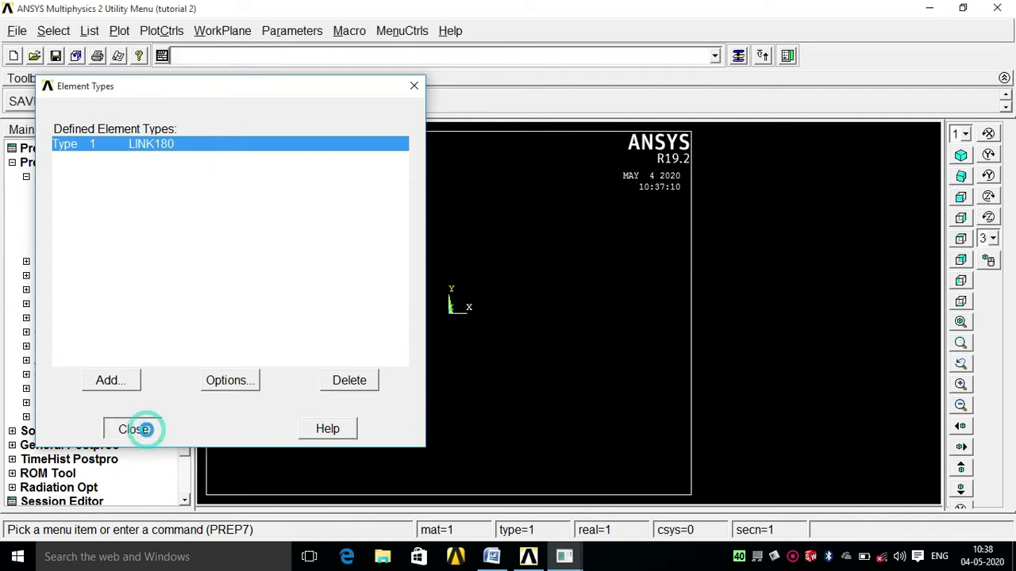
Give material model 1 structural linear elastic isotropic behavior with EX set to 2e5
left_click(12, 163)
left_click(47, 164)
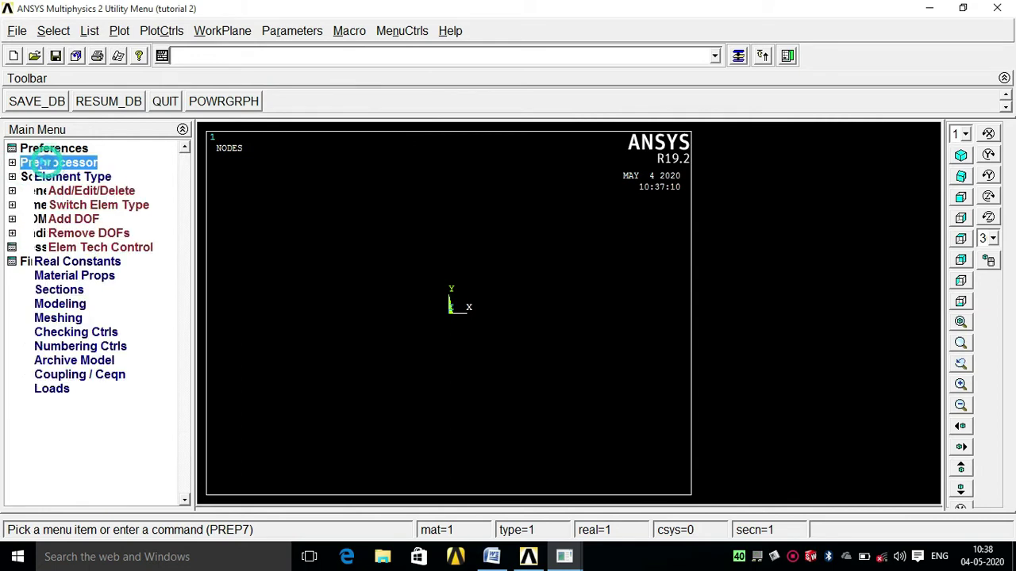
left_click(53, 178)
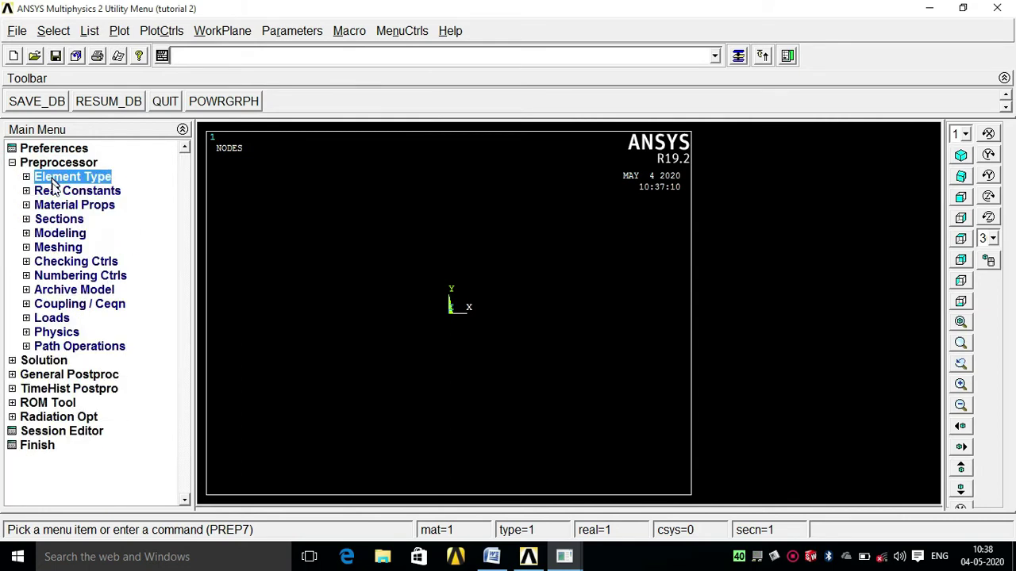
left_click(67, 208)
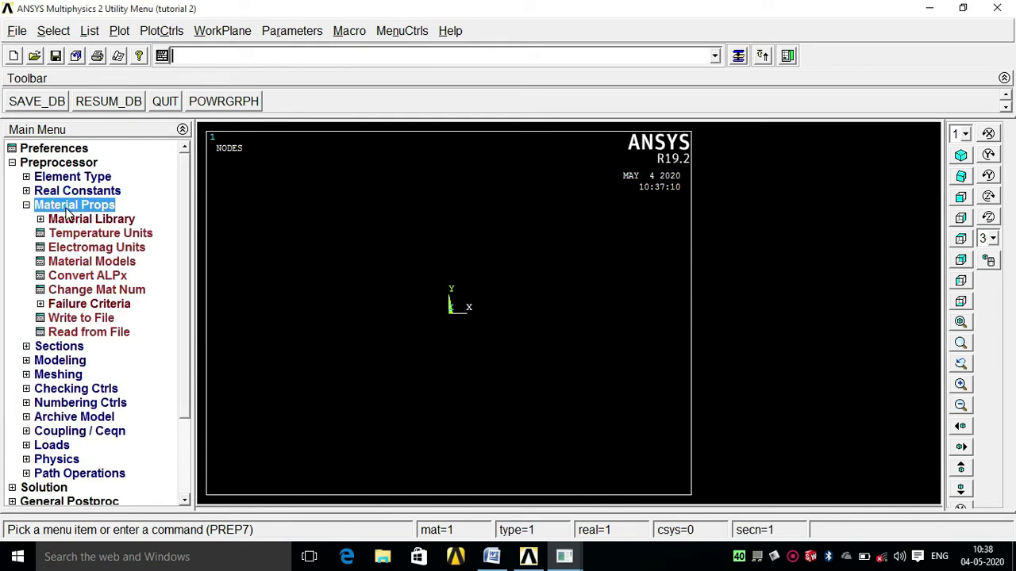
left_click(73, 262)
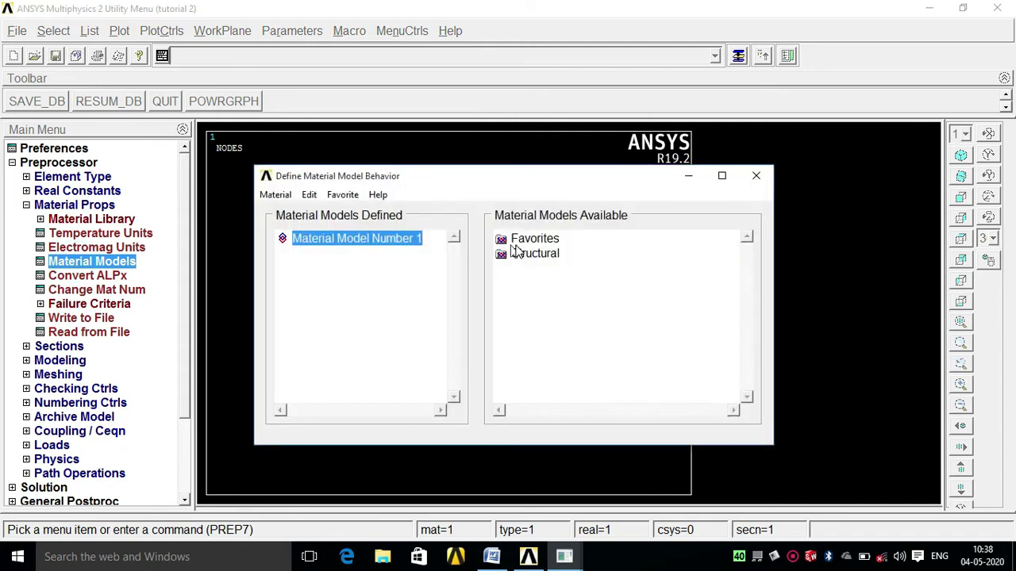
double_click(515, 253)
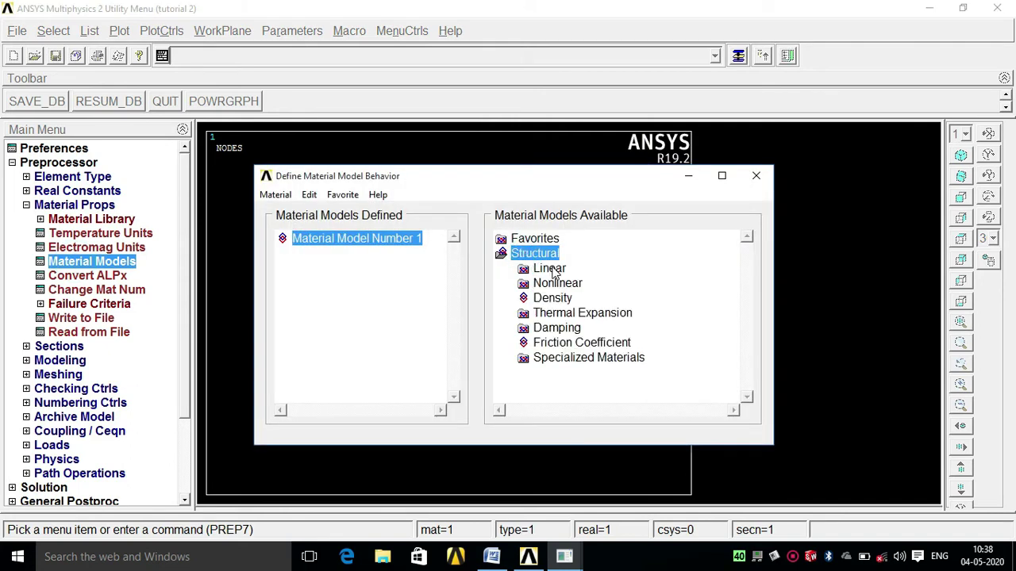
double_click(553, 272)
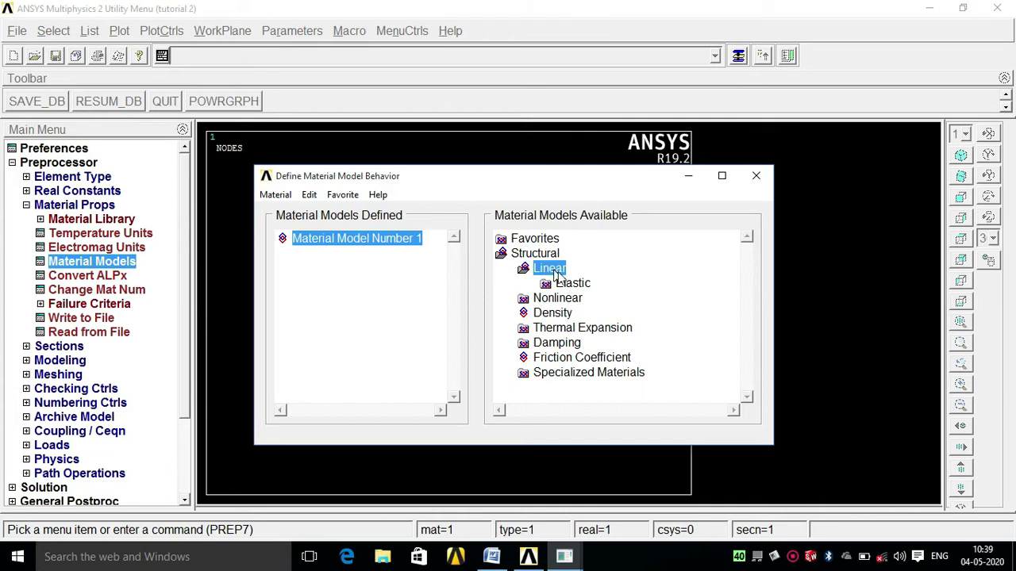
double_click(571, 286)
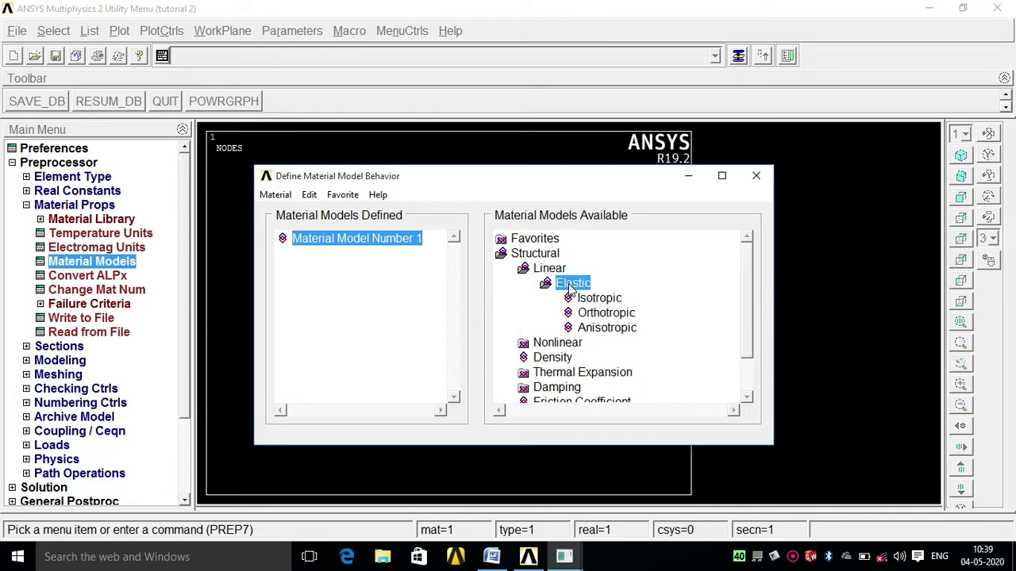
double_click(595, 299)
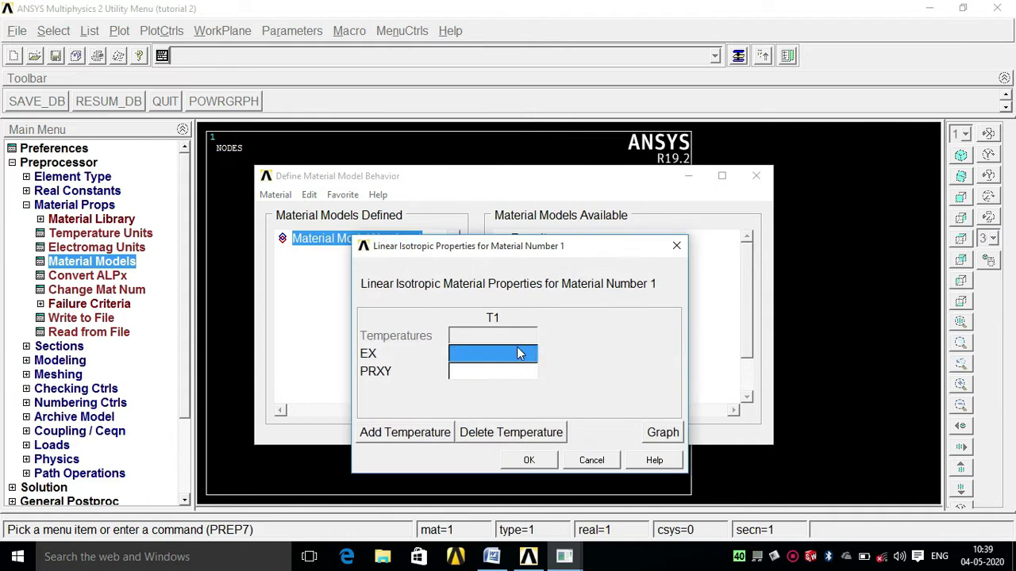
type("2e5")
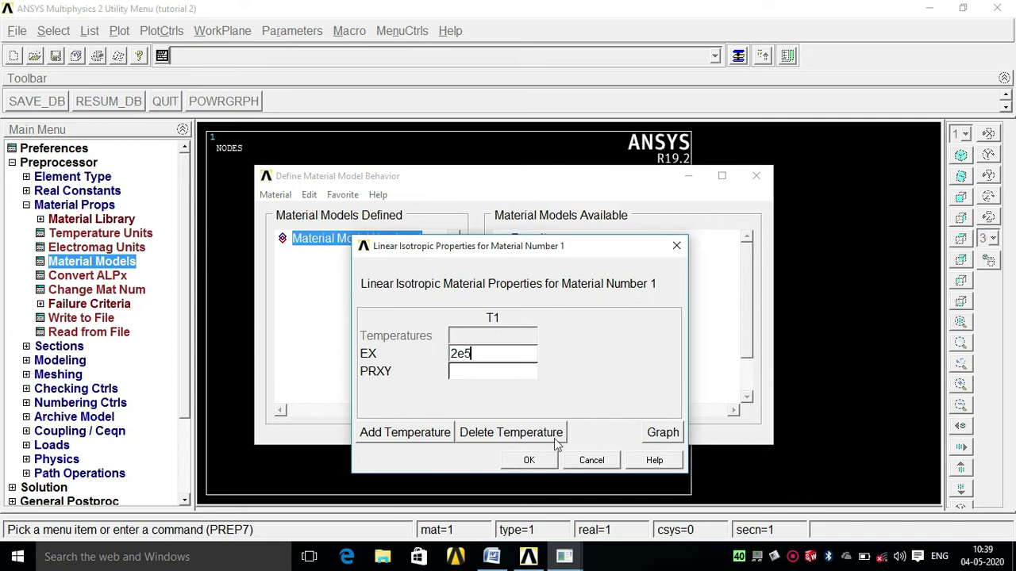
Check the elastic modulus against the Word problem statement, and complete material 1 with PRXY set to 0.27
left_click(496, 559)
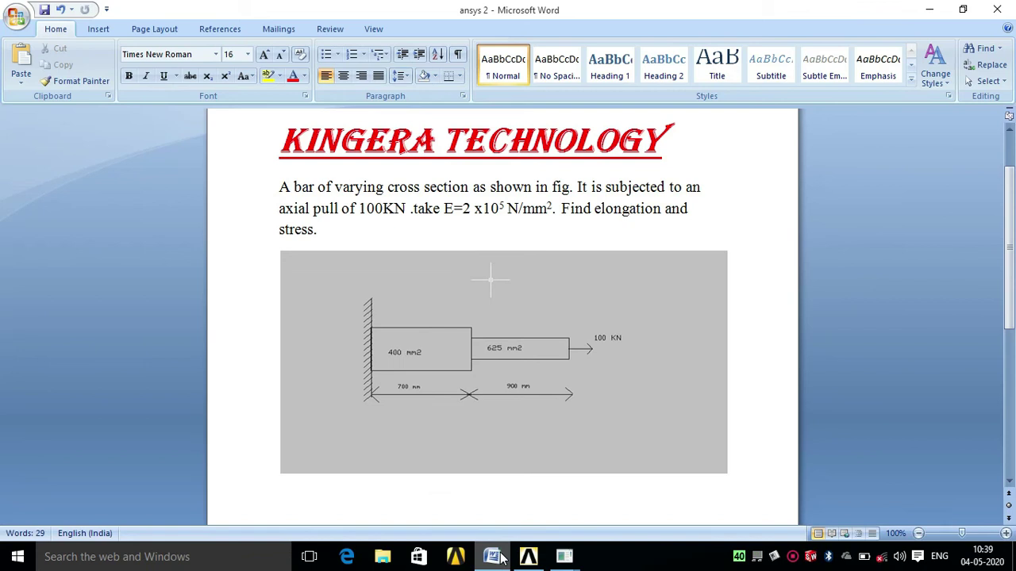
left_click(500, 559)
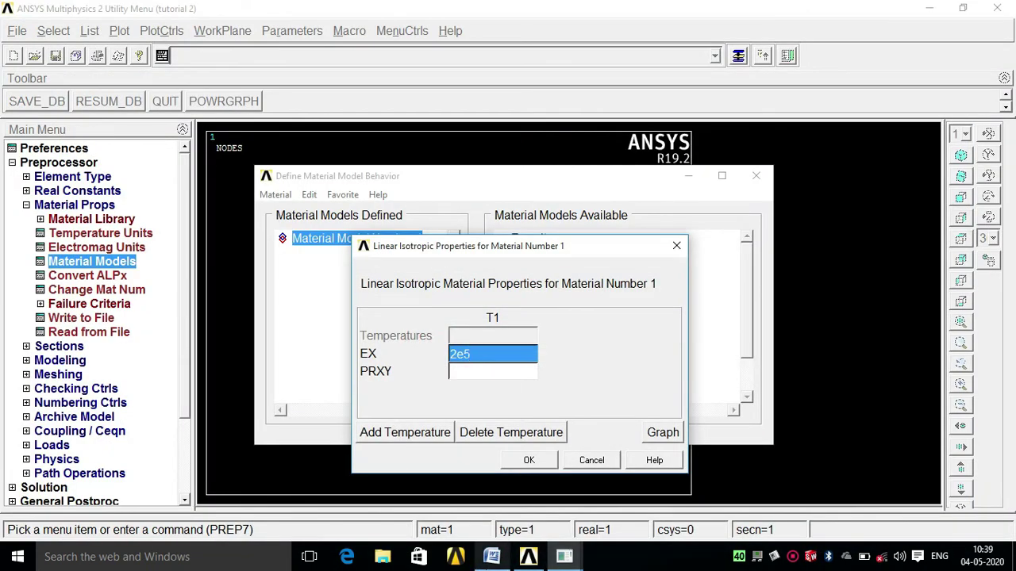
left_click(492, 560)
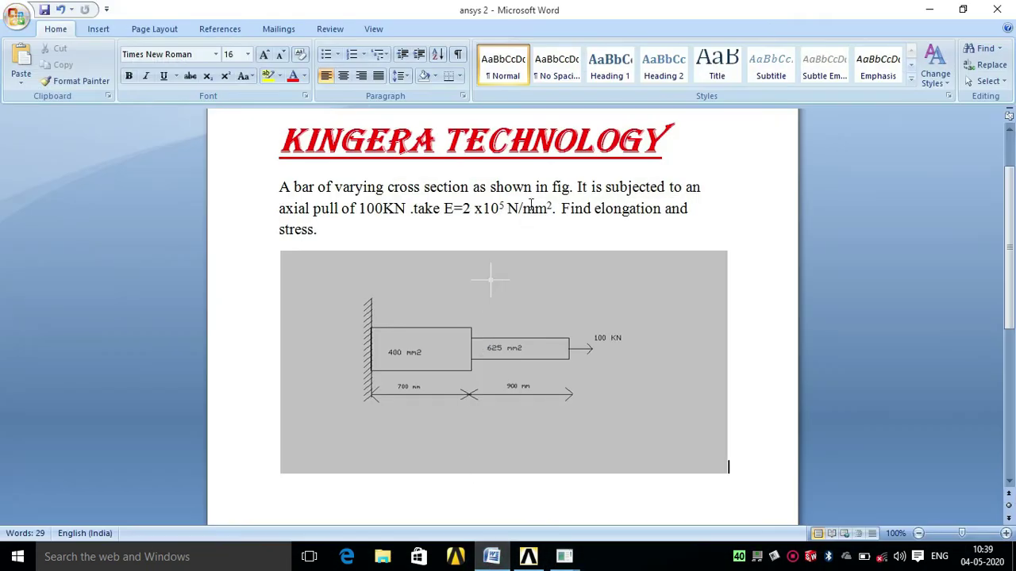
left_click(492, 556)
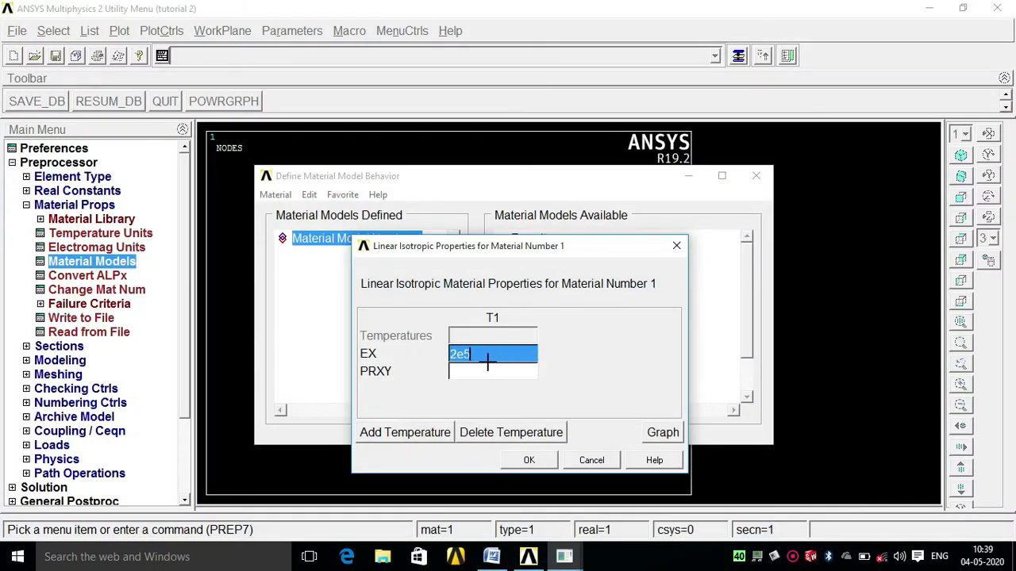
left_click(477, 370)
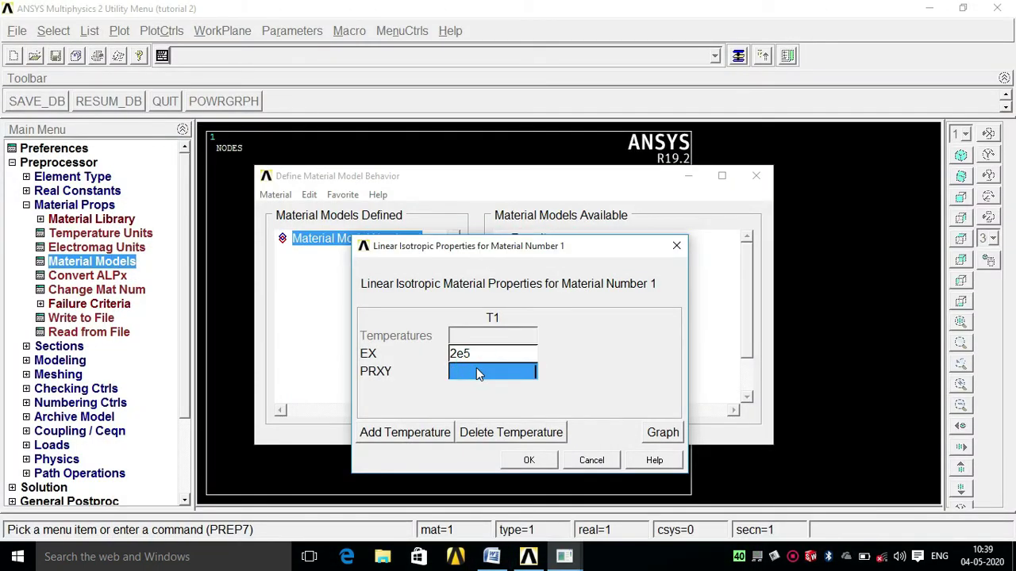
type("0.27")
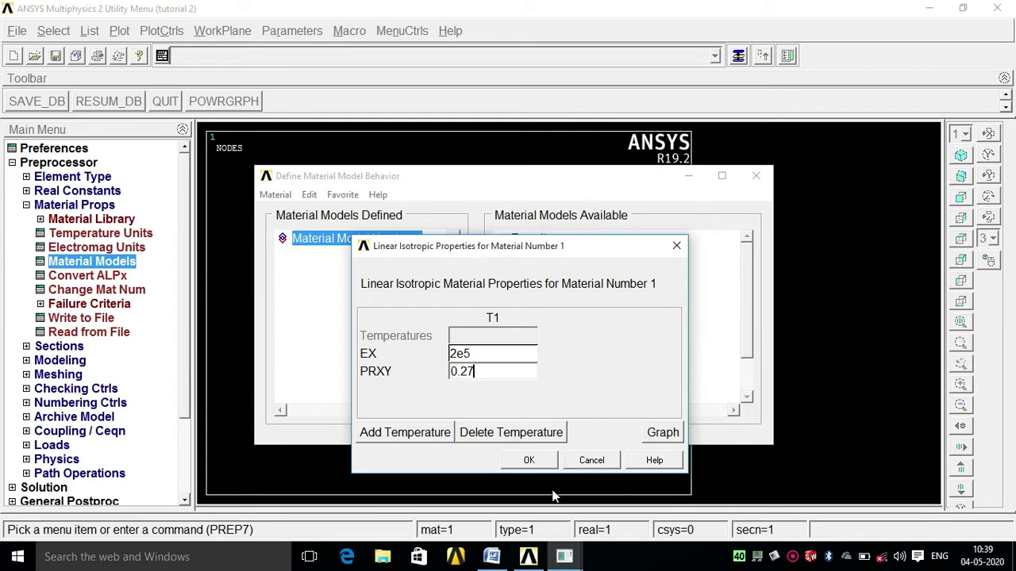
left_click(529, 460)
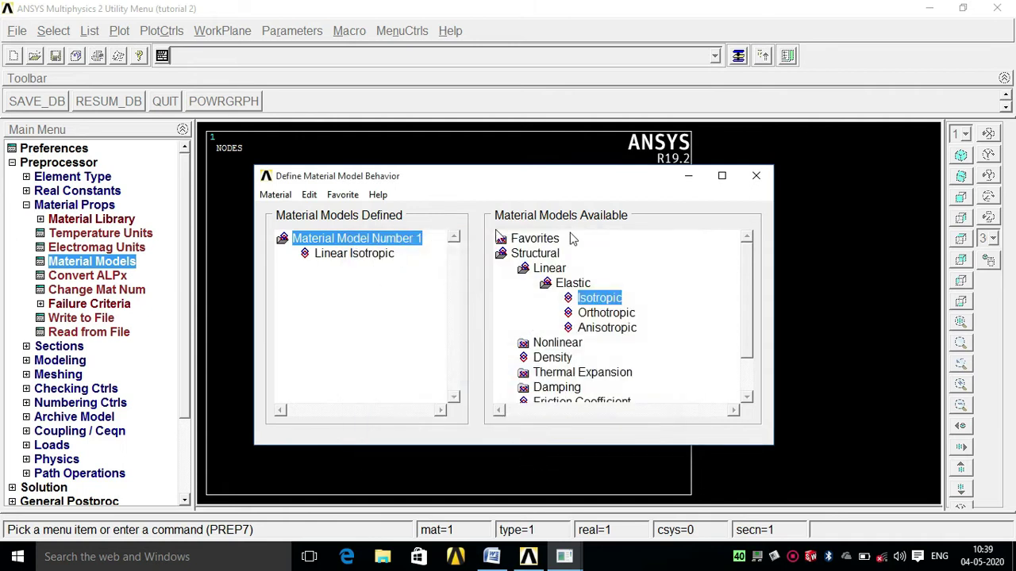
left_click(751, 179)
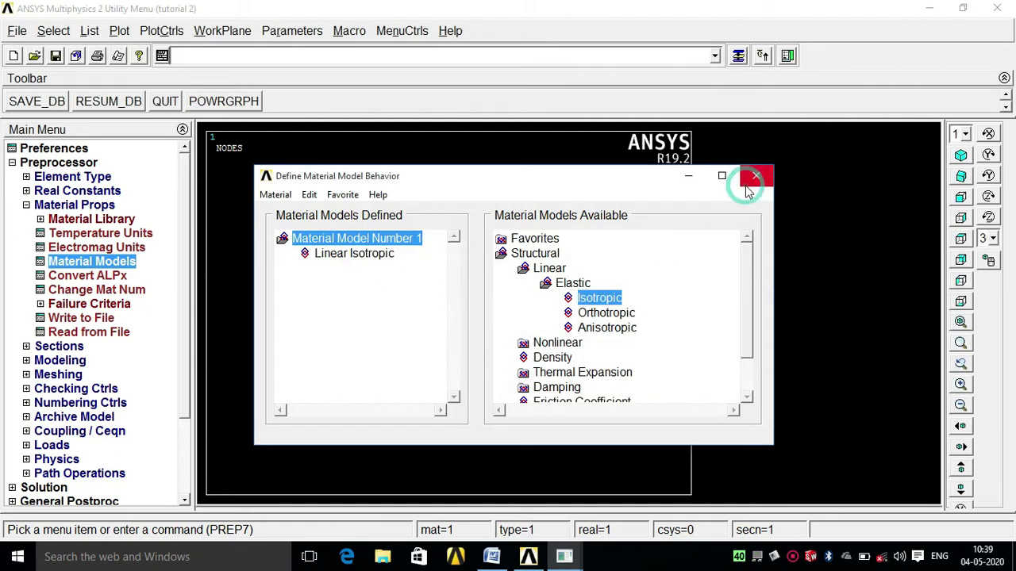
Add a new link section with ID 1 for the bar
left_click(27, 206)
left_click(46, 219)
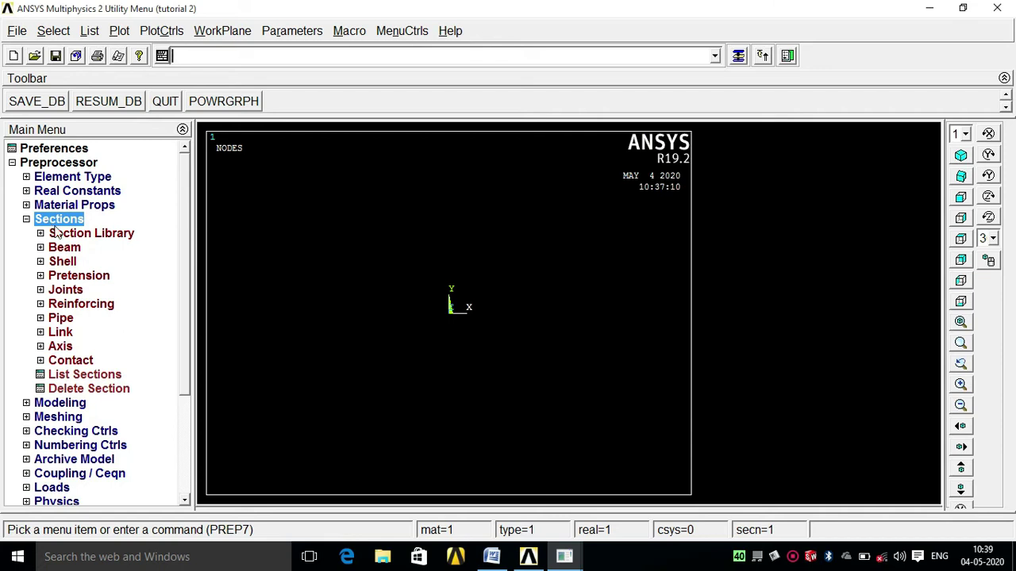
left_click(62, 333)
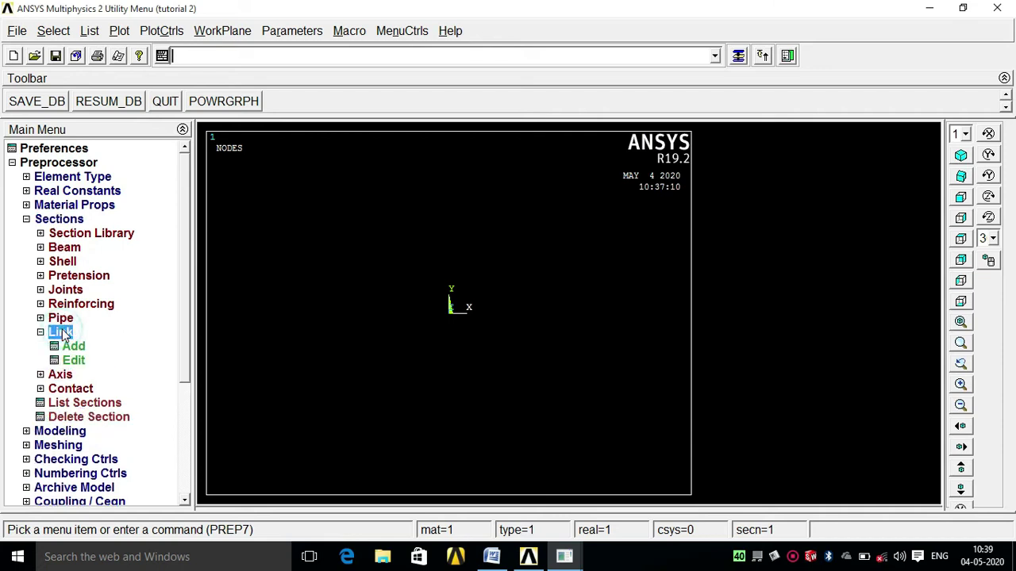
left_click(73, 347)
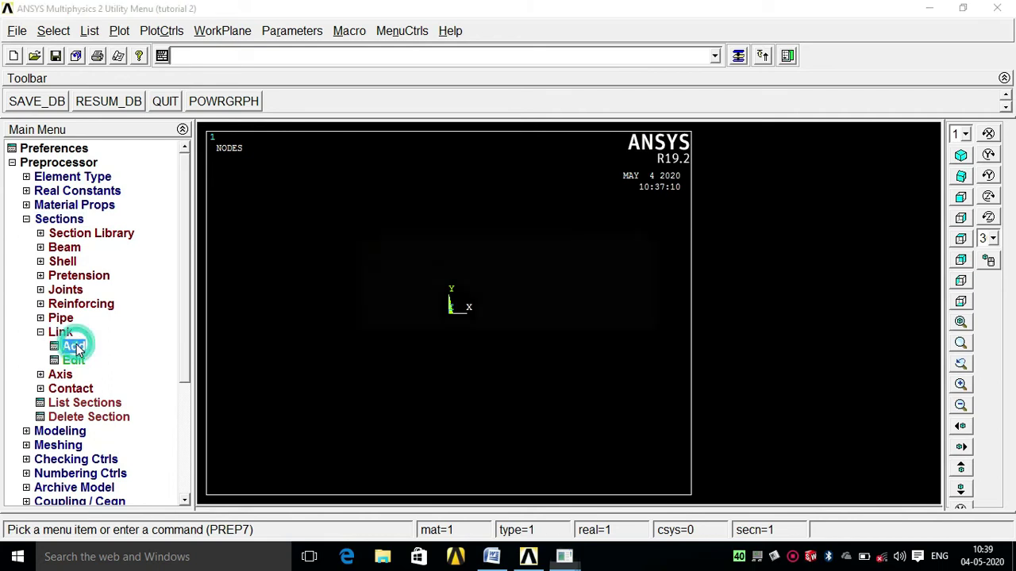
type("1")
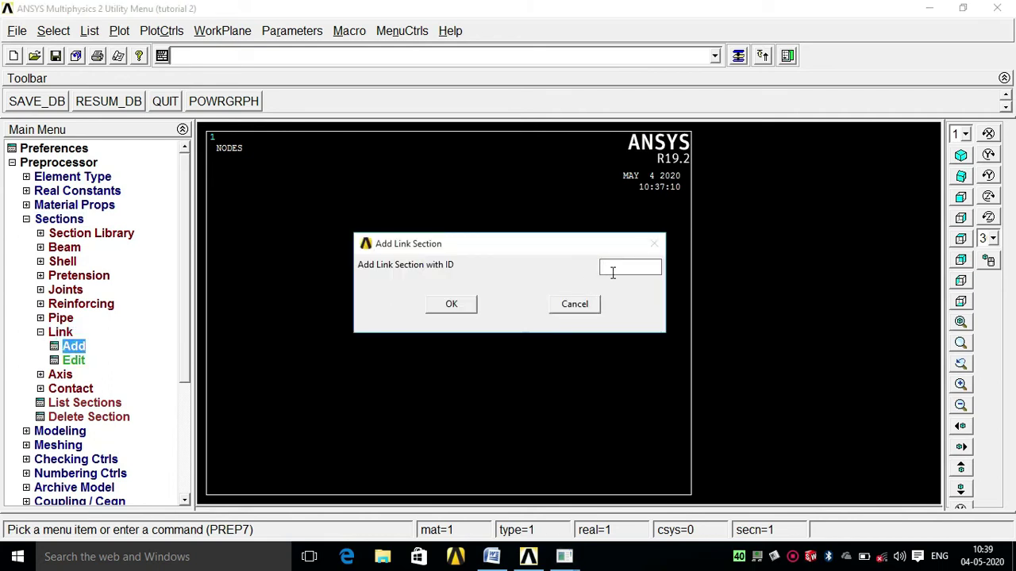
left_click(445, 307)
Set the link area of section 1 to 400, as given in the Word bar figure, and apply it
double_click(573, 268)
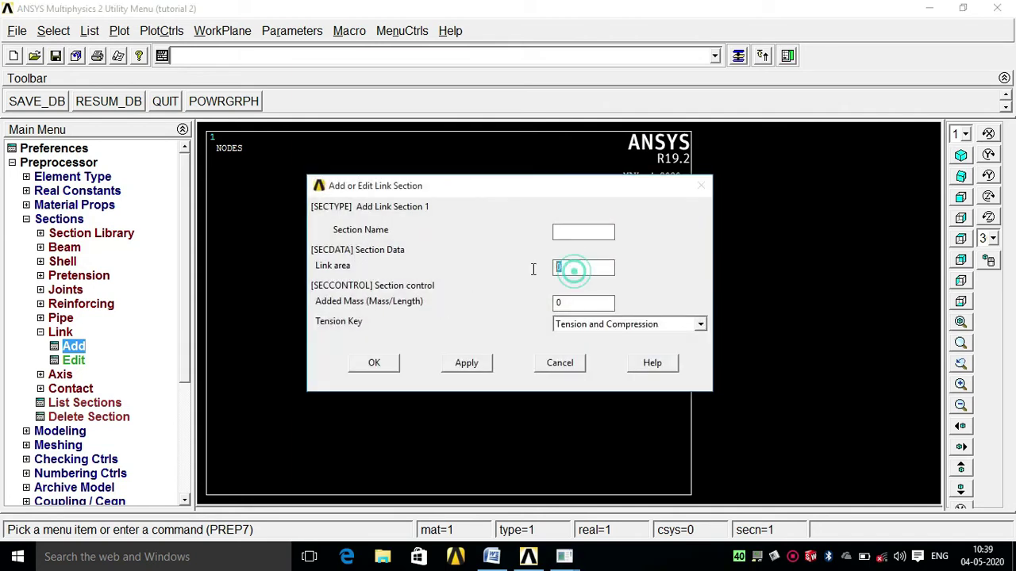
left_click(492, 557)
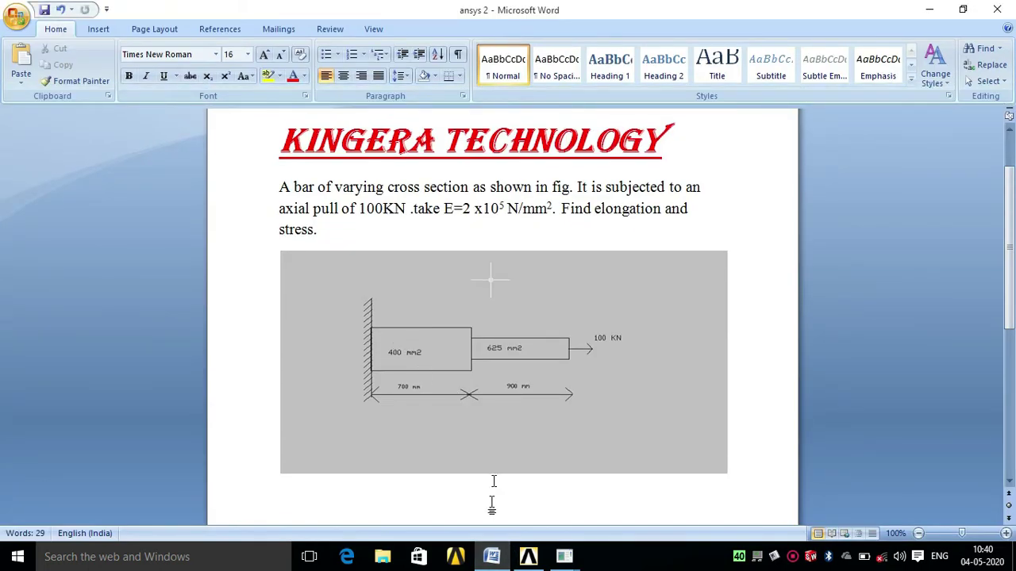
left_click(492, 556)
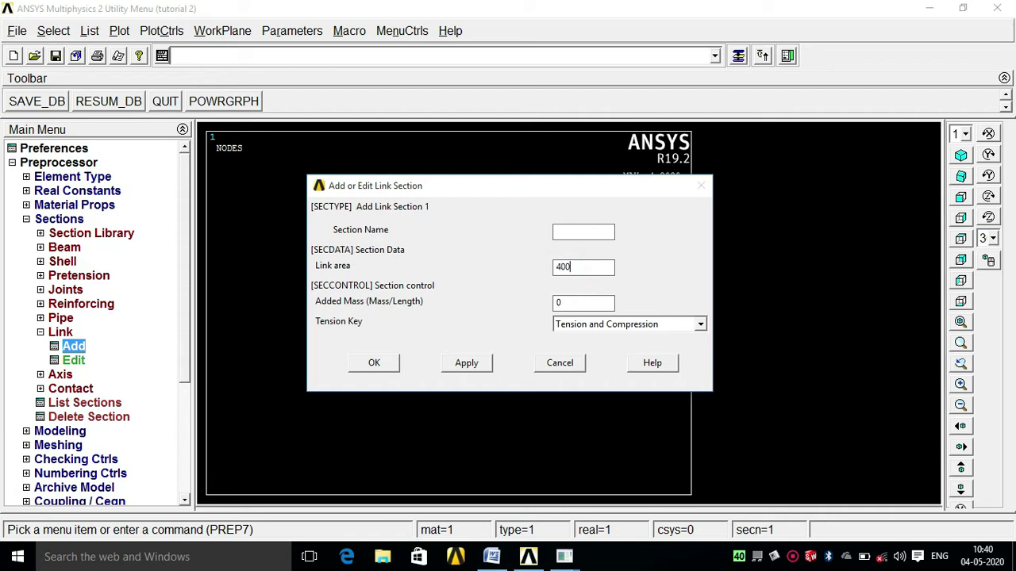
left_click(558, 232)
left_click(466, 365)
Add another link section with ID 2, consulting the bar figure in Word
left_click(621, 269)
key("BackSpace")
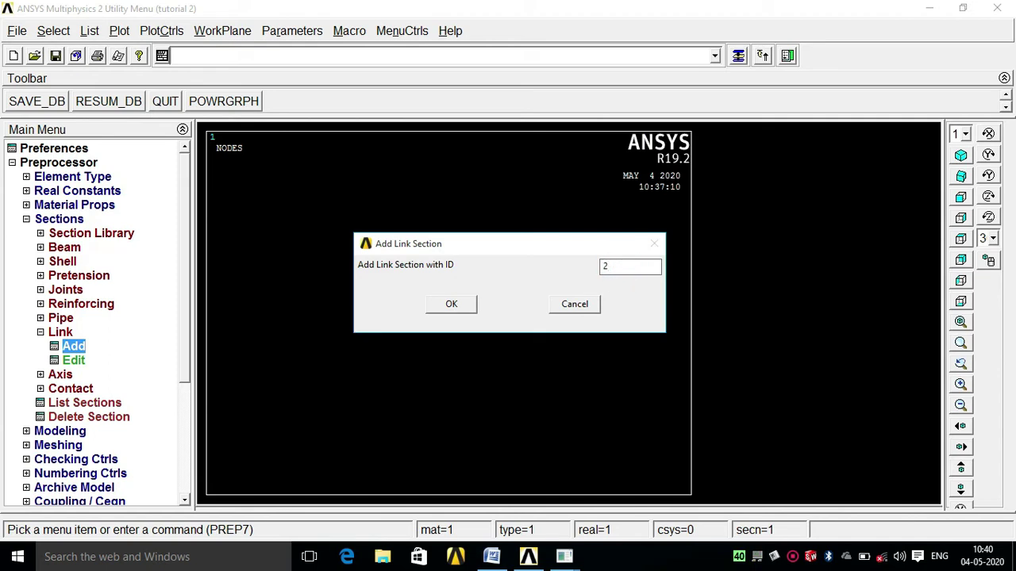
left_click(491, 556)
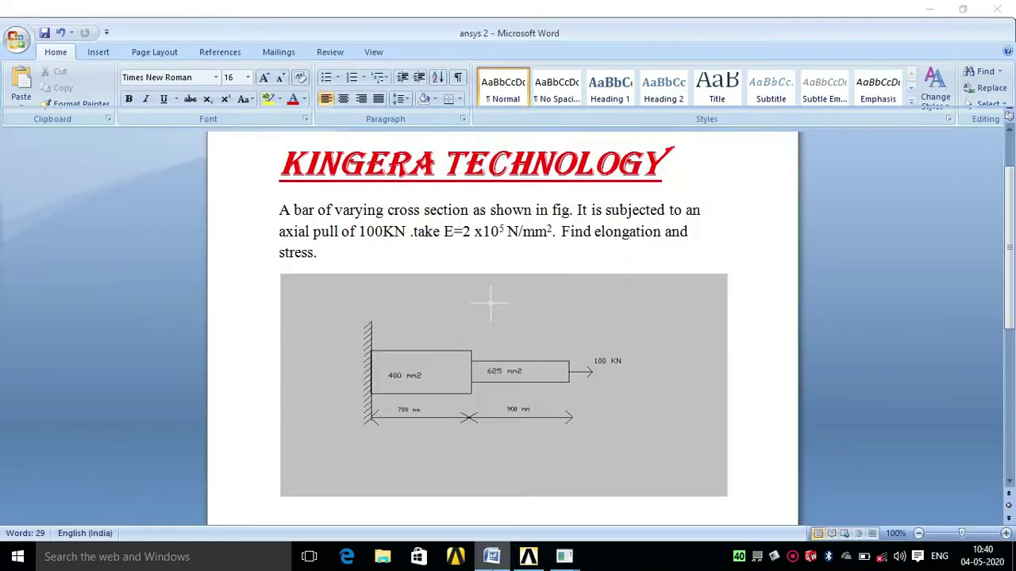
scroll(408, 363, "down", 1)
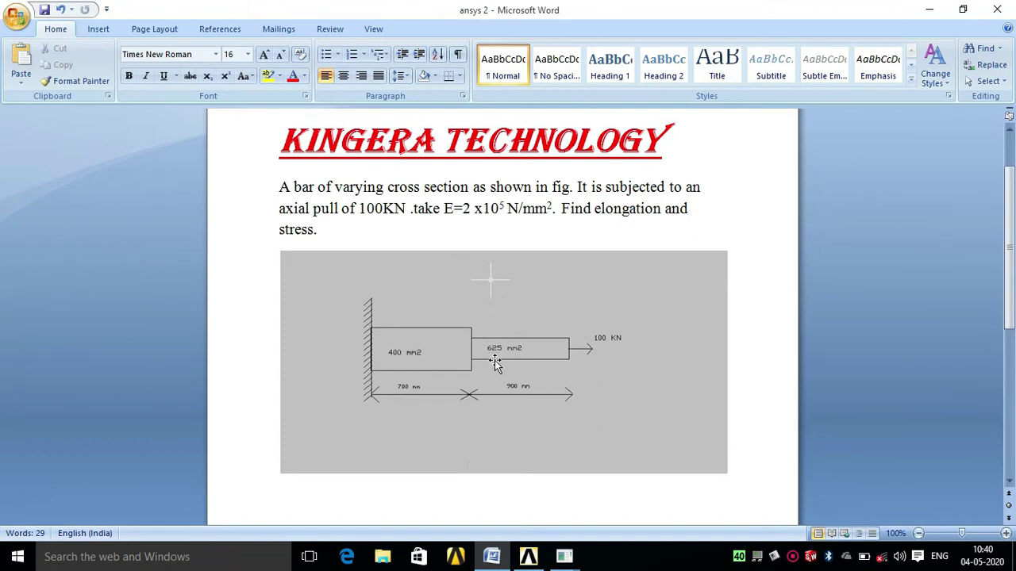
left_click(492, 558)
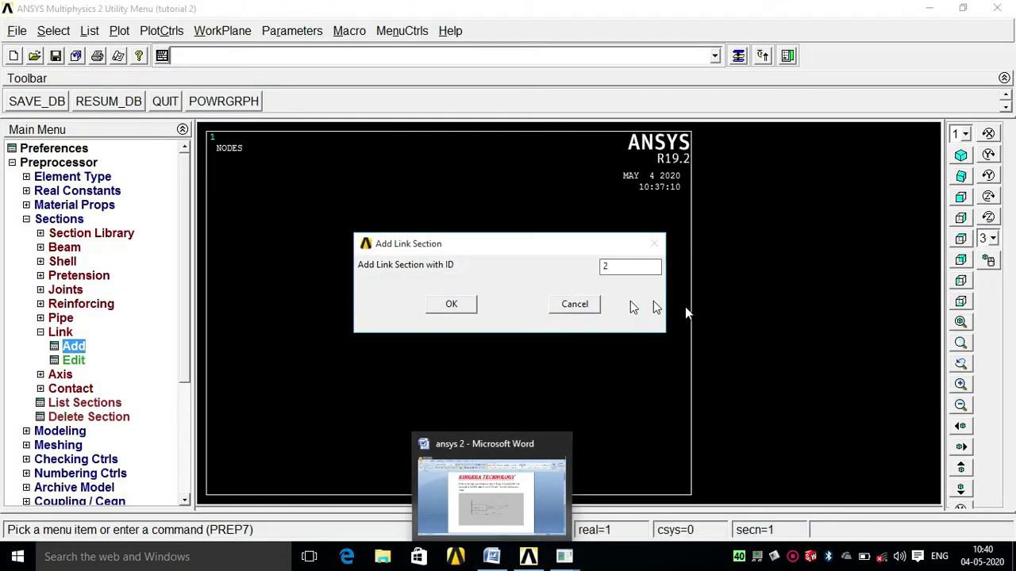
left_click(450, 304)
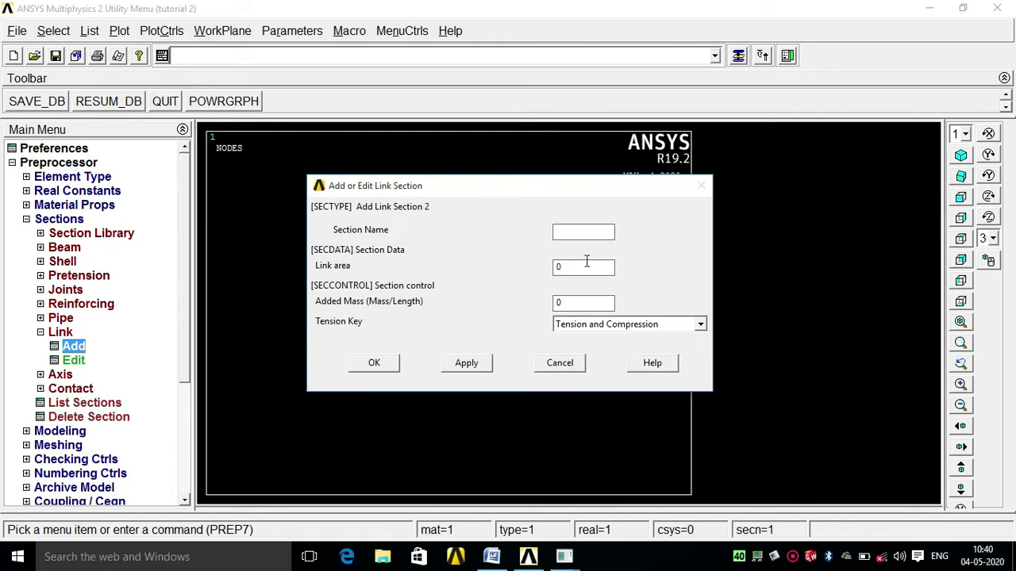
Set the link area of section 2 to 625 from the Word bar figure and finish defining the sections
left_click(491, 558)
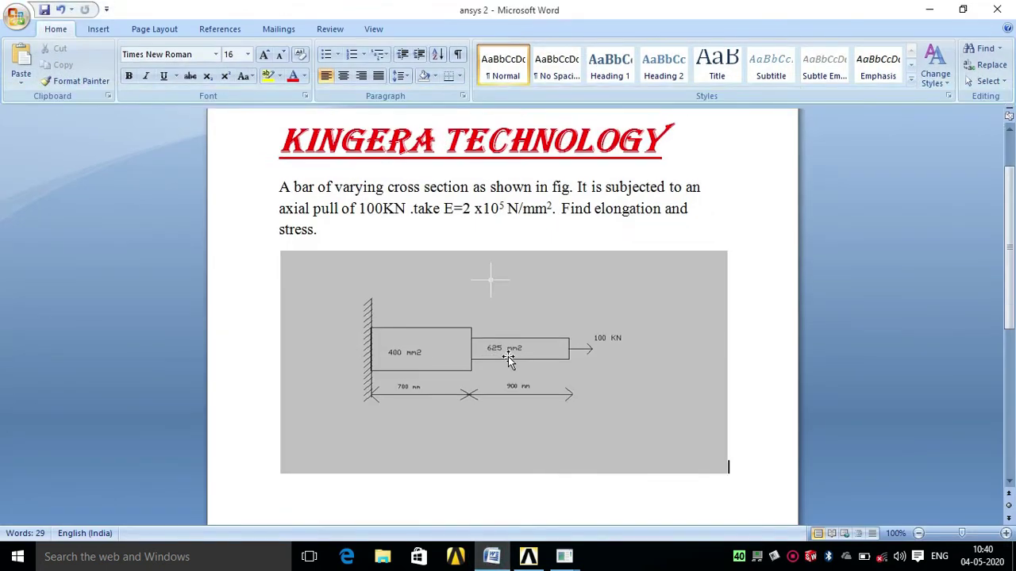
left_click(491, 558)
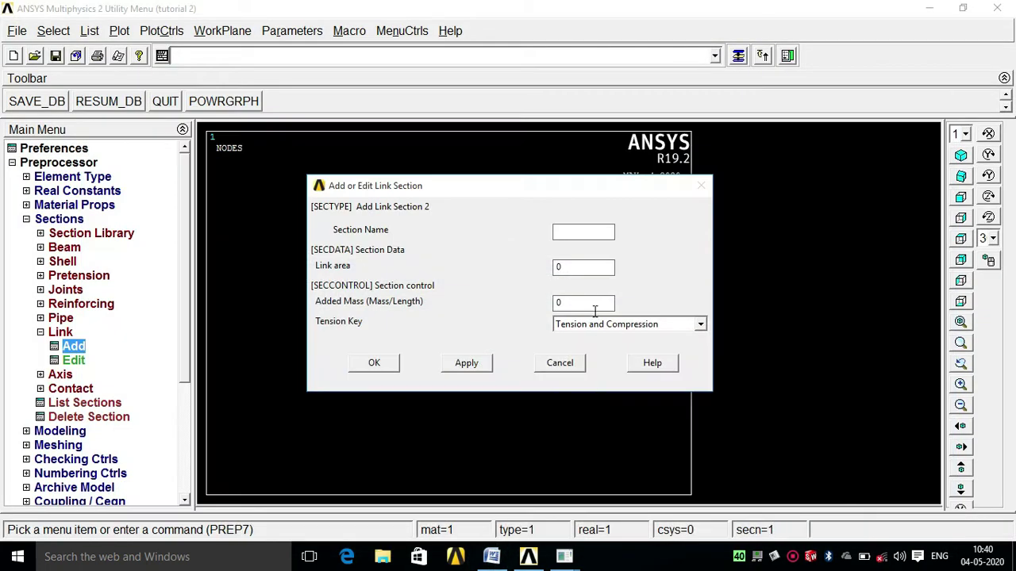
left_click(565, 266)
key("BackSpace")
left_click(560, 230)
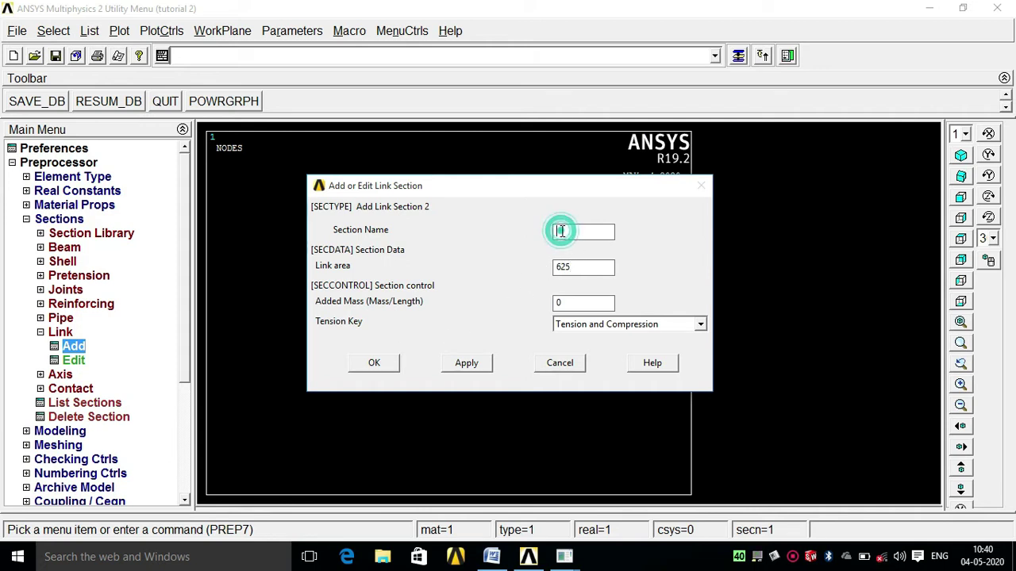
left_click(374, 362)
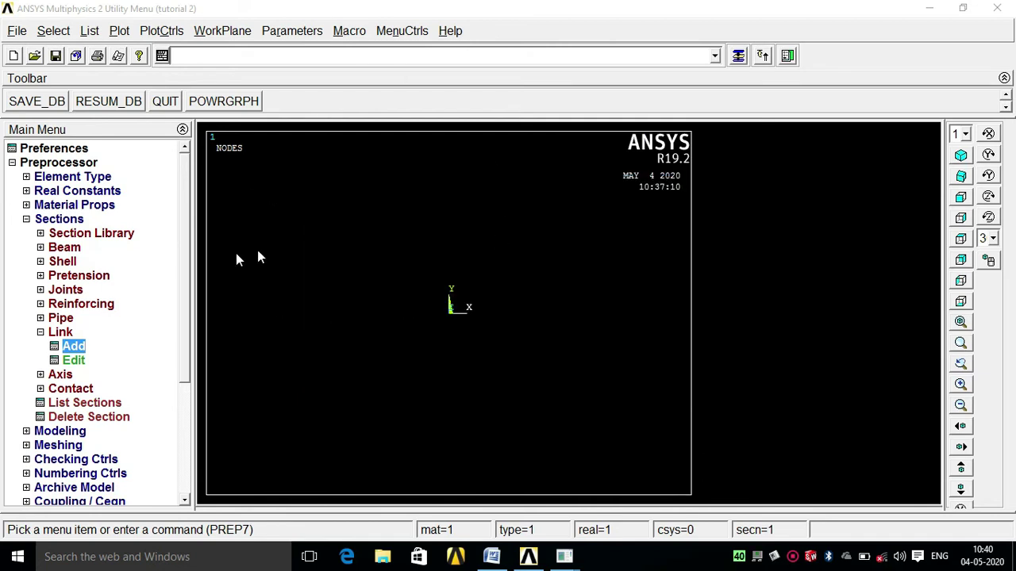
left_click(14, 162)
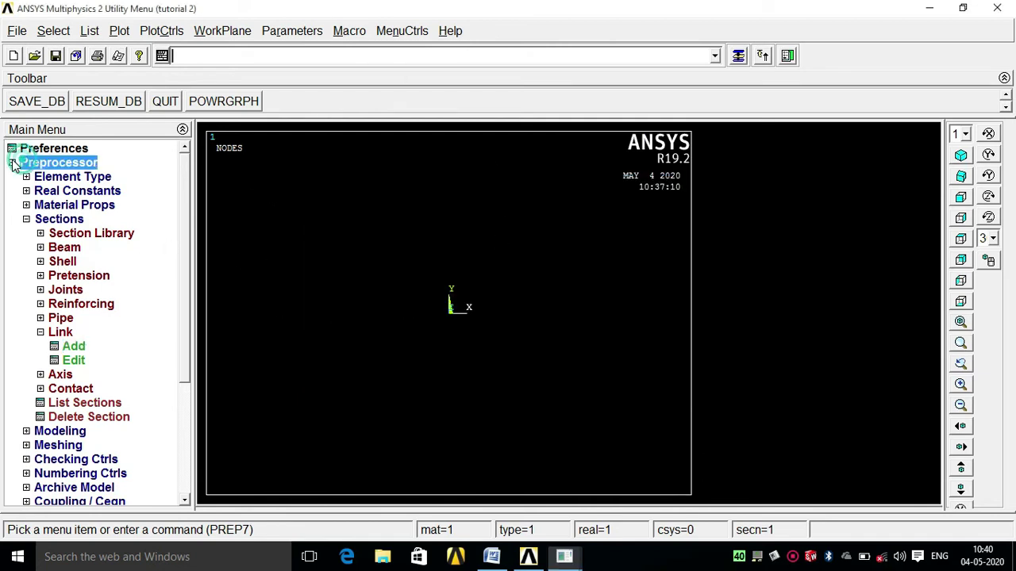
left_click(13, 162)
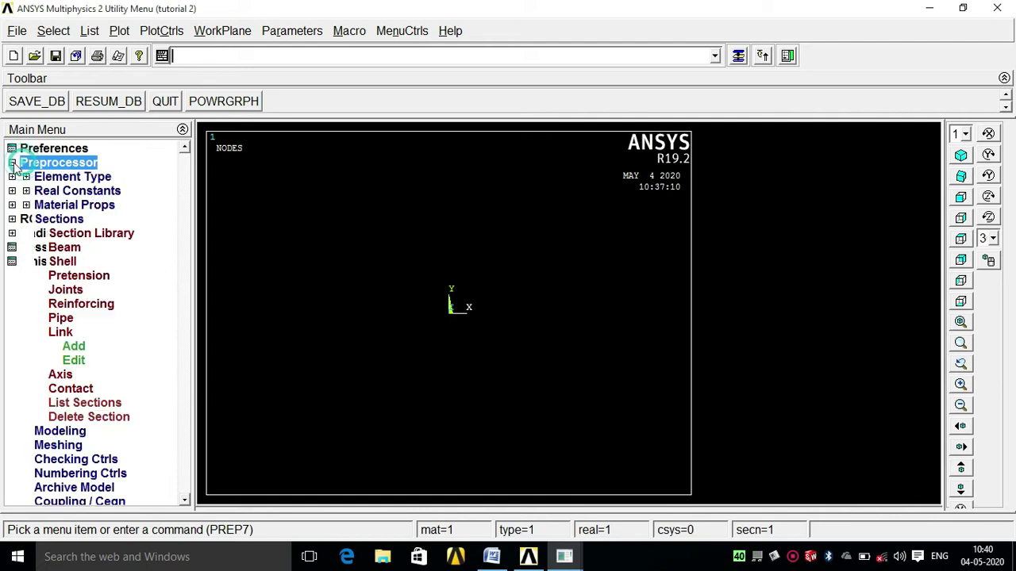
left_click(27, 219)
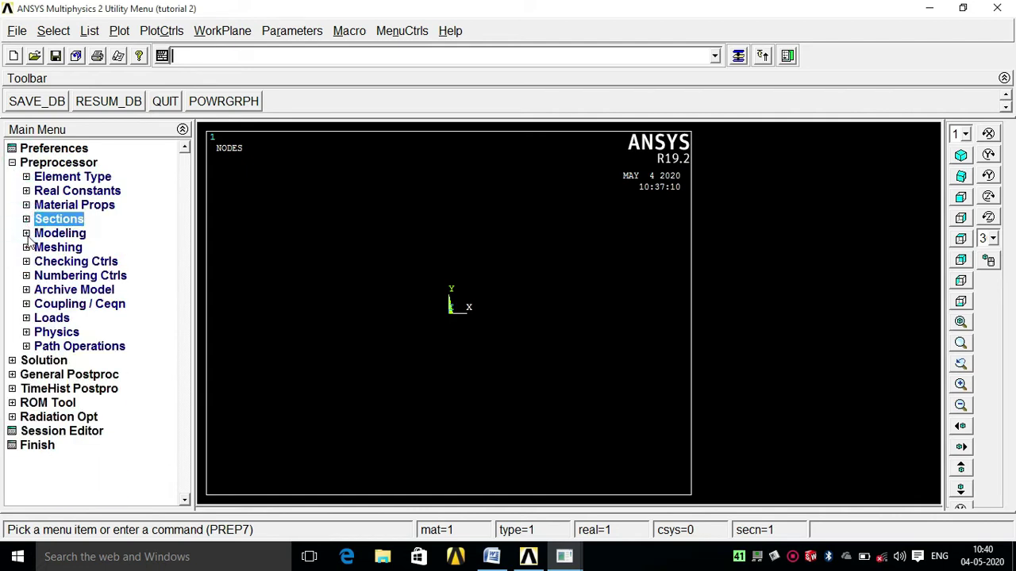
Create keypoint 1 at the origin (0, 0, 0) in the active coordinate system
left_click(26, 233)
left_click(41, 248)
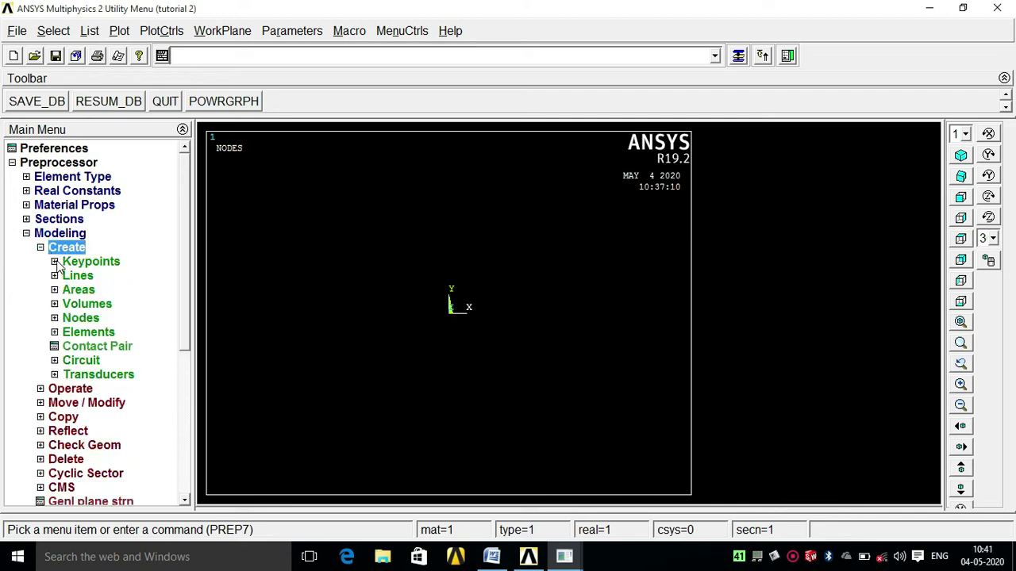
left_click(56, 263)
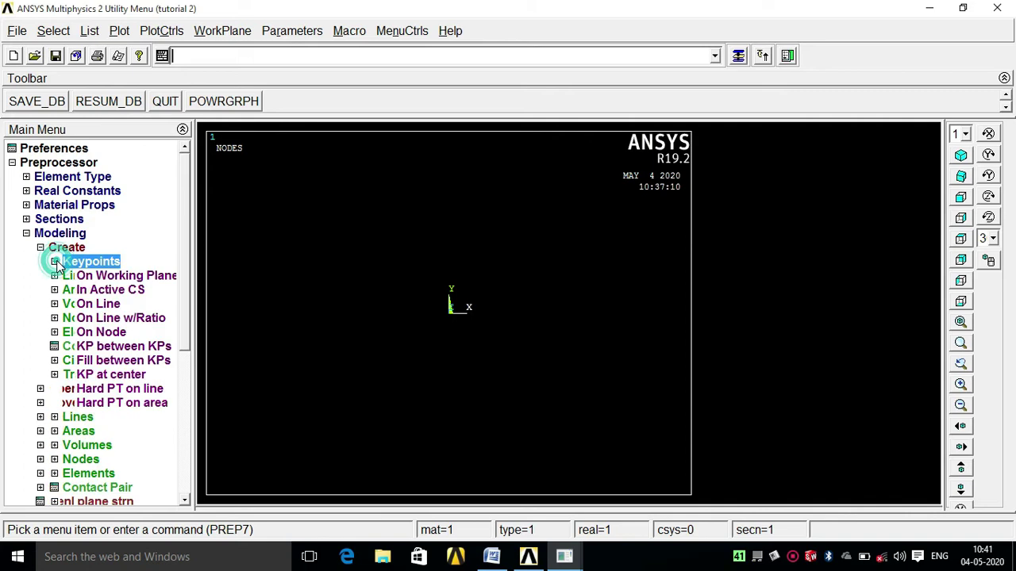
left_click(82, 291)
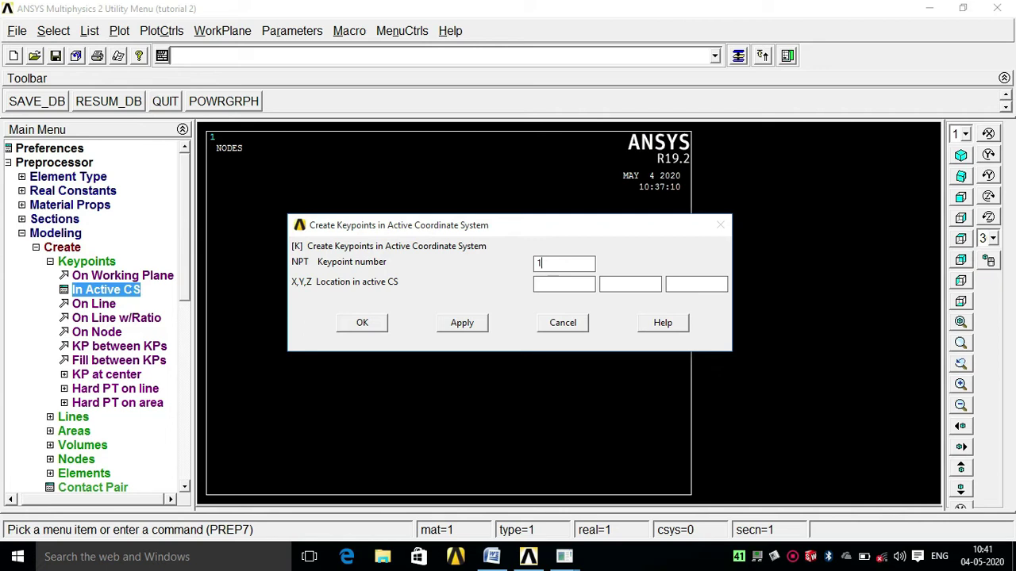
type("1")
left_click(546, 282)
left_click(605, 287)
type("0")
left_click(689, 286)
type("0")
left_click(467, 323)
Look up the first segment's length in the Word figure and create keypoint 2 at X 700, Y 0, Z 0
left_click(491, 557)
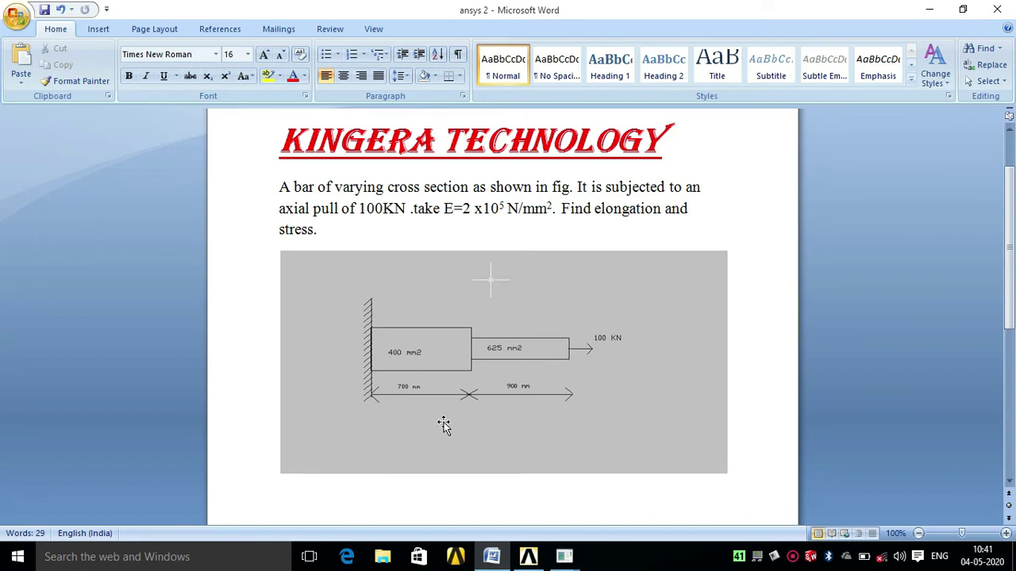
mouse_move(490, 560)
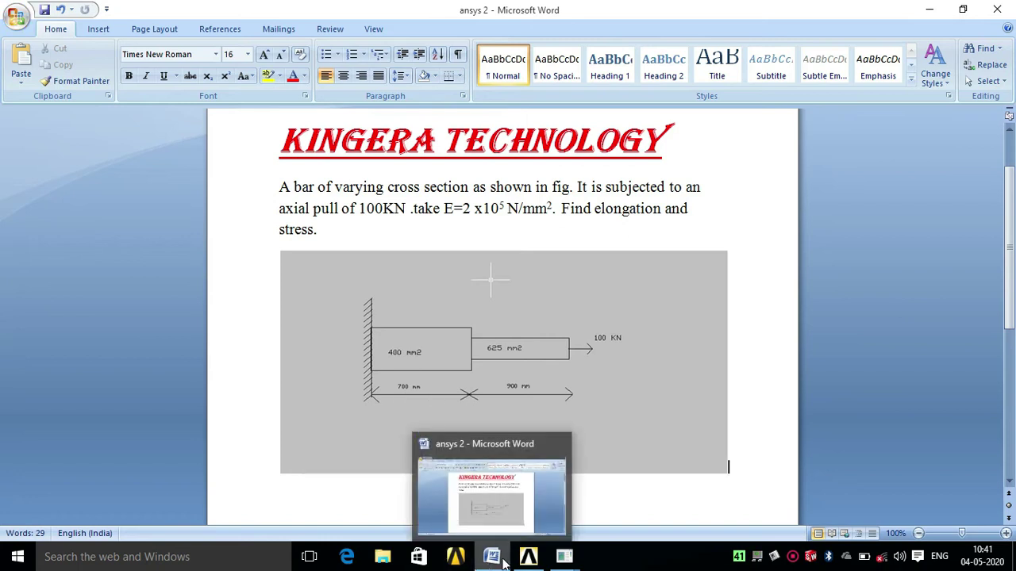
left_click(528, 556)
double_click(546, 284)
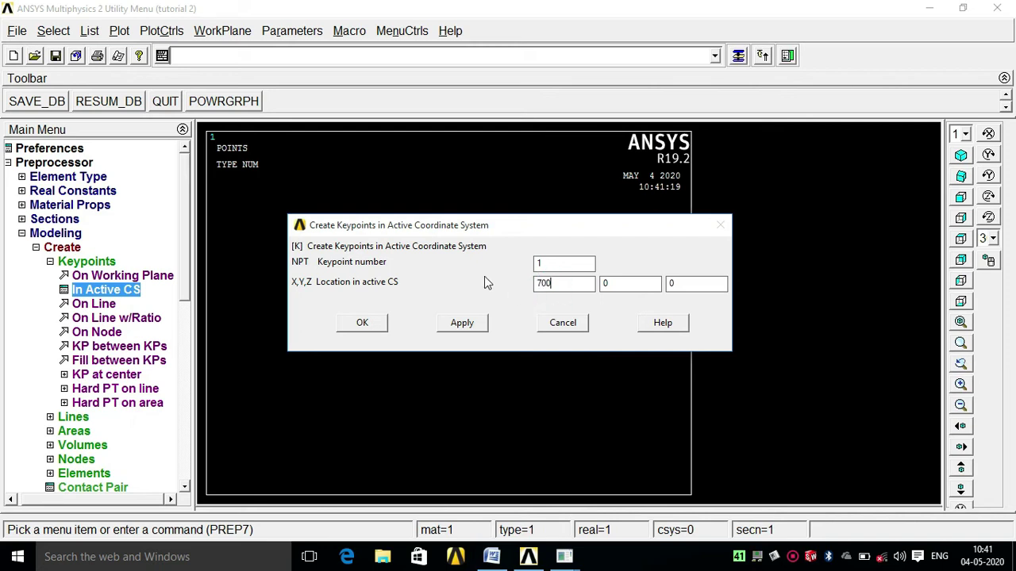
left_click(543, 264)
key("BackSpace")
left_click(461, 323)
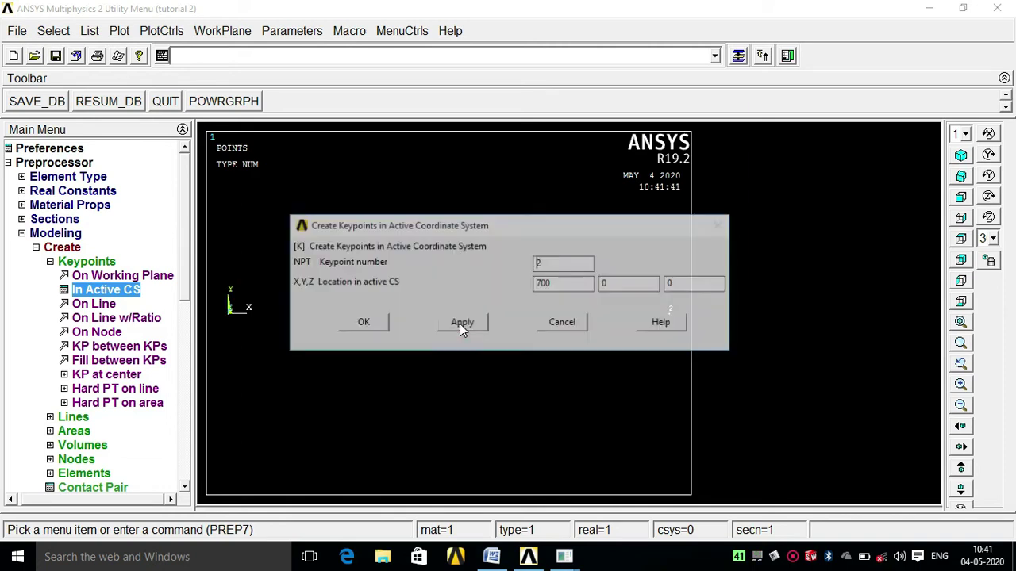
Create keypoint 3 at X 1600, Y 0, Z 0, using the segment lengths in the Word figure
left_click(563, 264)
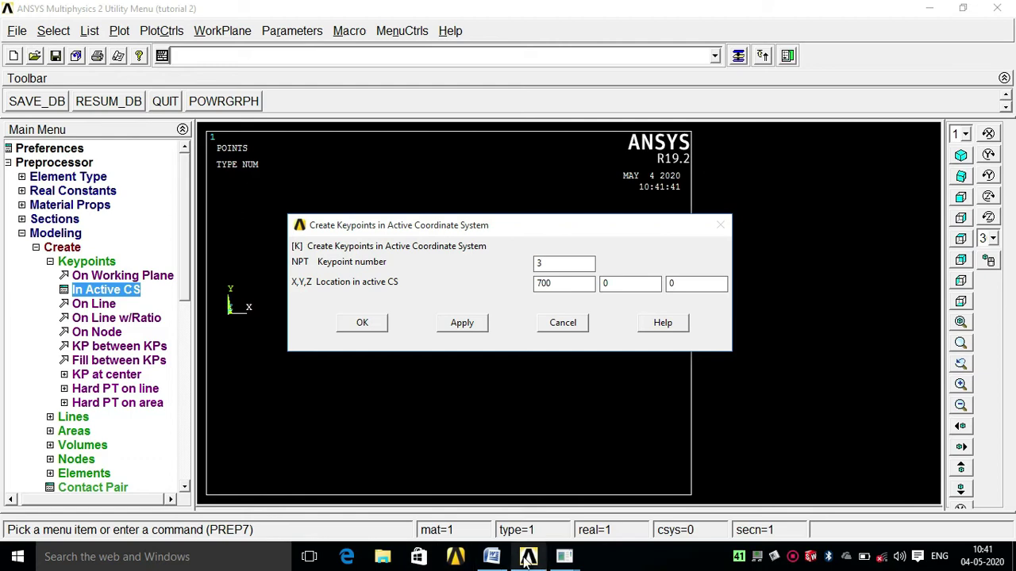
mouse_move(532, 561)
left_click(492, 556)
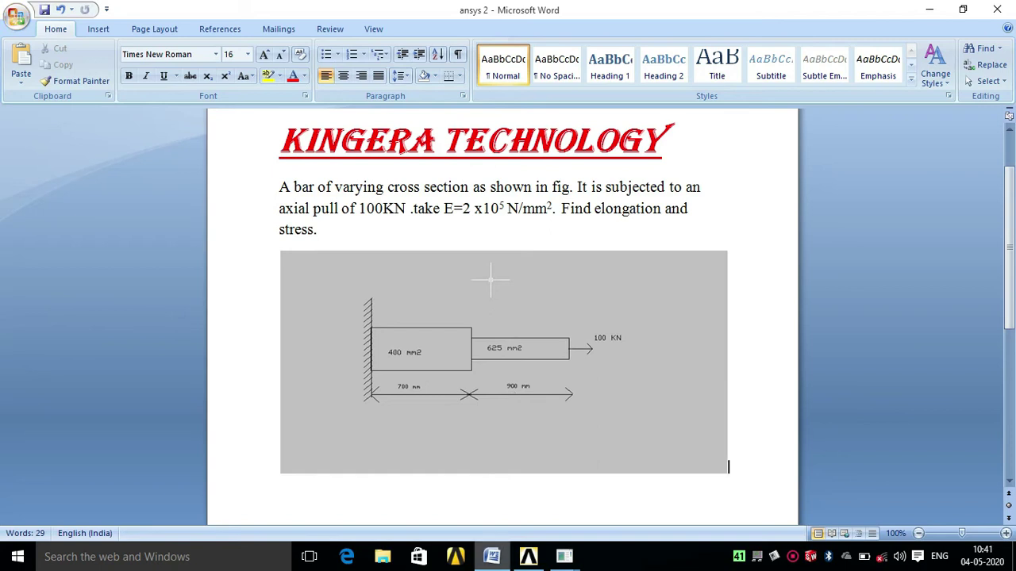
left_click(494, 552)
left_click(539, 285)
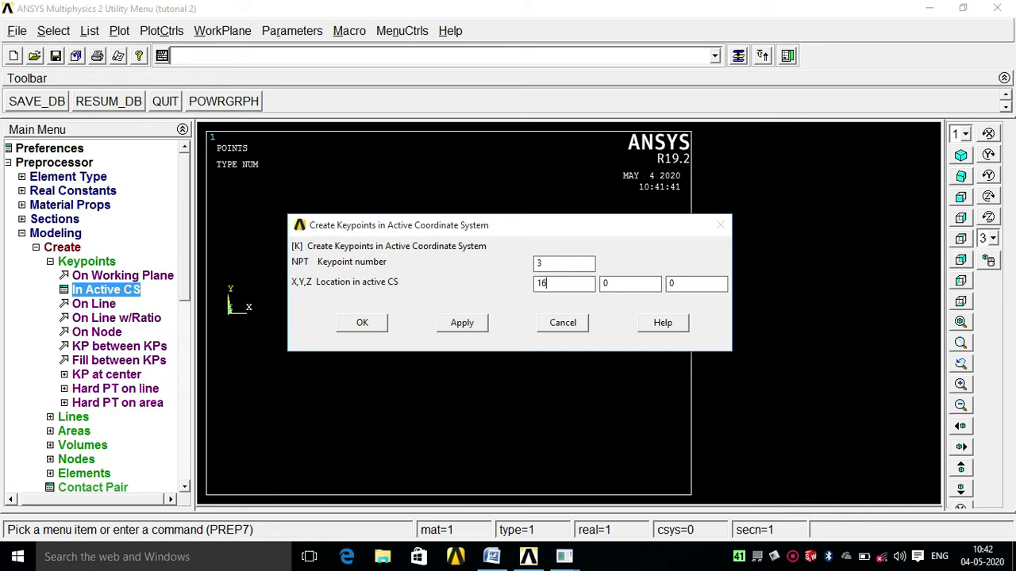
left_click(361, 323)
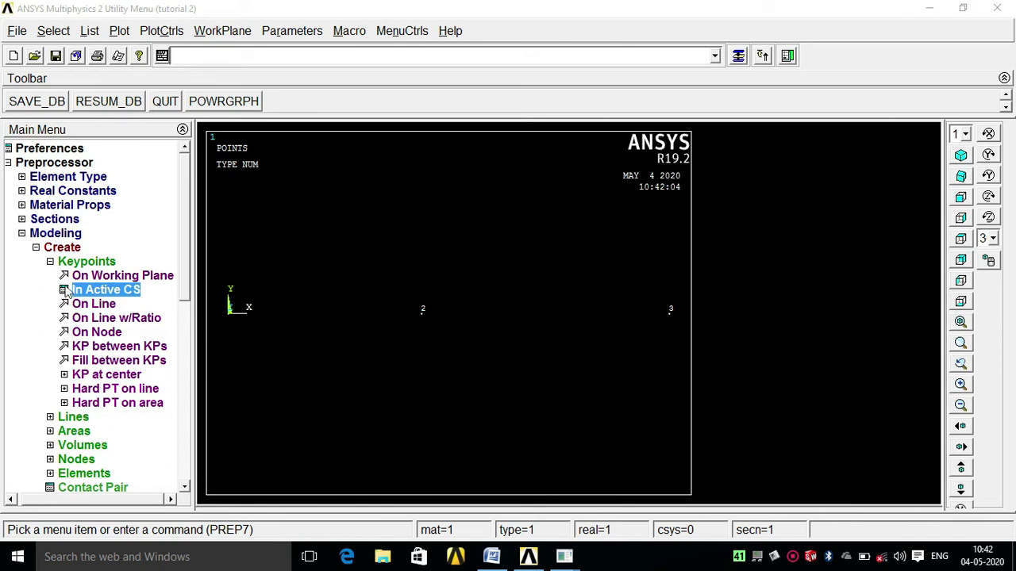
Create a straight line from keypoint 1 at the origin to keypoint 2
left_click(36, 249)
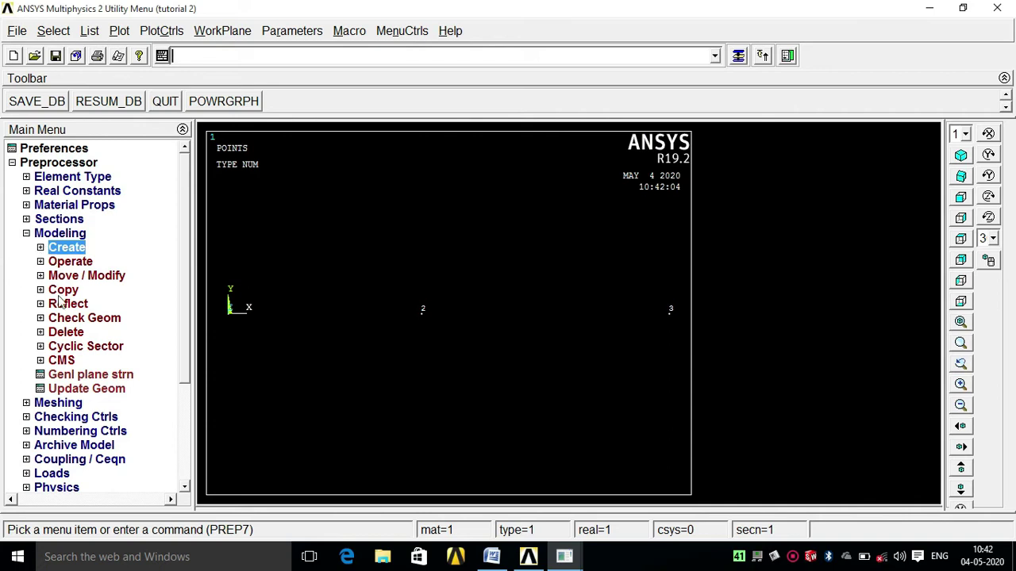
left_click(40, 249)
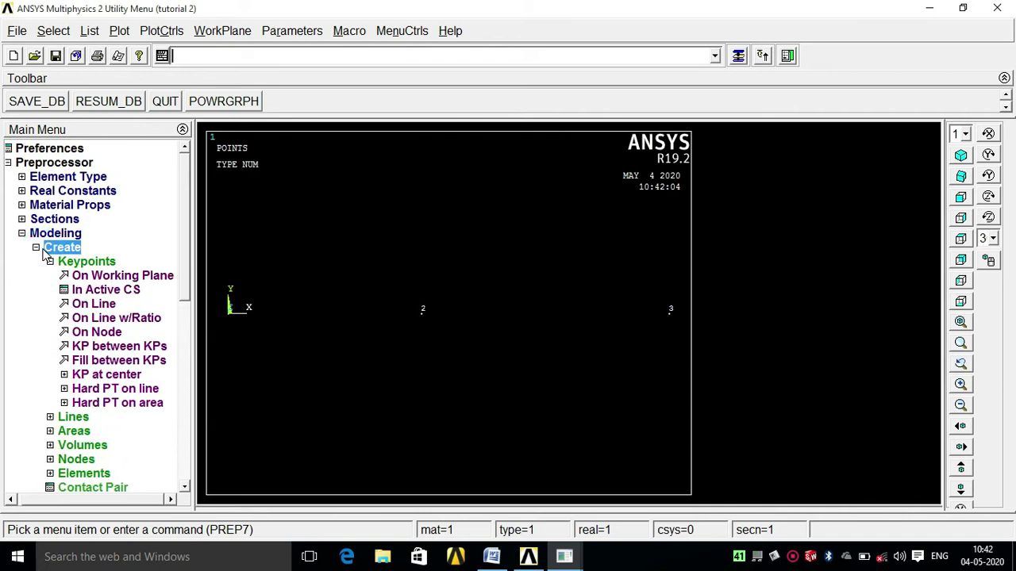
left_click(50, 419)
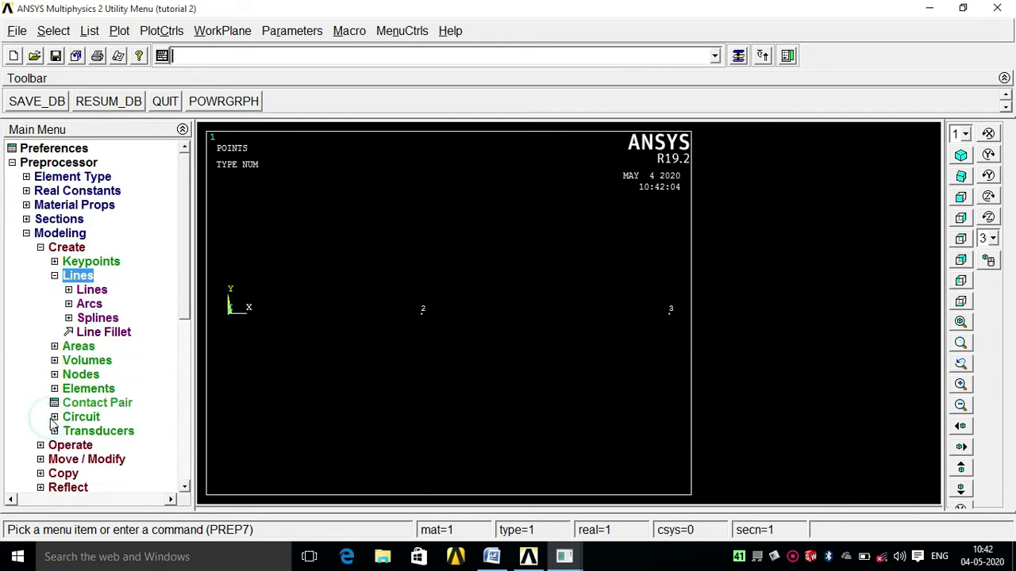
left_click(91, 291)
left_click(97, 304)
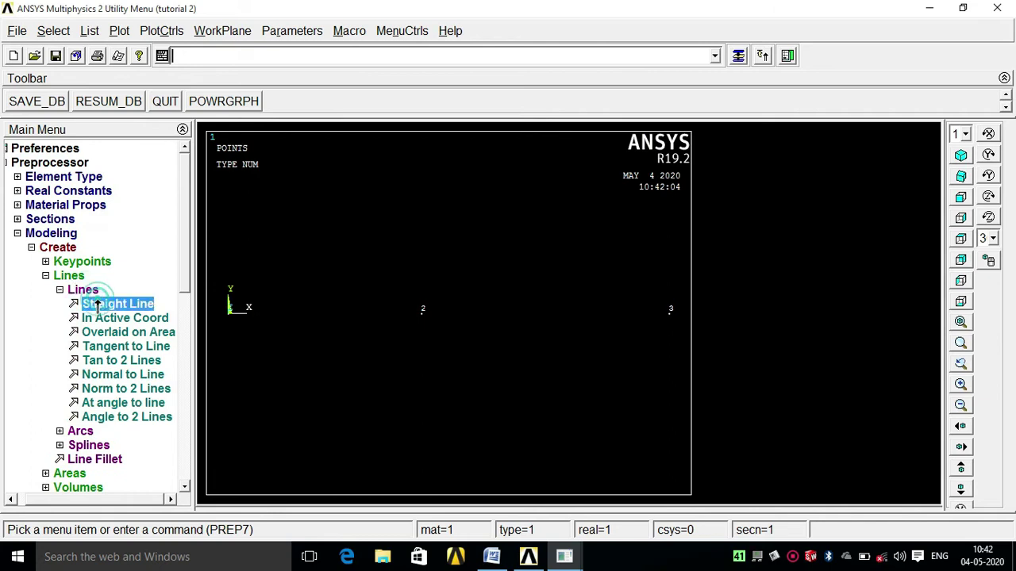
left_click(229, 317)
left_click(421, 322)
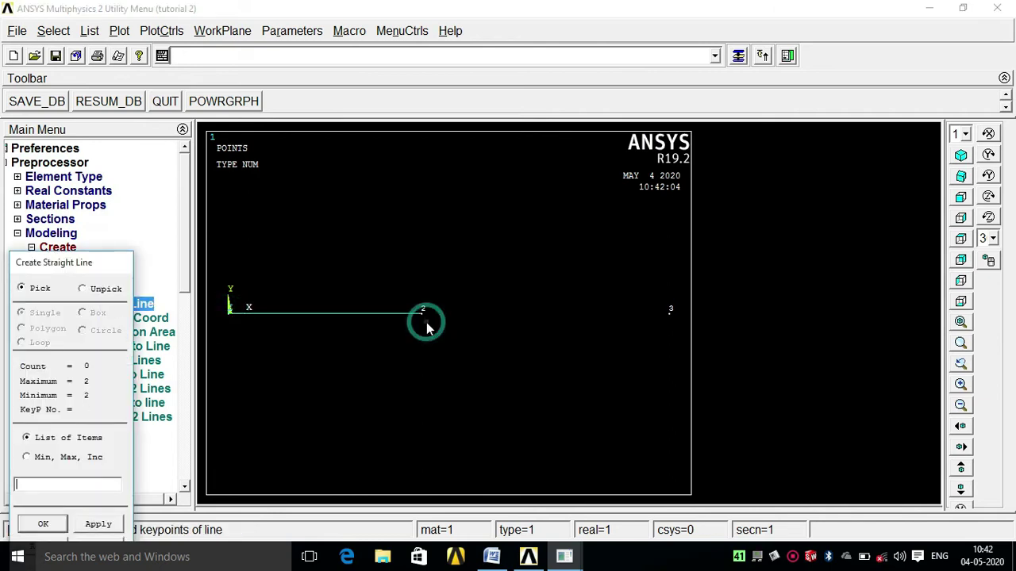
Create a straight line from keypoint 2 to keypoint 3 and finish the line creation
left_click(423, 320)
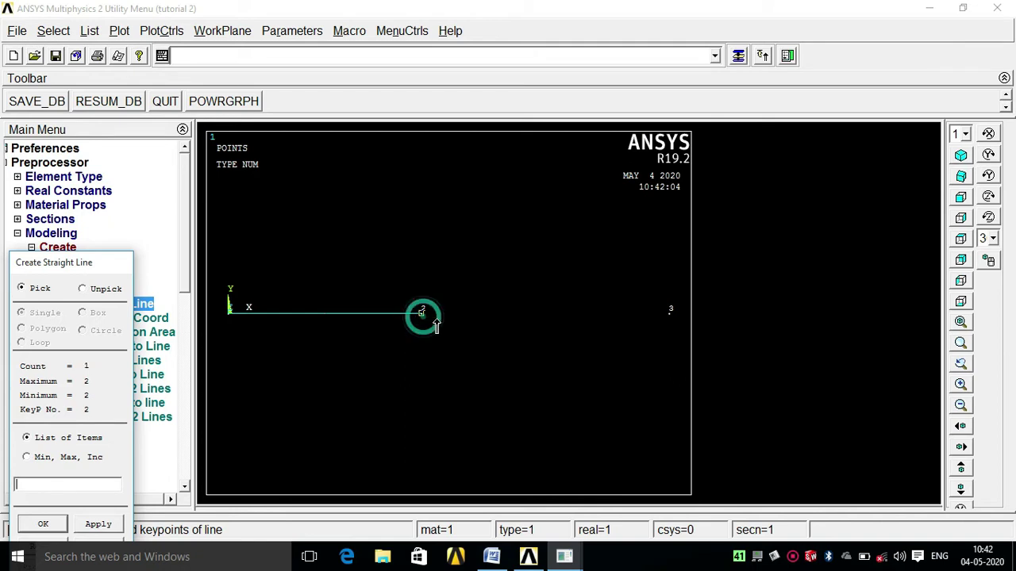
left_click(674, 331)
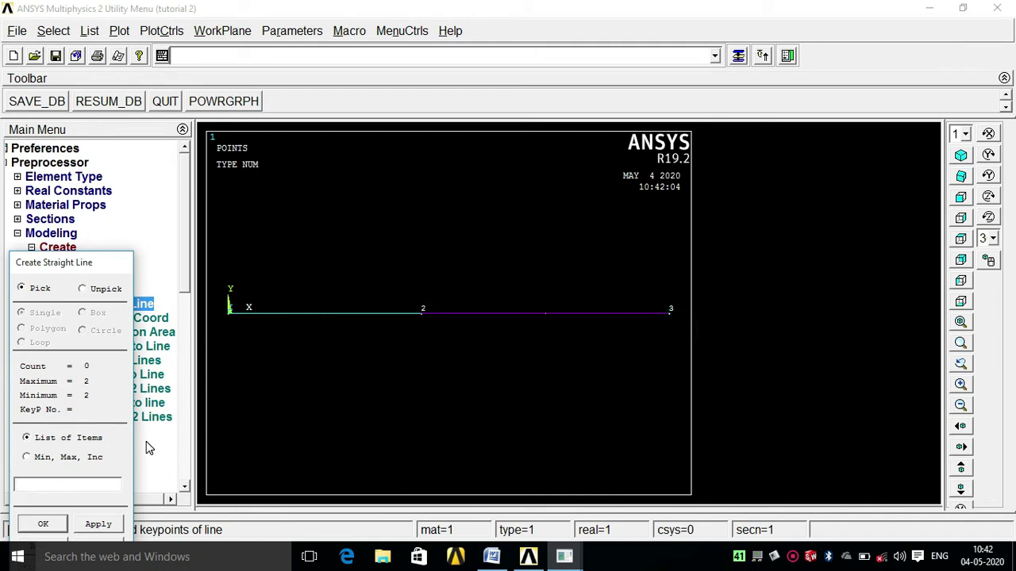
left_click(53, 528)
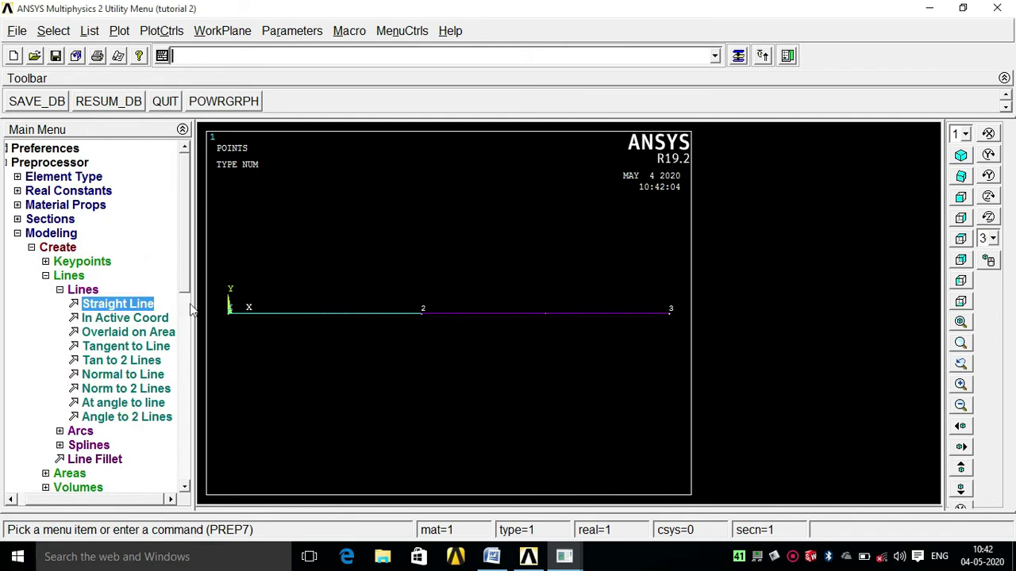
left_click(60, 290)
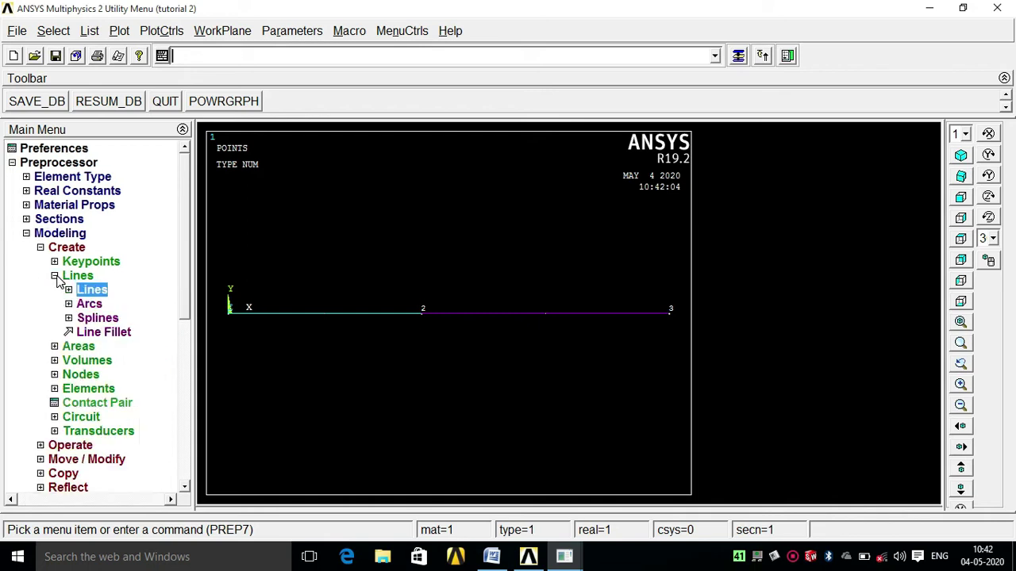
left_click(55, 276)
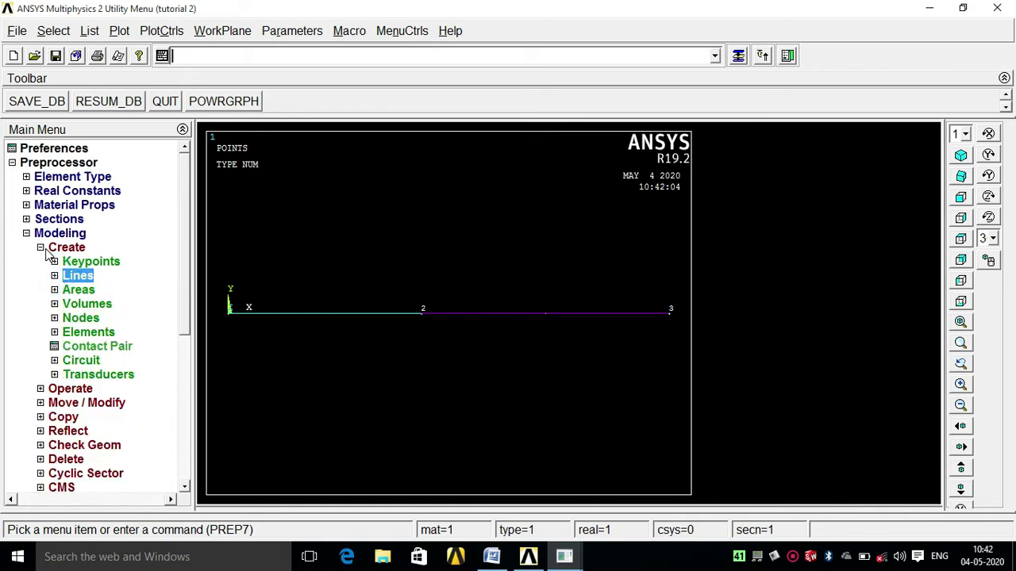
left_click(41, 249)
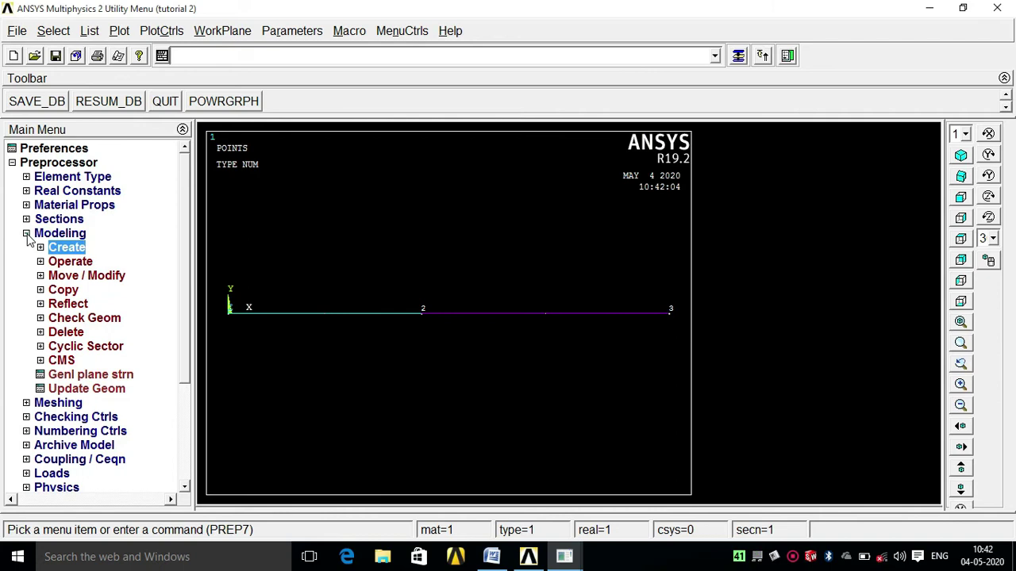
left_click(27, 233)
Consult the Word figure and assign material 1, element type LINK180 and section 1 to the line between keypoints 1 and 2
left_click(26, 247)
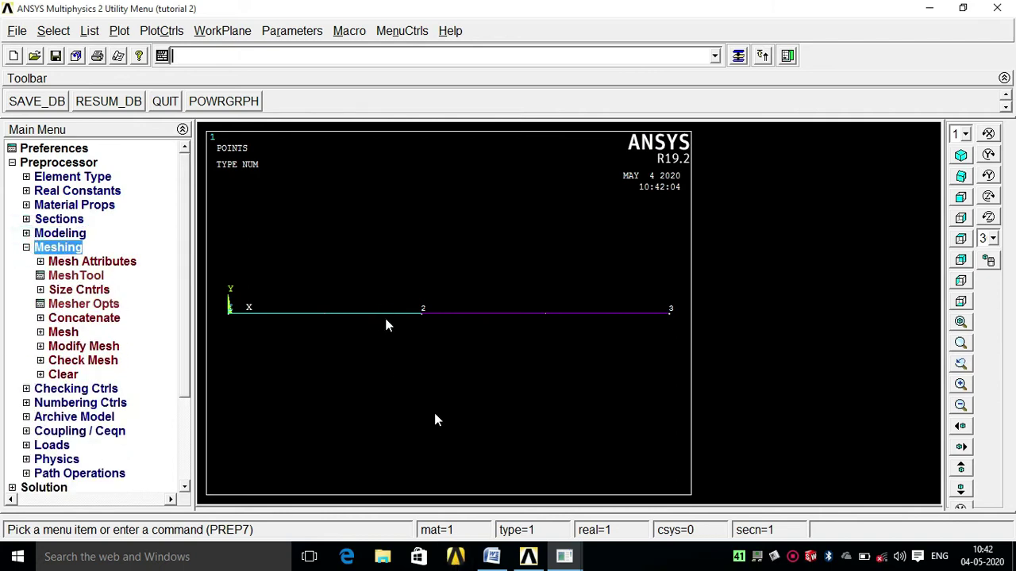
left_click(491, 556)
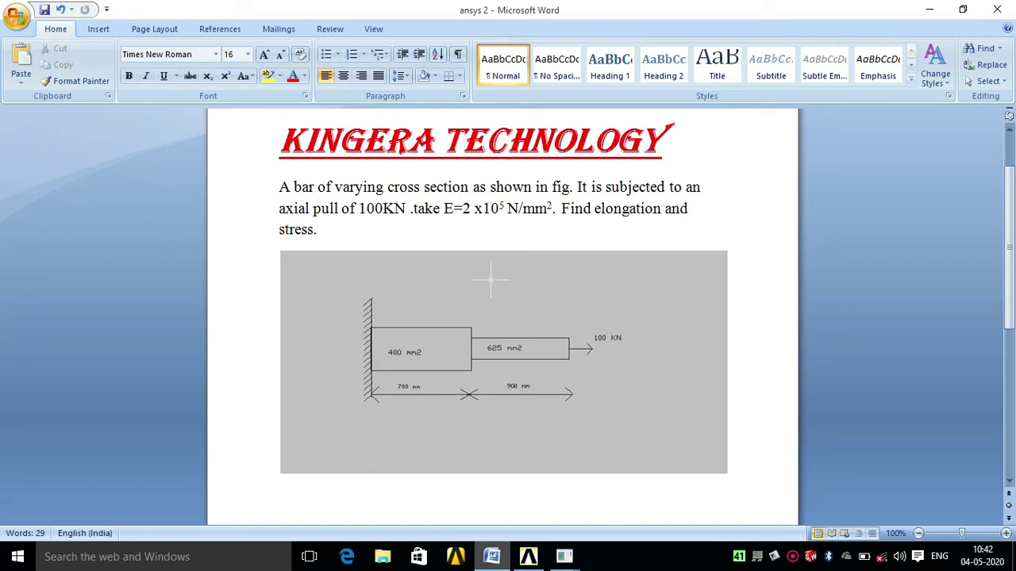
left_click(491, 556)
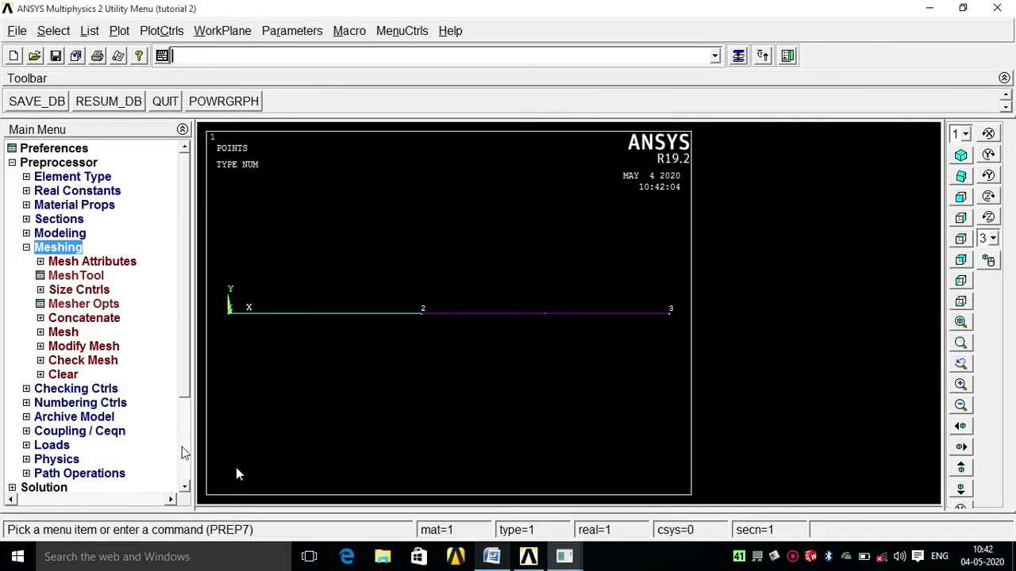
left_click(41, 262)
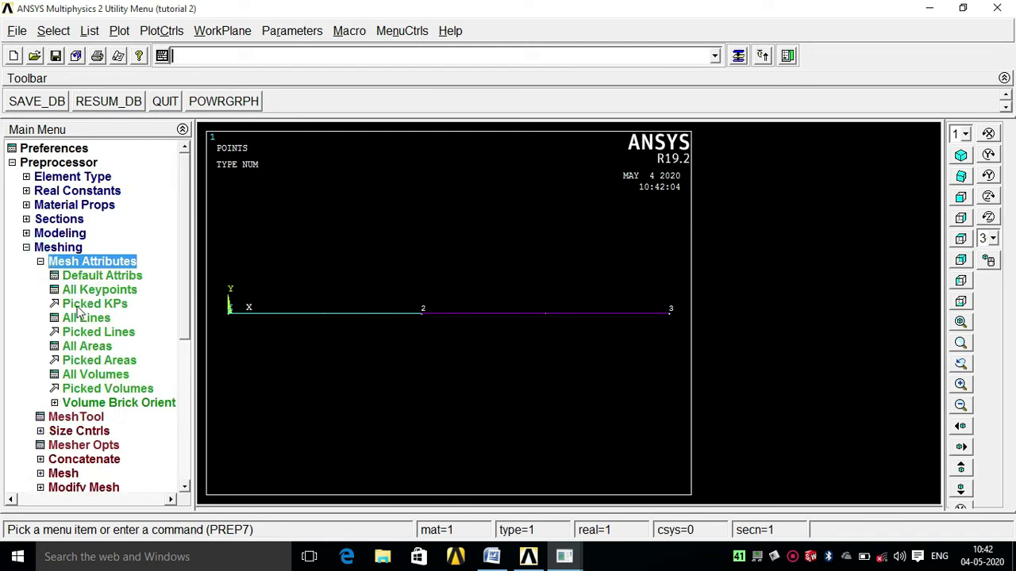
left_click(98, 333)
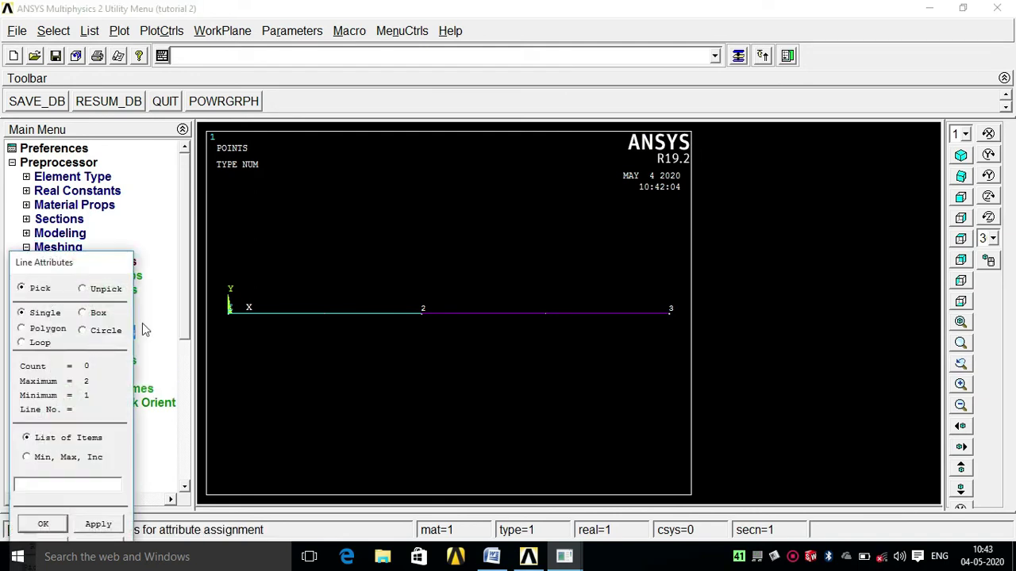
left_click(312, 314)
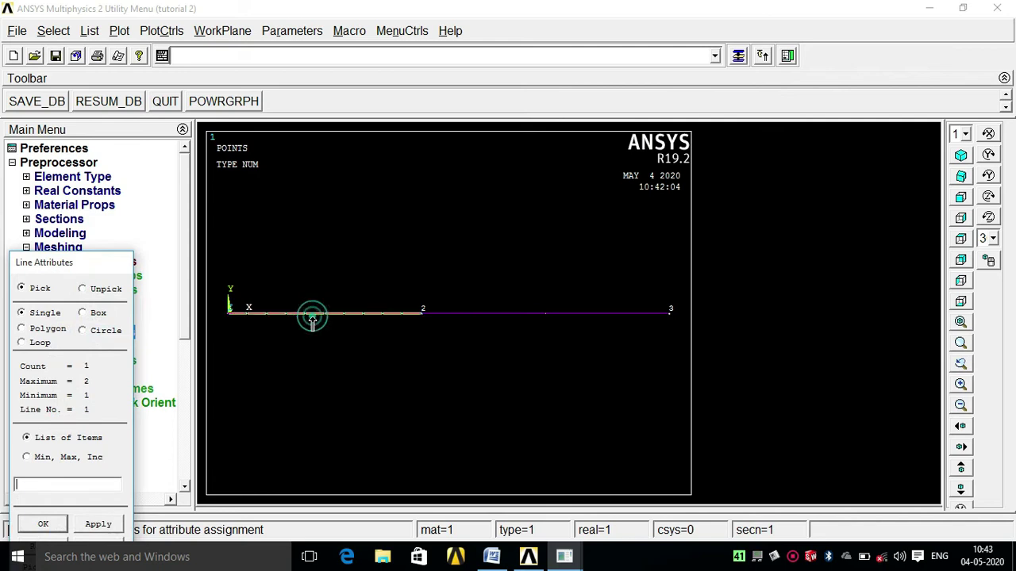
left_click(94, 525)
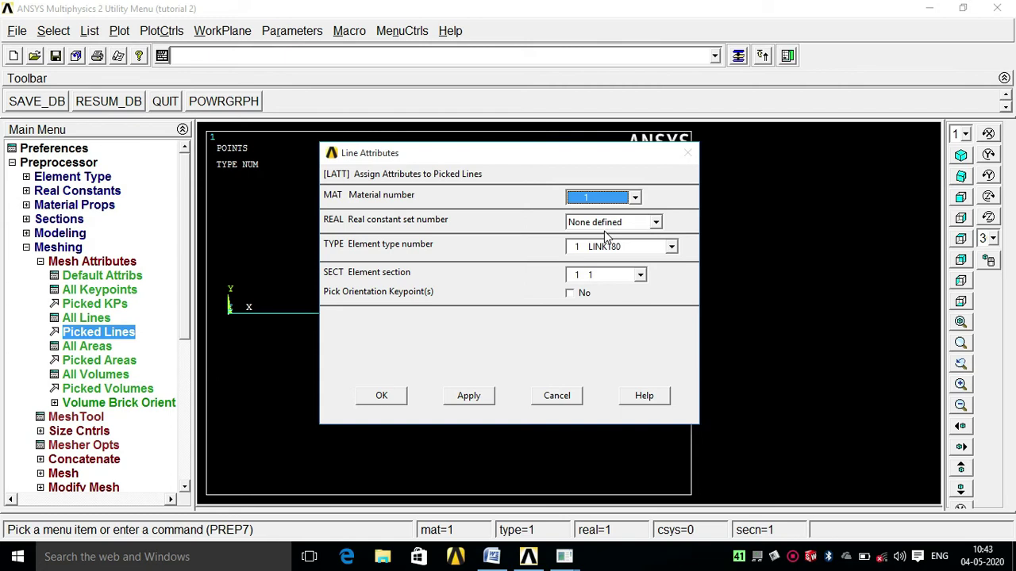
left_click(639, 197)
left_click(640, 199)
left_click(640, 278)
left_click(641, 277)
left_click(640, 278)
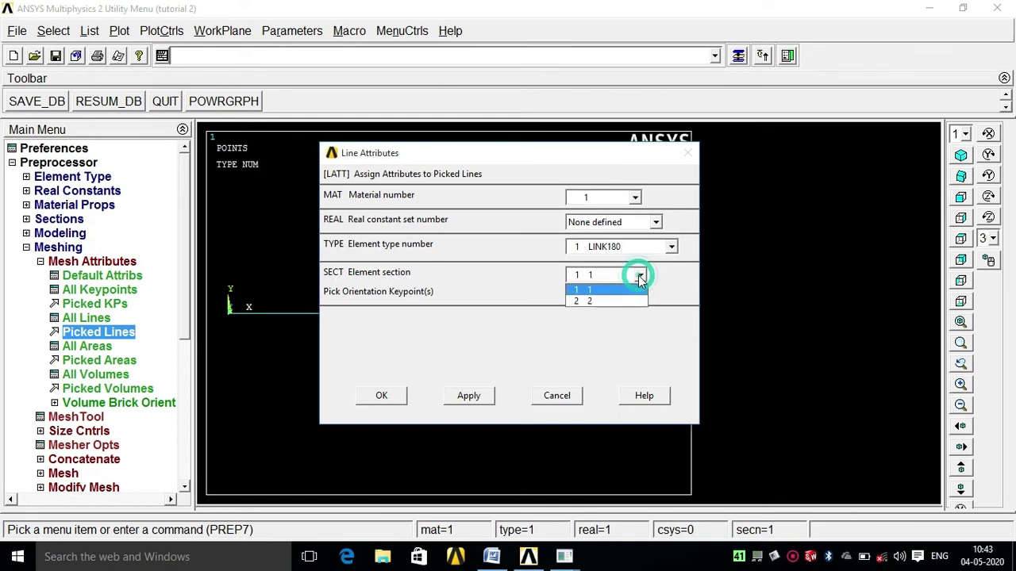
left_click(593, 291)
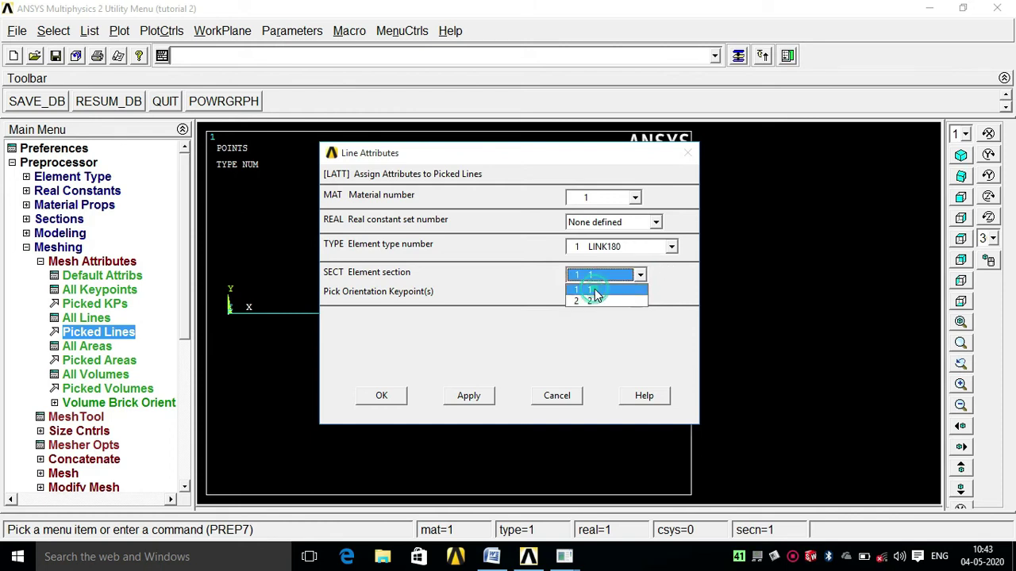
left_click(467, 396)
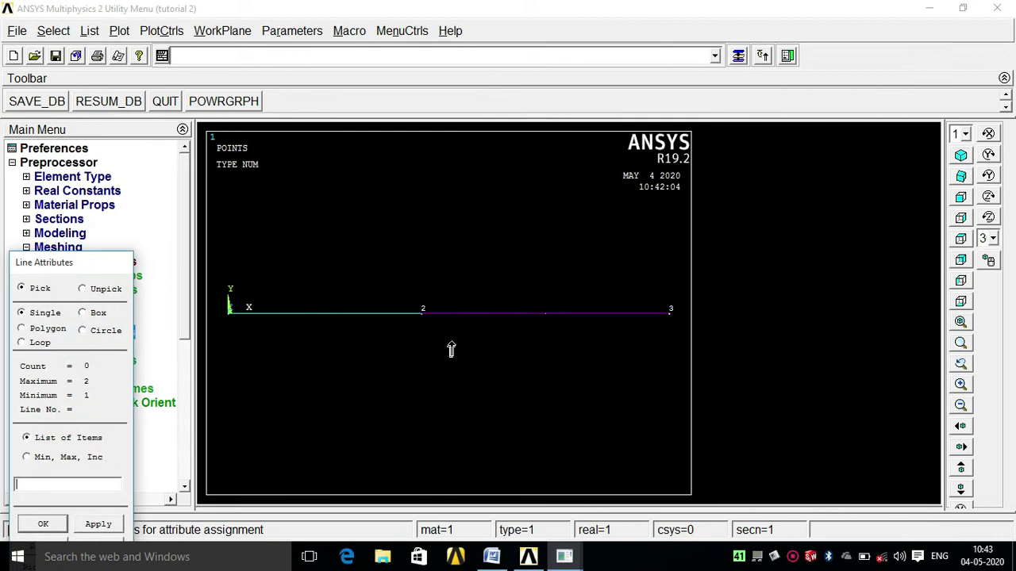
Assign material 1, element type LINK180 and section 2 to the line between keypoints 2 and 3
left_click(452, 321)
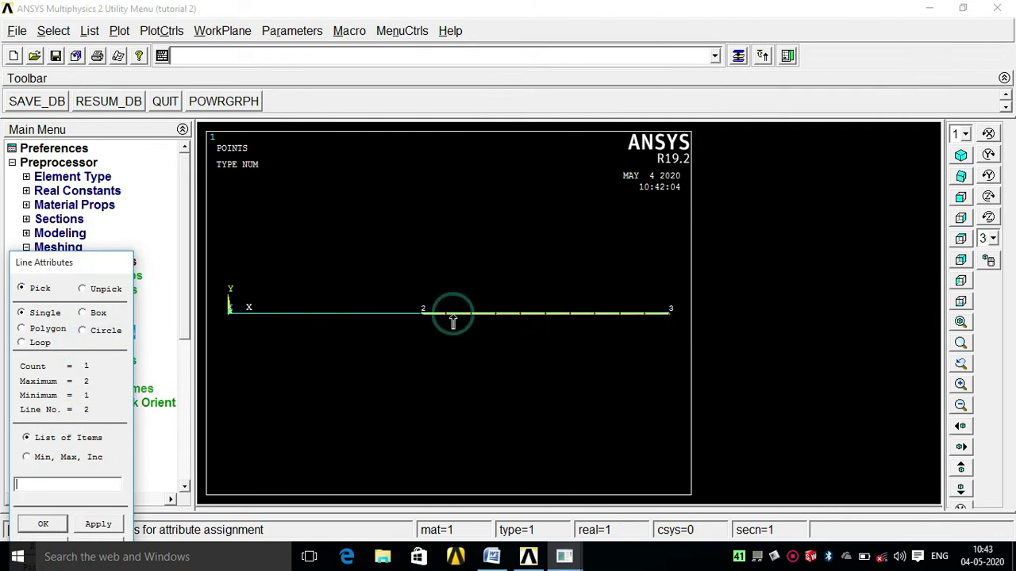
left_click(95, 523)
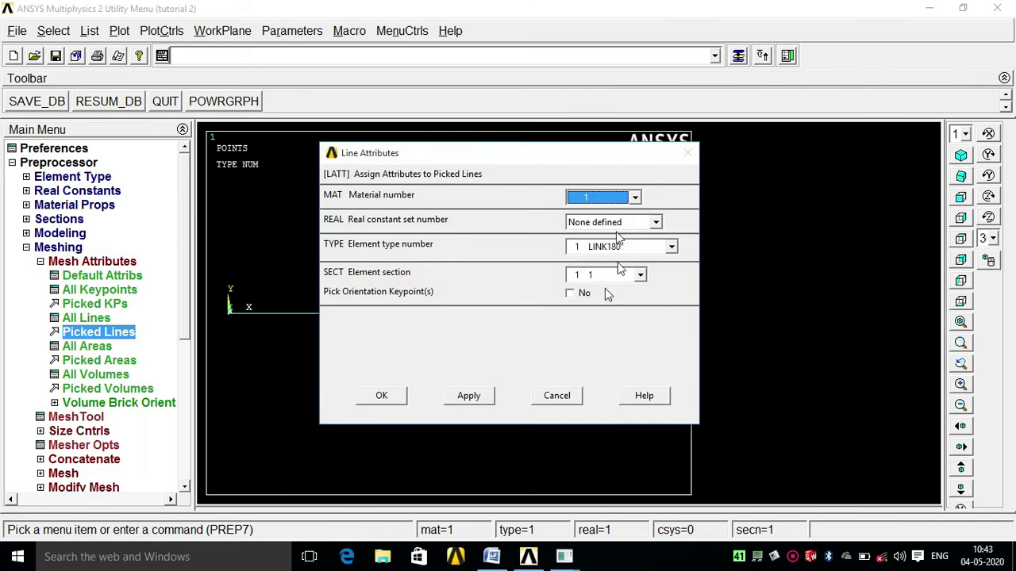
left_click(640, 276)
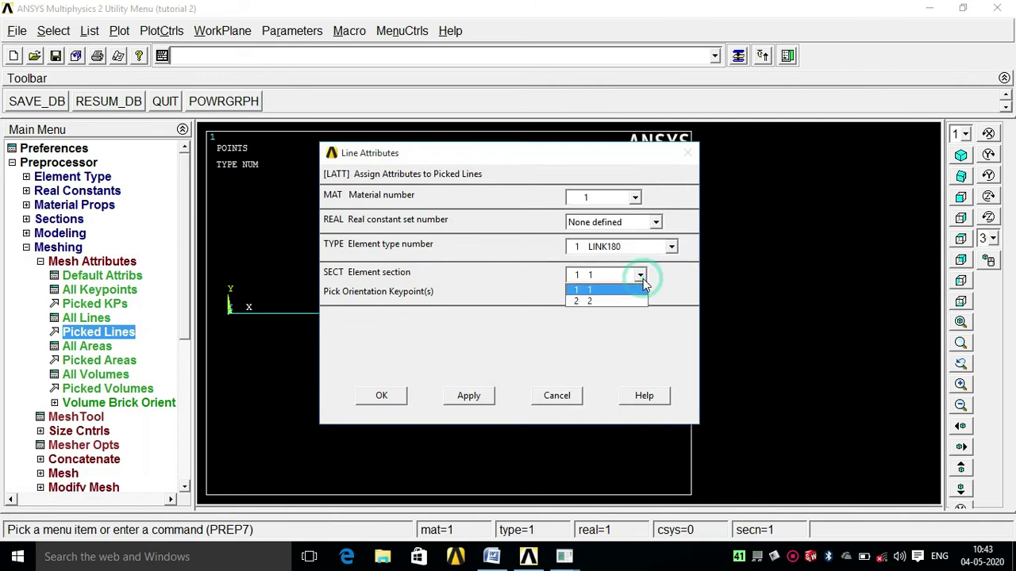
left_click(617, 299)
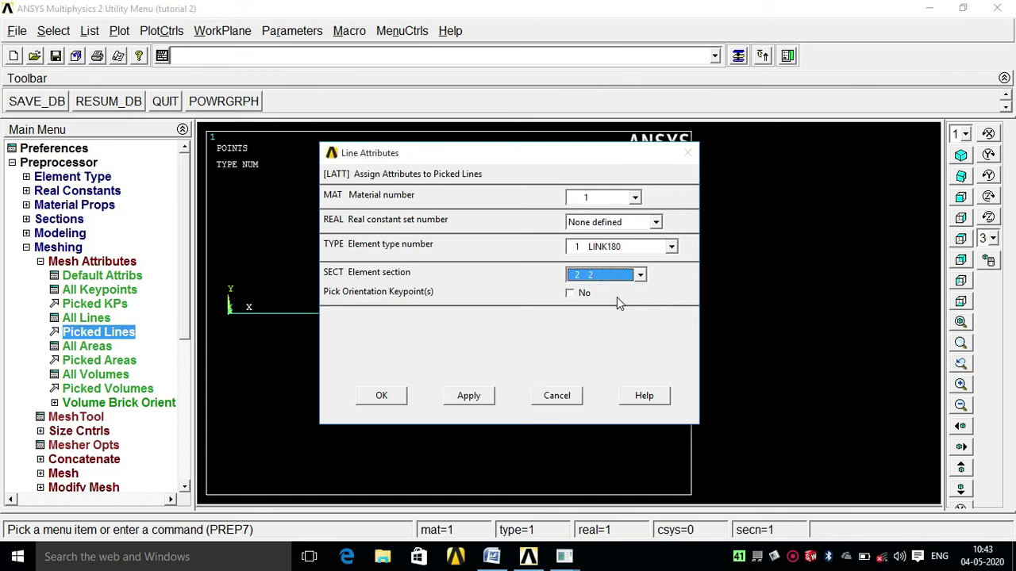
left_click(381, 395)
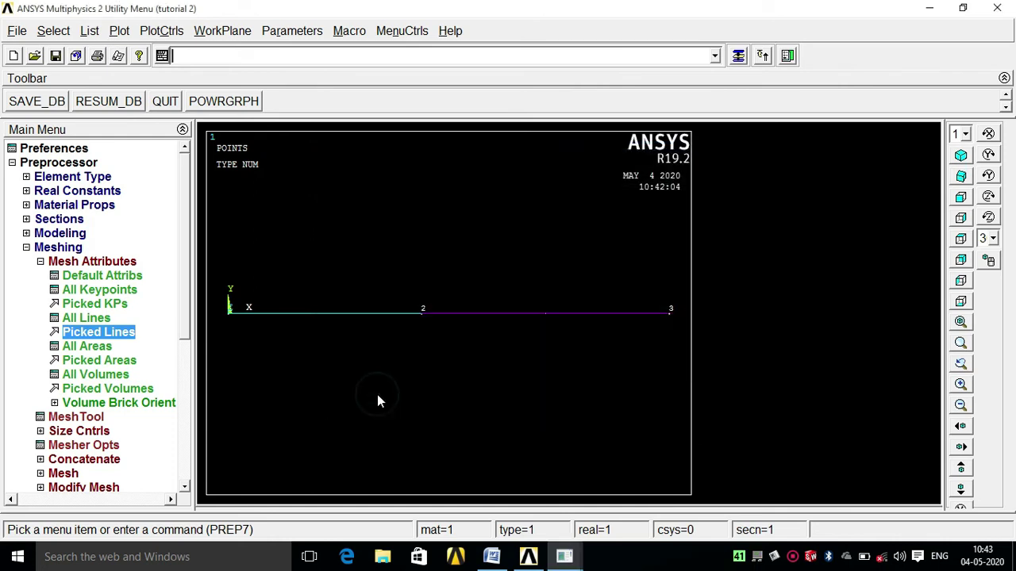
Set the number of element divisions to 10 on both picked lines and save the database
left_click(39, 262)
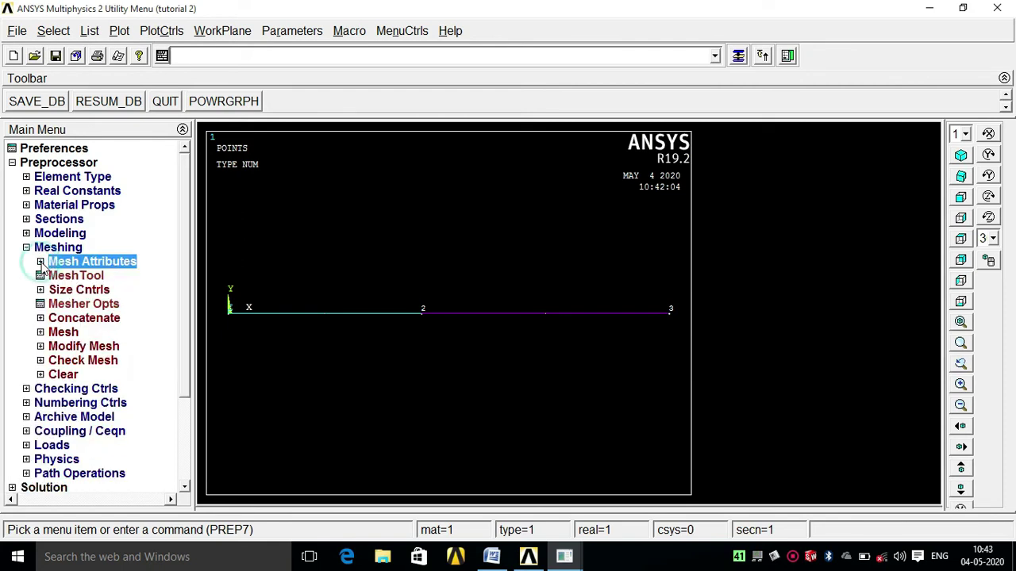
left_click(73, 292)
left_click(82, 319)
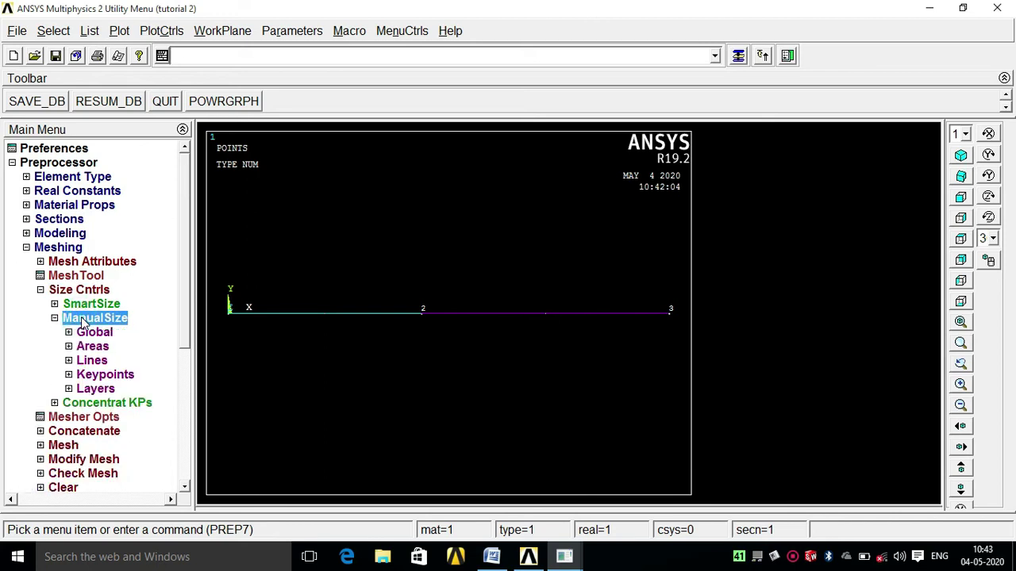
left_click(92, 361)
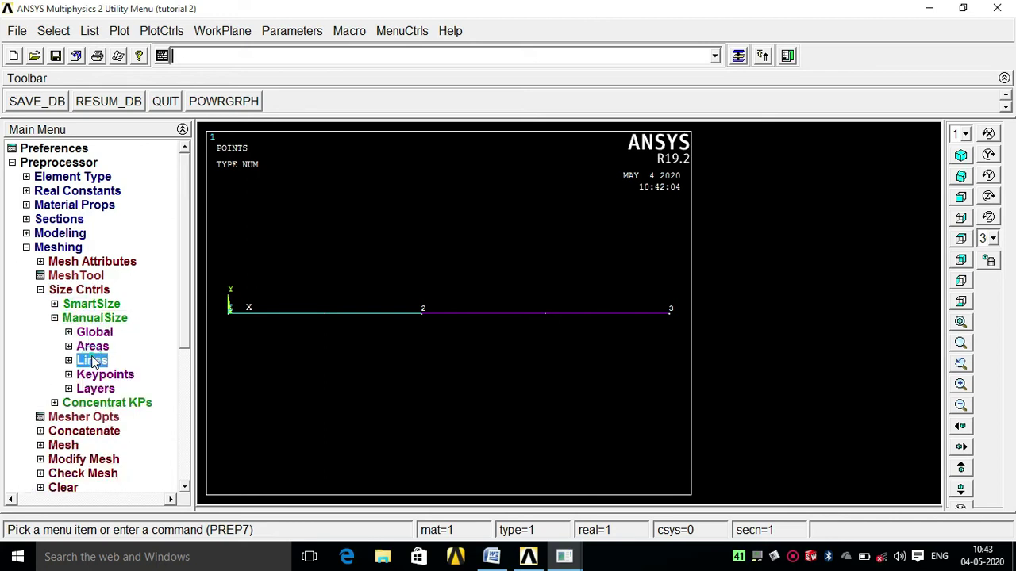
left_click(119, 389)
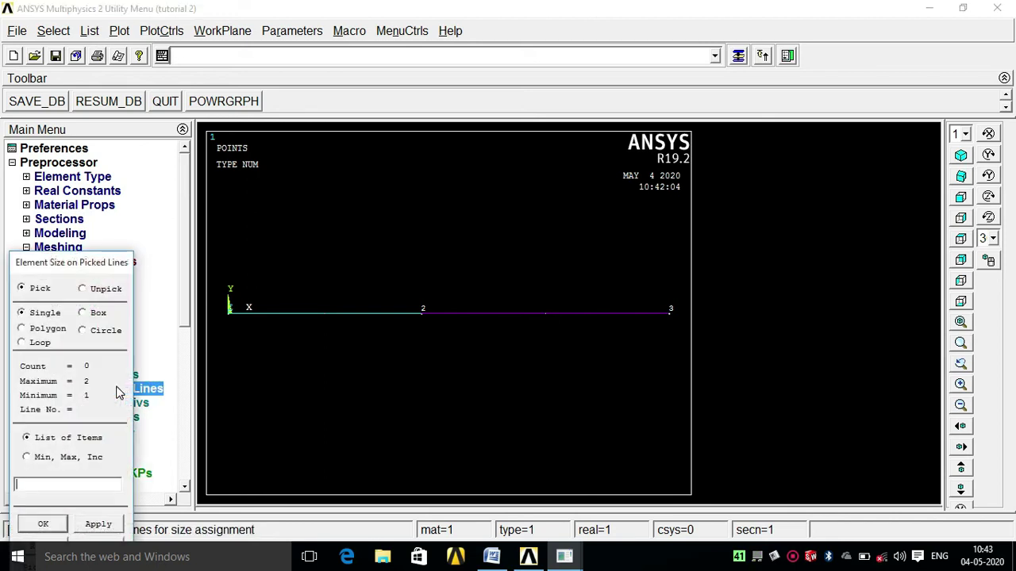
left_click(281, 315)
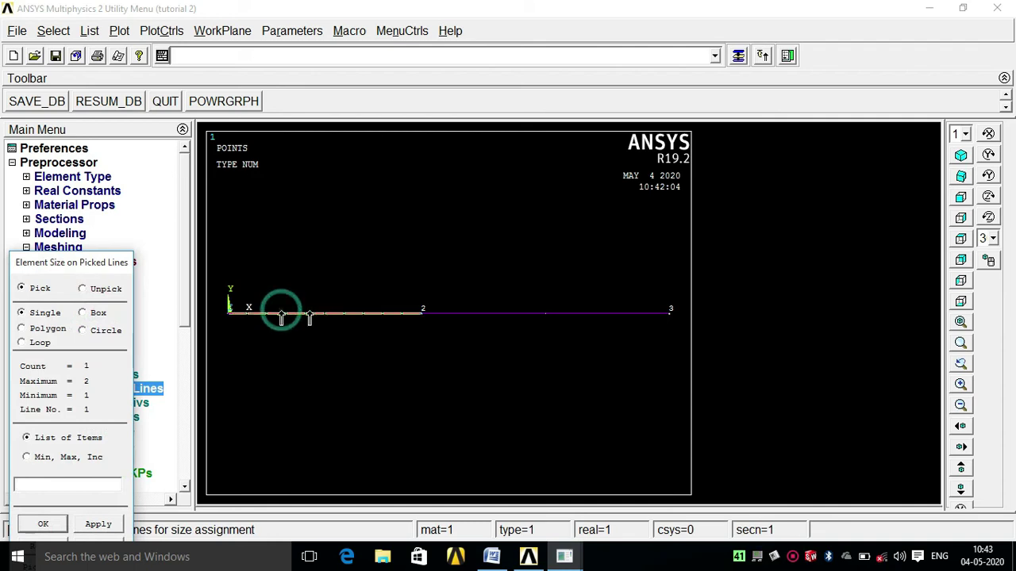
left_click(491, 318)
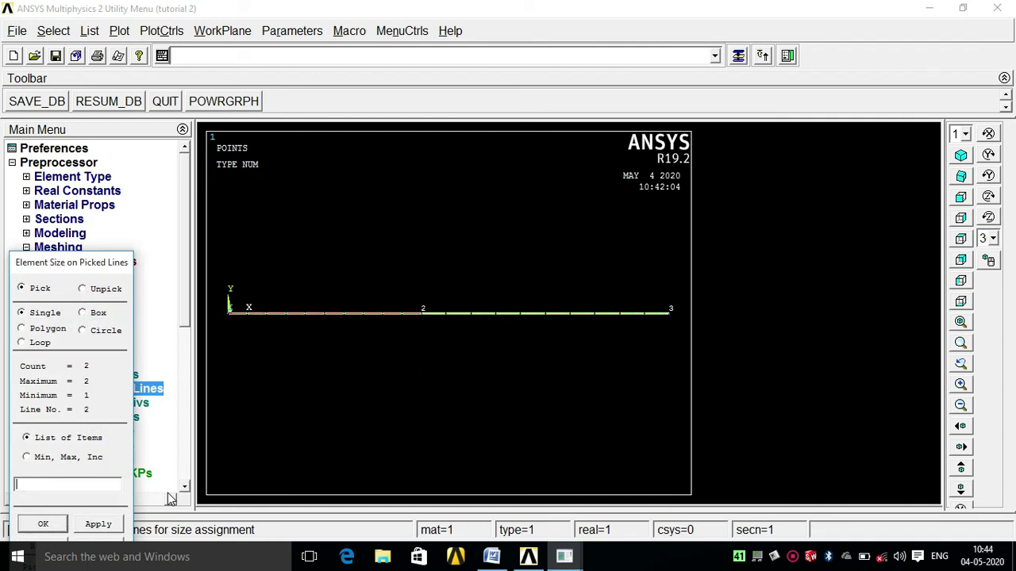
left_click(44, 525)
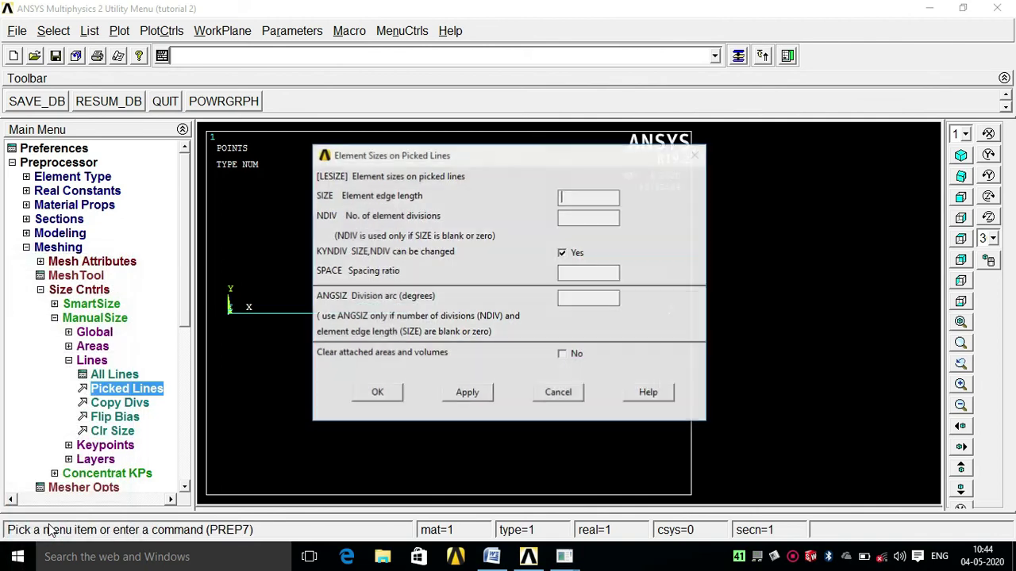
left_click(568, 221)
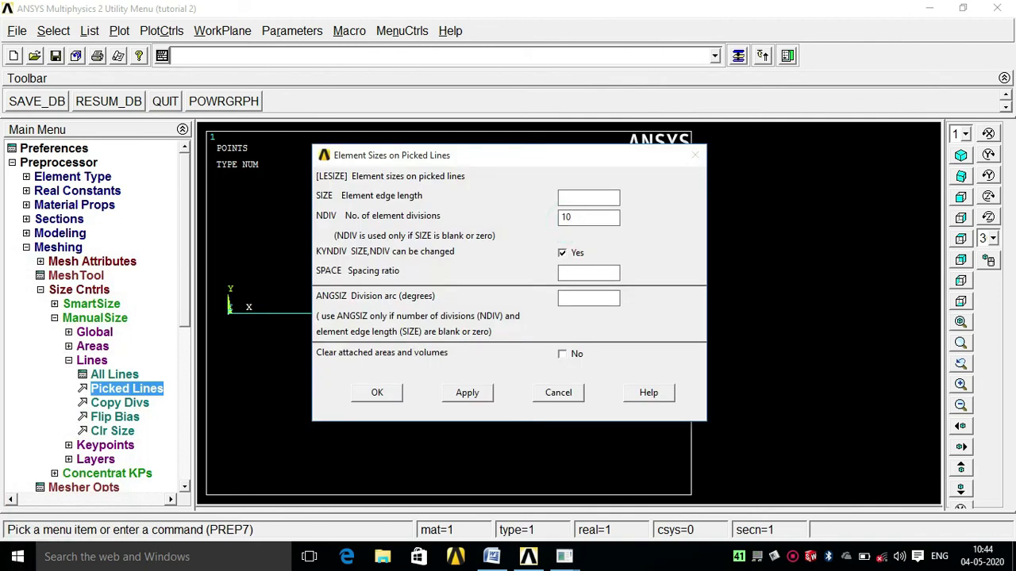
left_click(379, 394)
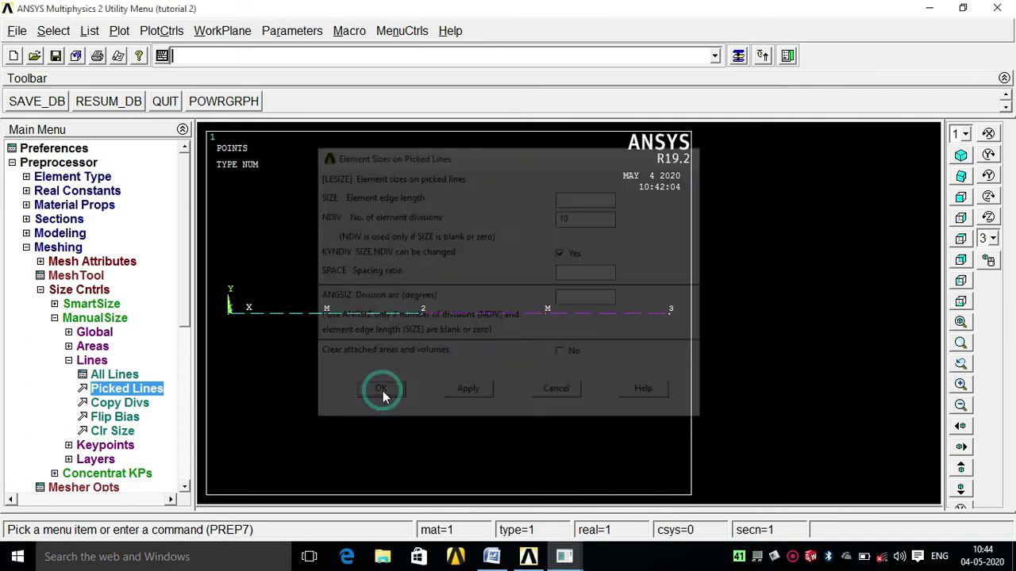
left_click(61, 110)
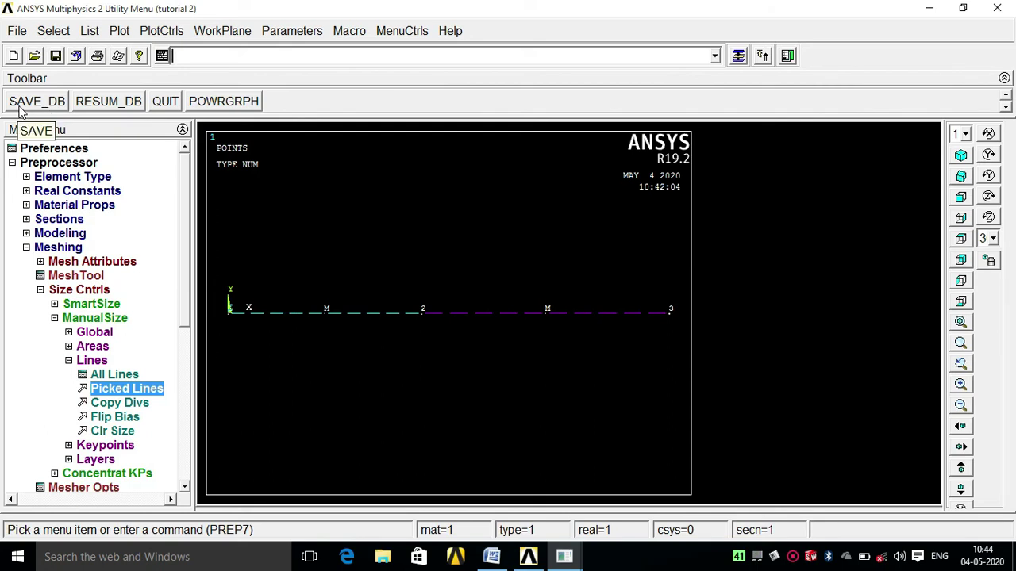
left_click(21, 111)
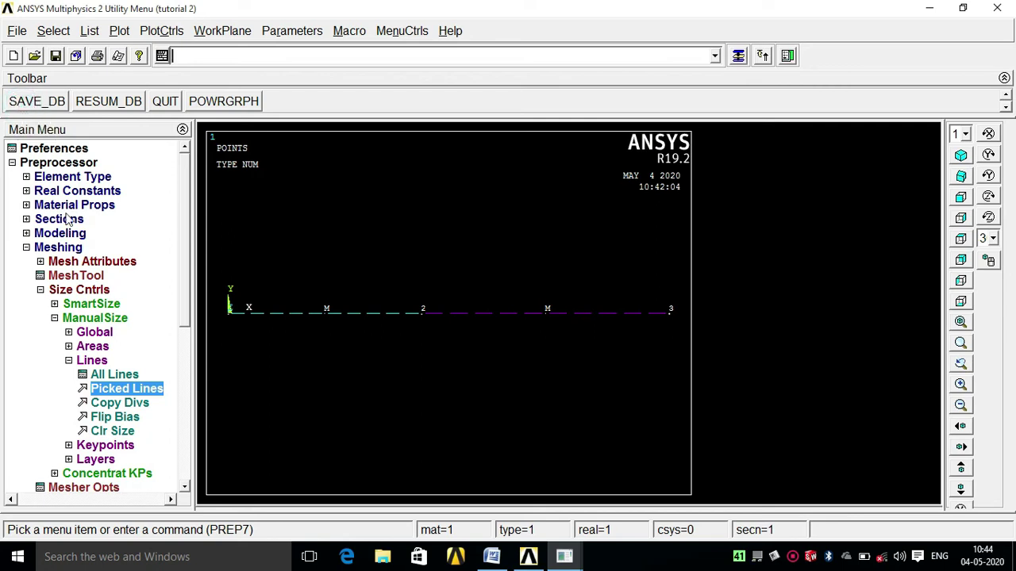
Mesh both lines of the stepped bar with the MeshTool and leave the preprocessor settings
left_click(56, 318)
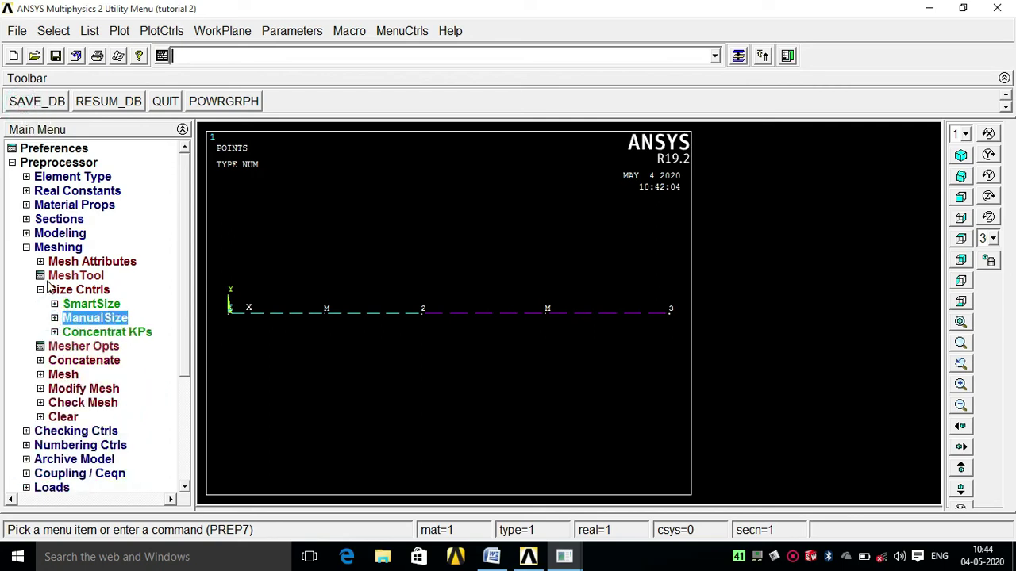
left_click(41, 290)
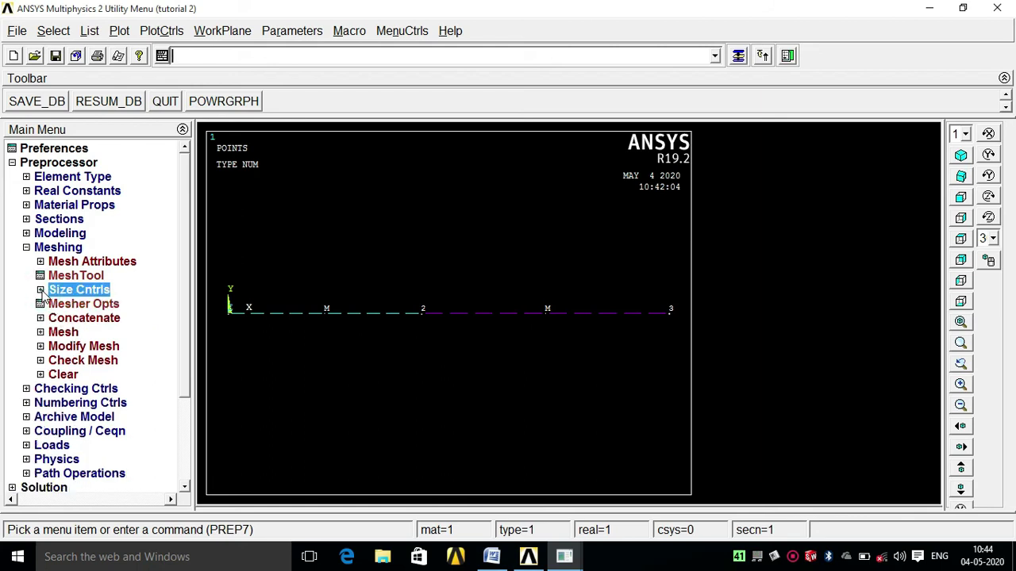
left_click(95, 276)
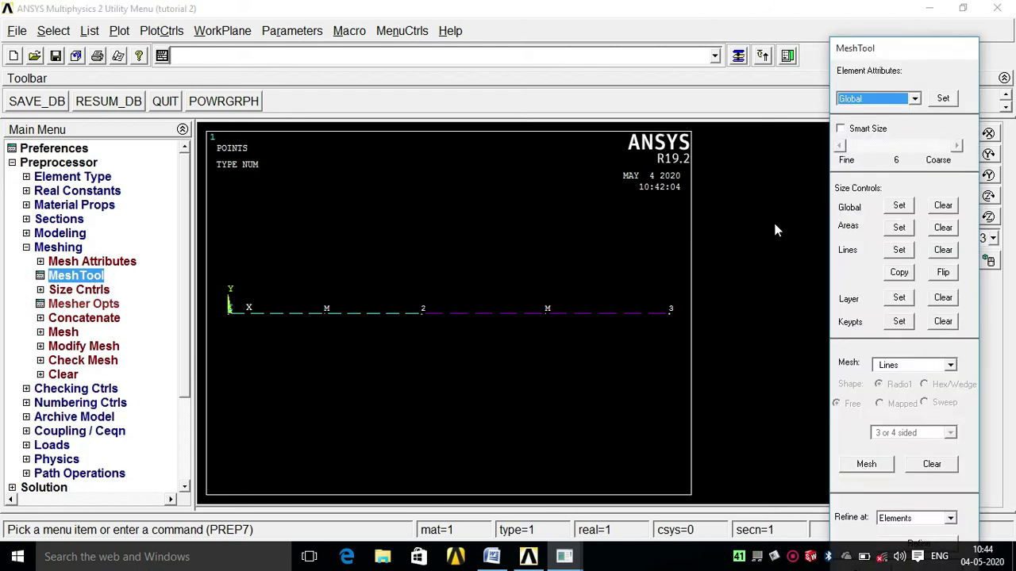
left_click(866, 465)
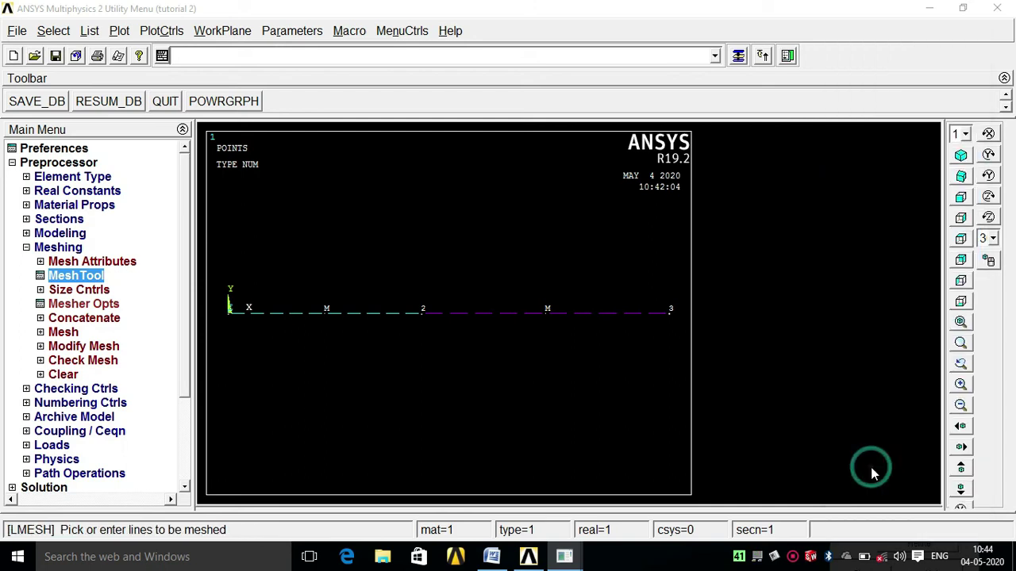
left_click(366, 314)
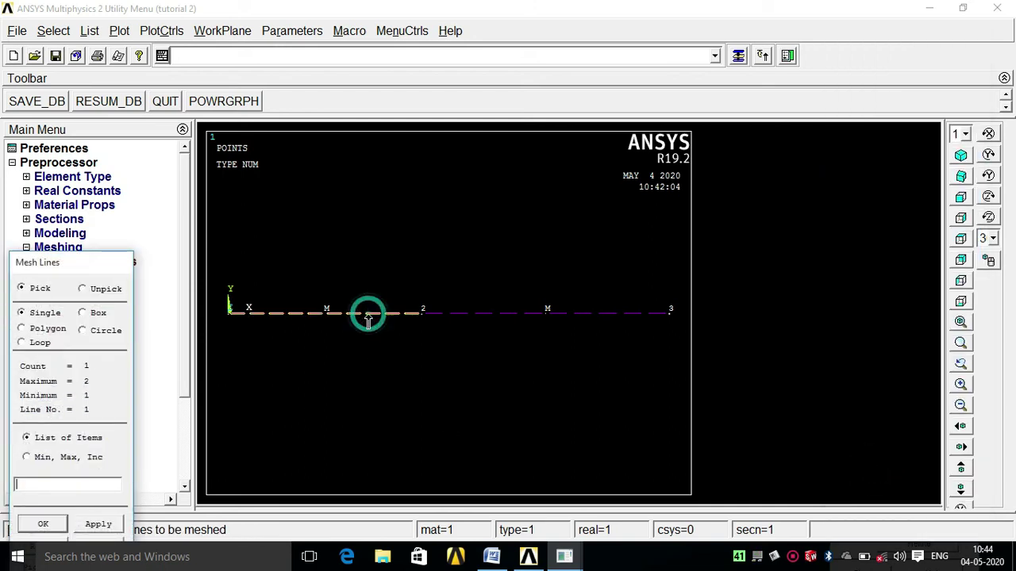
left_click(472, 312)
left_click(43, 523)
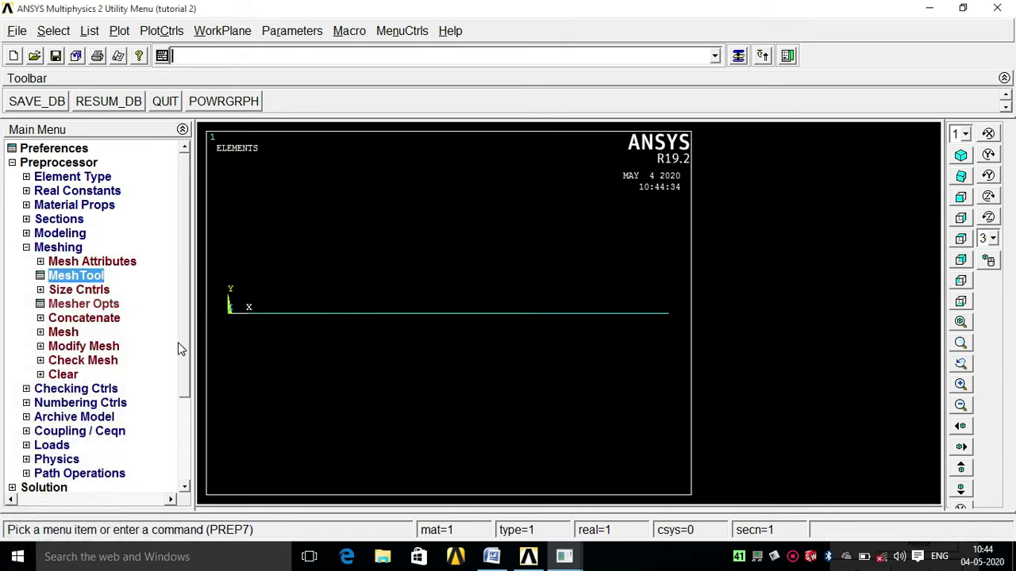
left_click(27, 249)
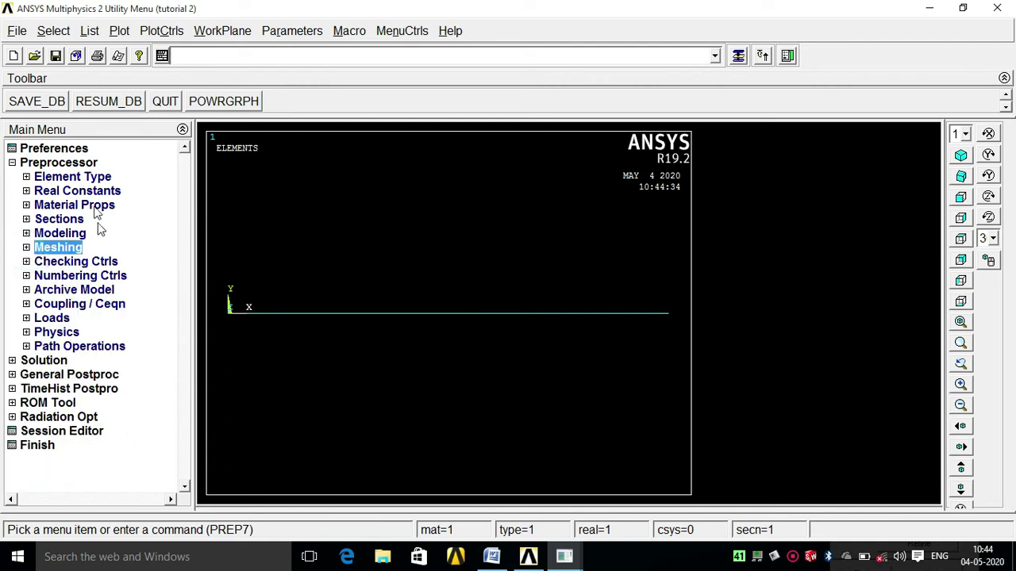
left_click(13, 164)
left_click(12, 163)
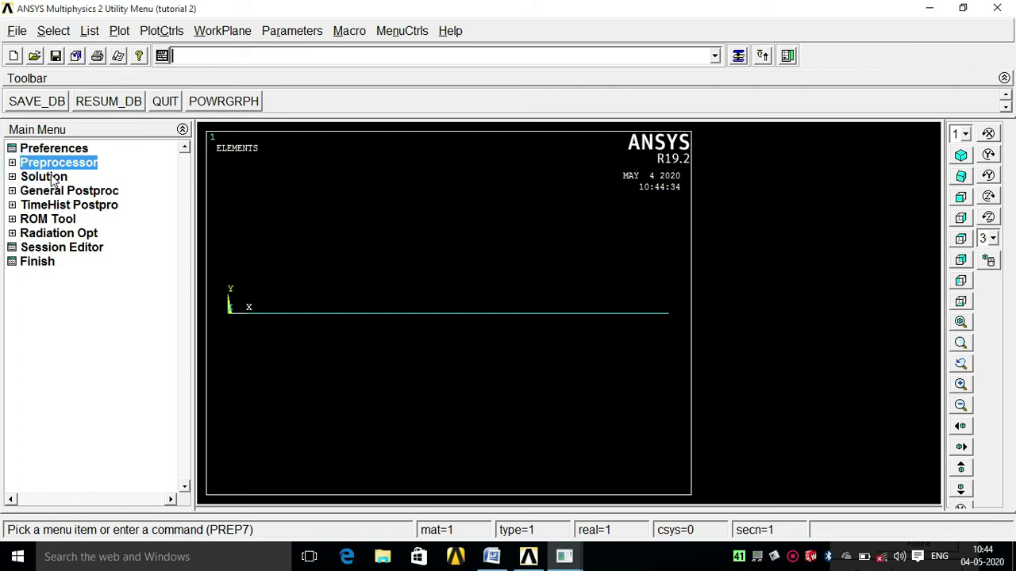
Enter the solution phase, bring up the structural displacement load options and check the bar's support in the Word problem figure
left_click(48, 175)
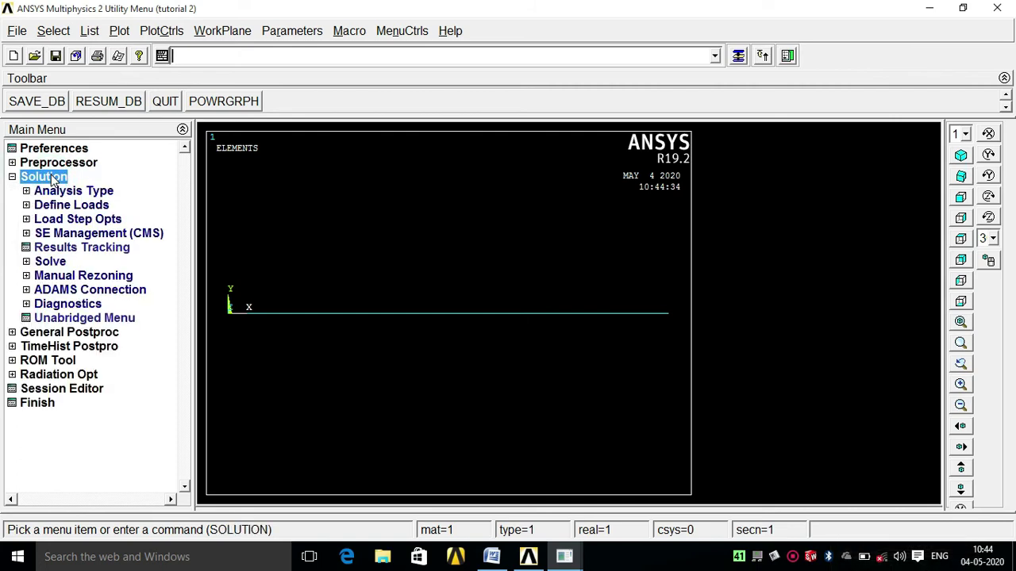
left_click(94, 193)
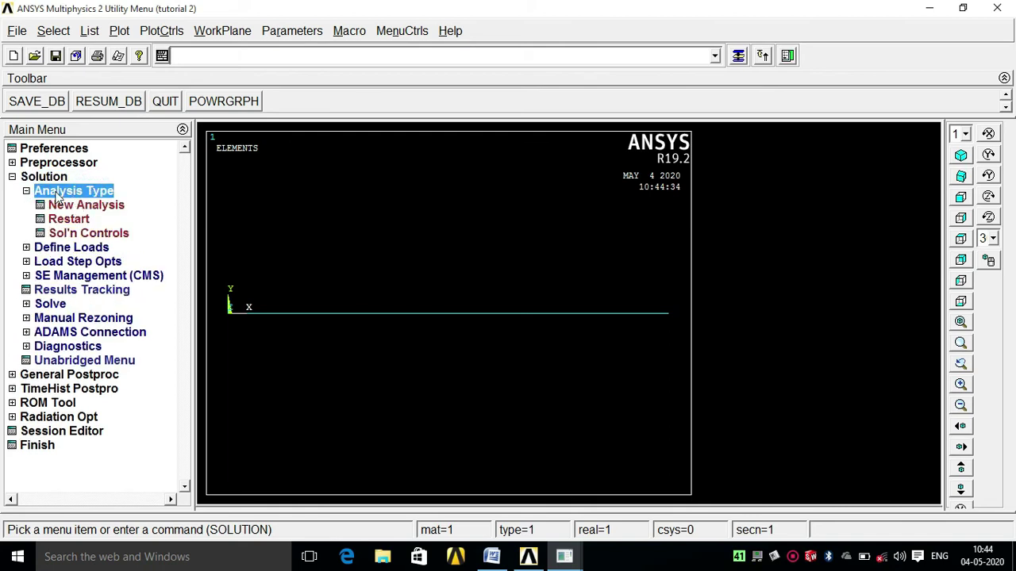
left_click(67, 247)
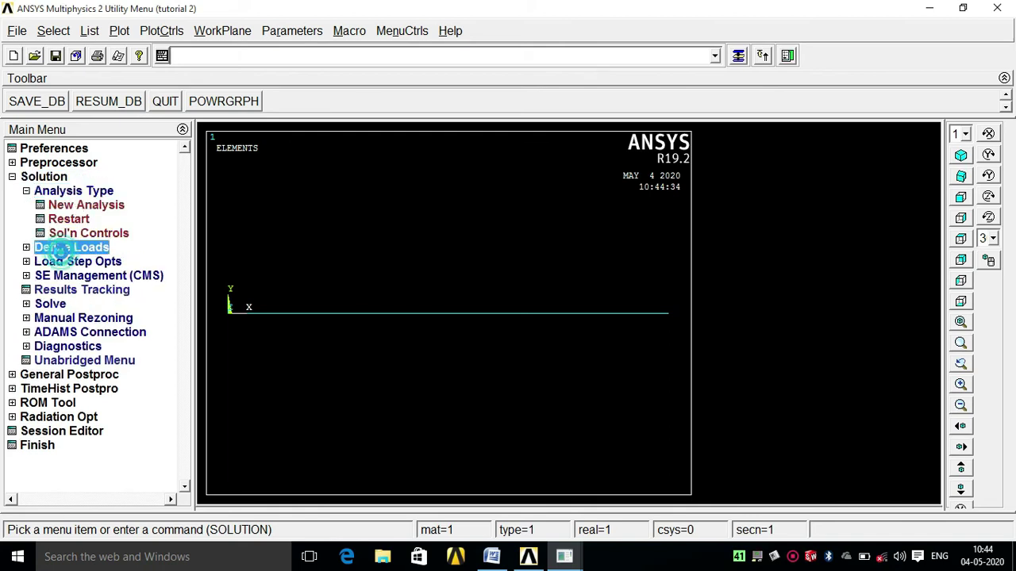
left_click(65, 237)
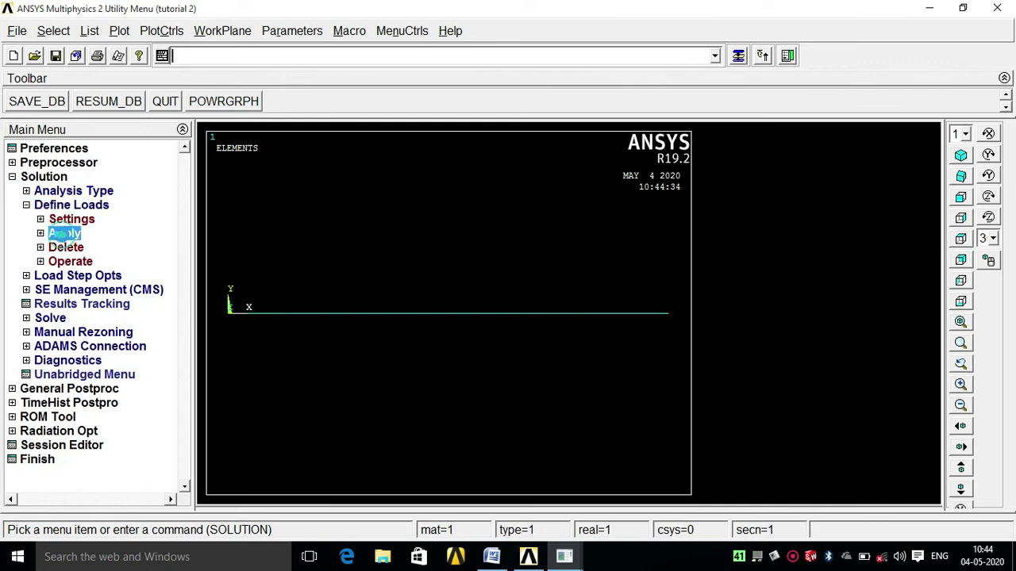
left_click(70, 250)
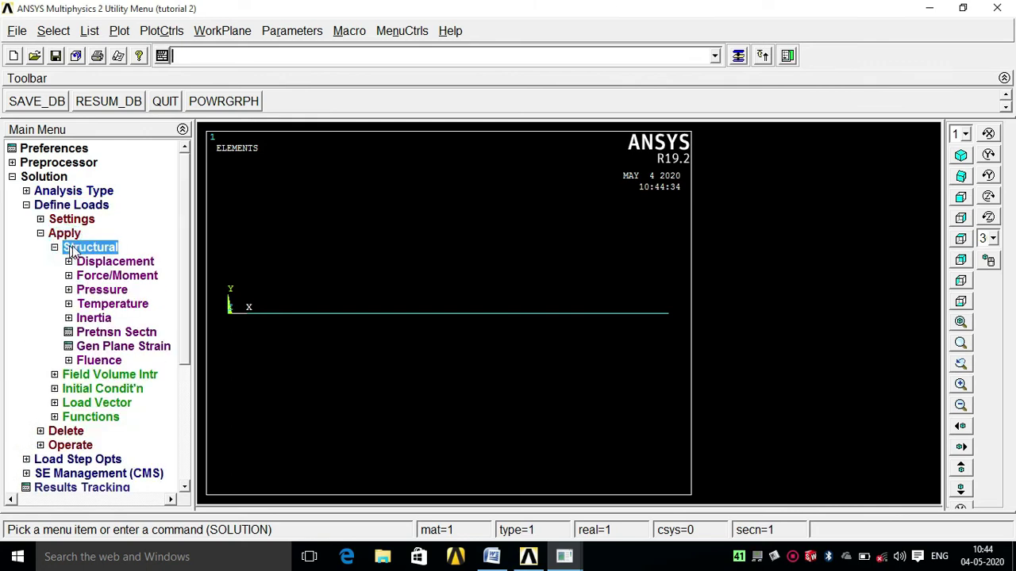
left_click(85, 263)
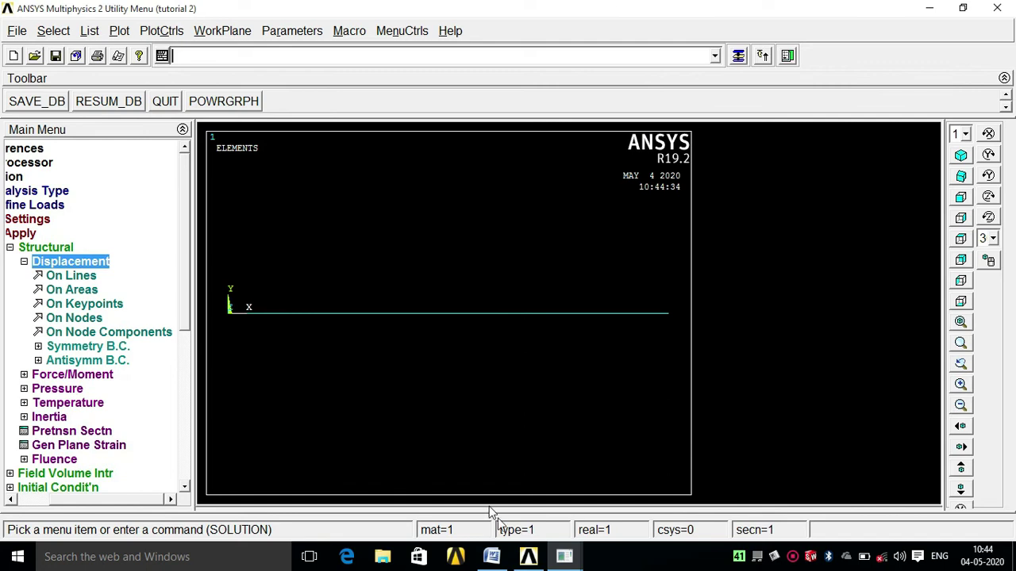
left_click(492, 558)
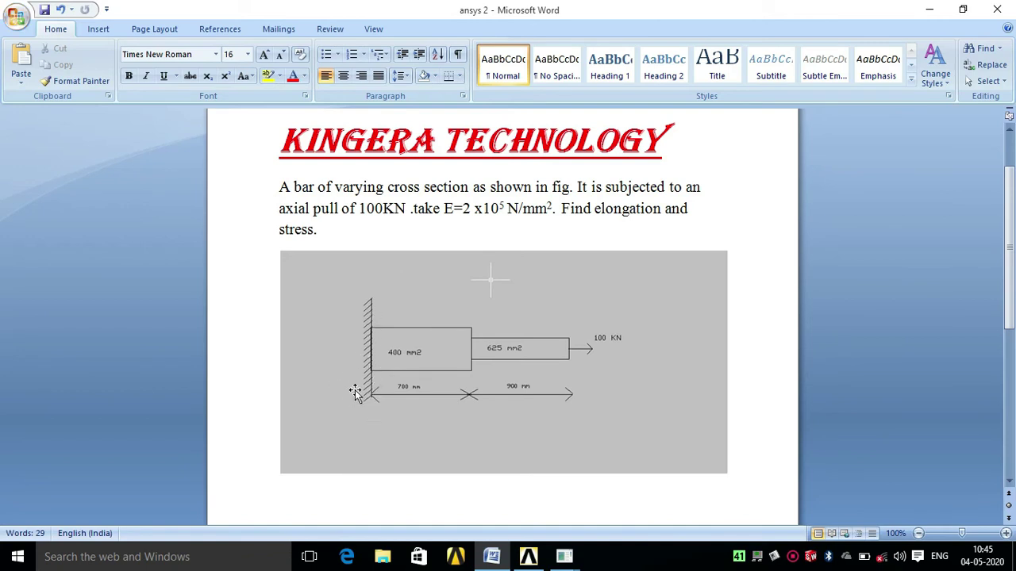
left_click(476, 559)
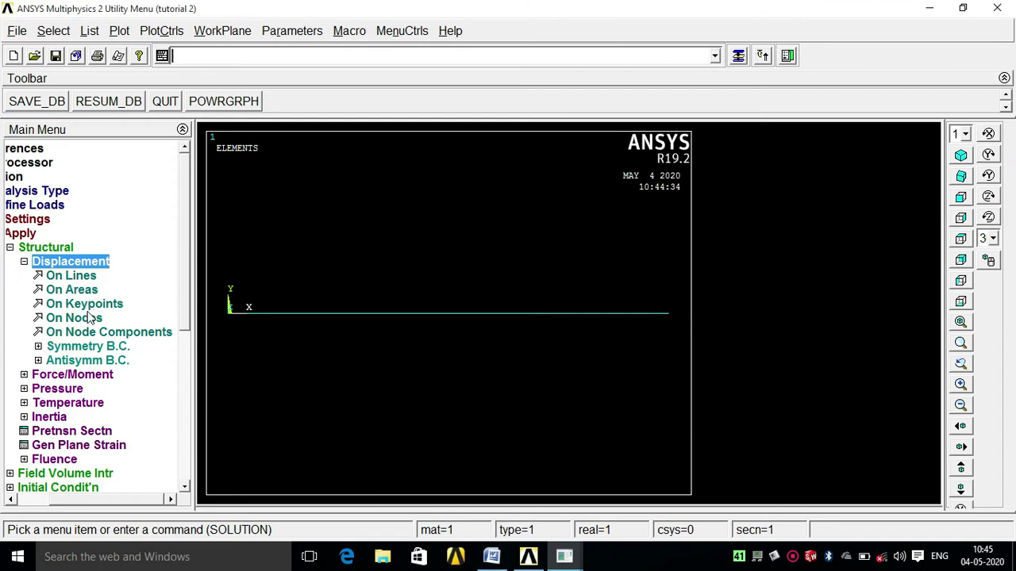
Constrain all degrees of freedom (All DOF) at keypoint 1 and save the database
left_click(89, 306)
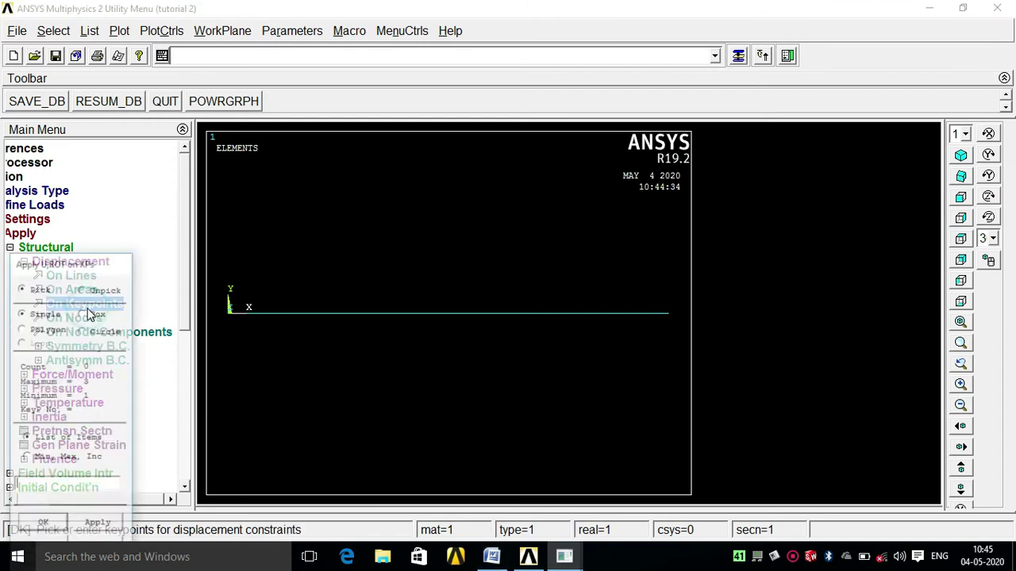
left_click(228, 313)
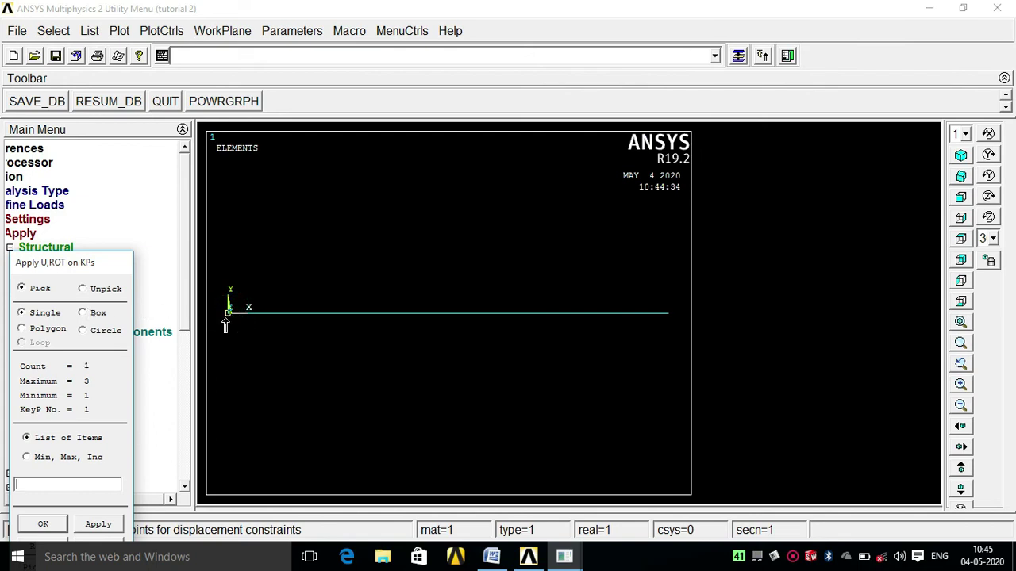
left_click(44, 524)
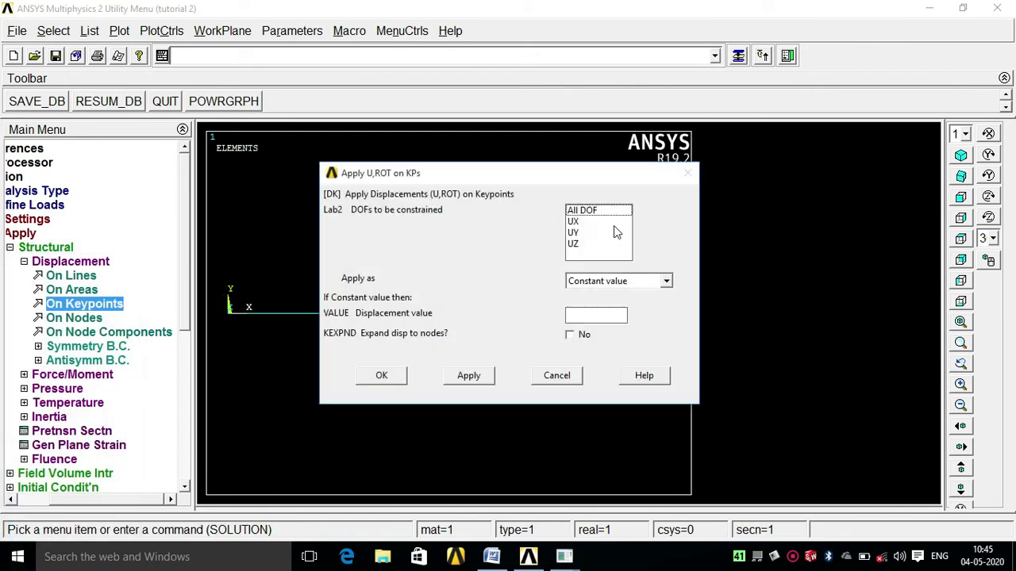
left_click(577, 213)
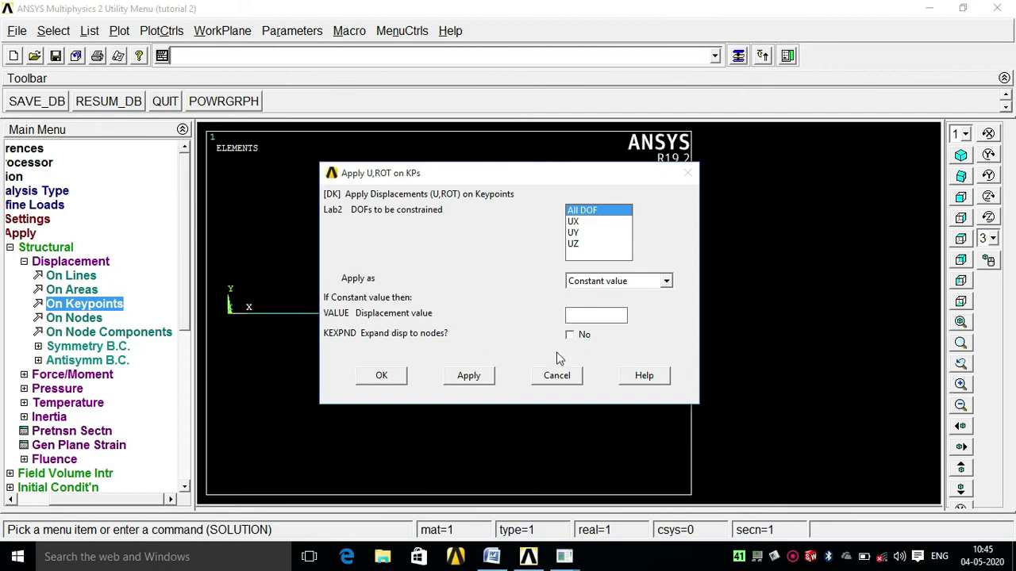
left_click(384, 376)
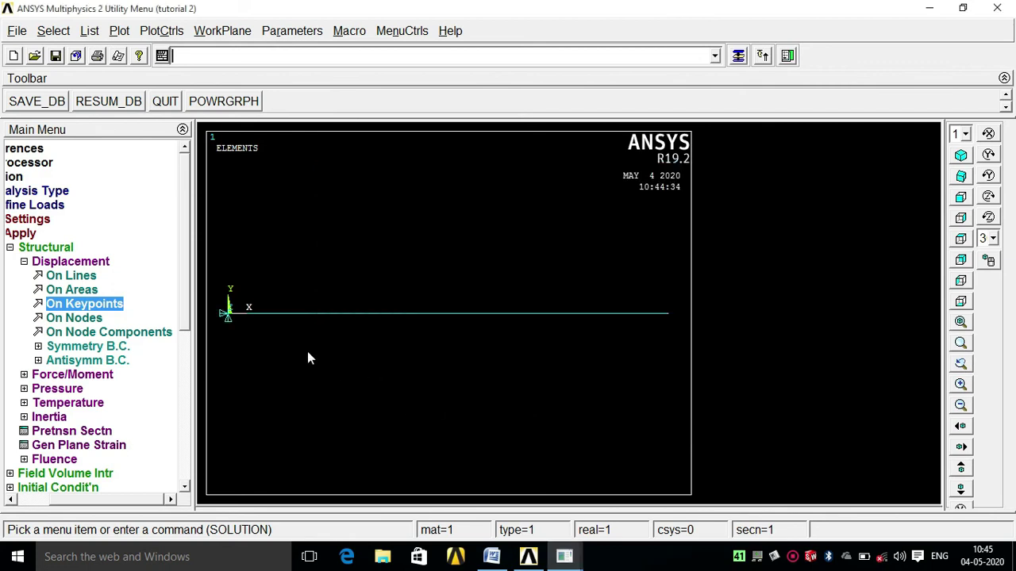
left_click(30, 101)
Consult the load in the Word figure and apply a constant FX force of 100000 at keypoint 3
left_click(23, 265)
left_click(24, 263)
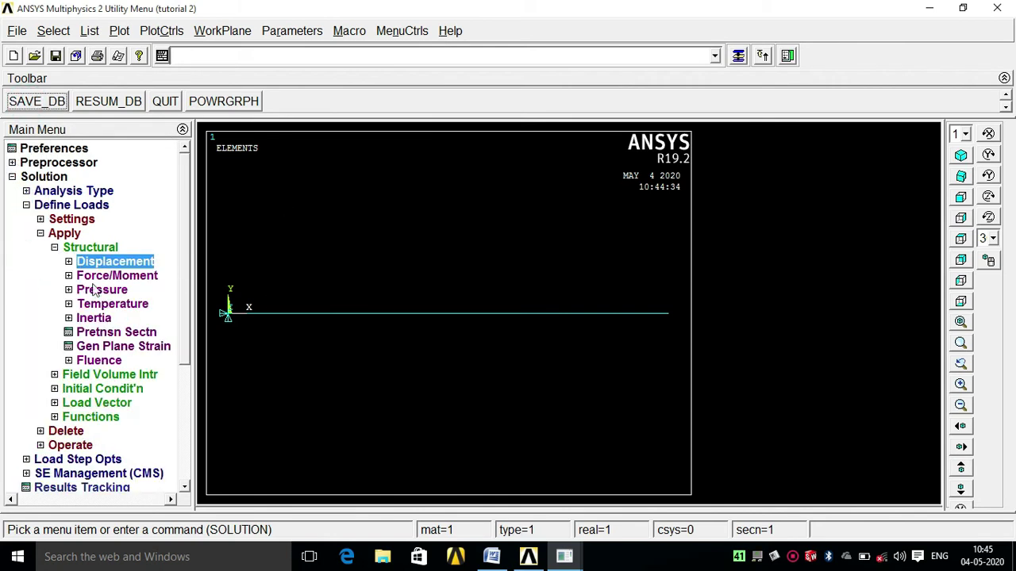
left_click(491, 556)
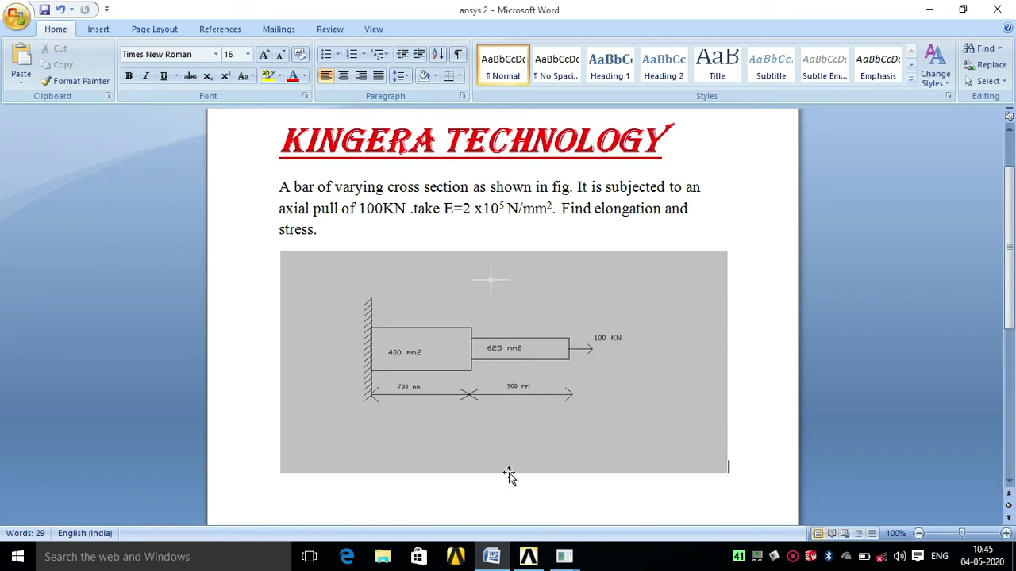
left_click(500, 557)
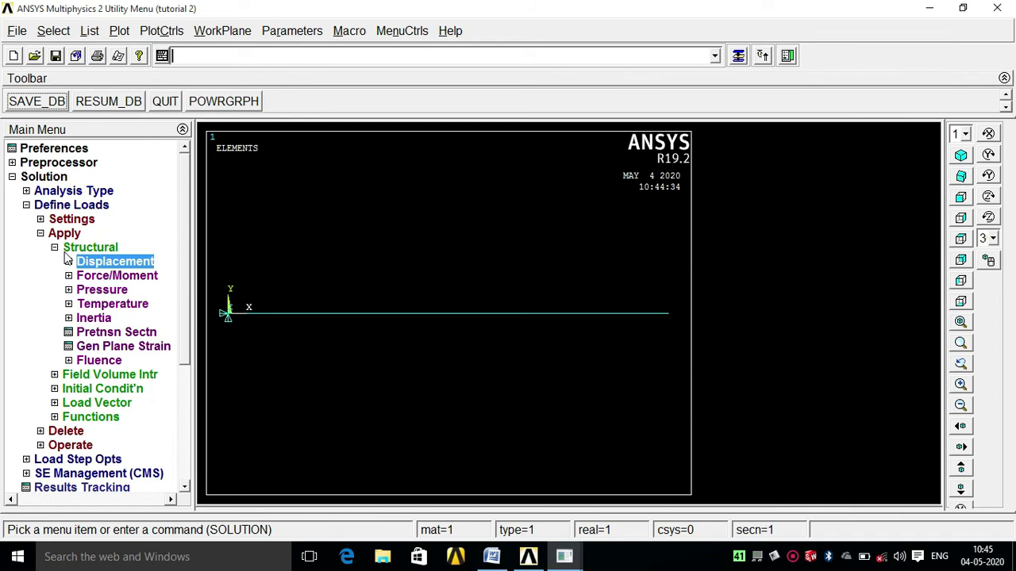
left_click(73, 278)
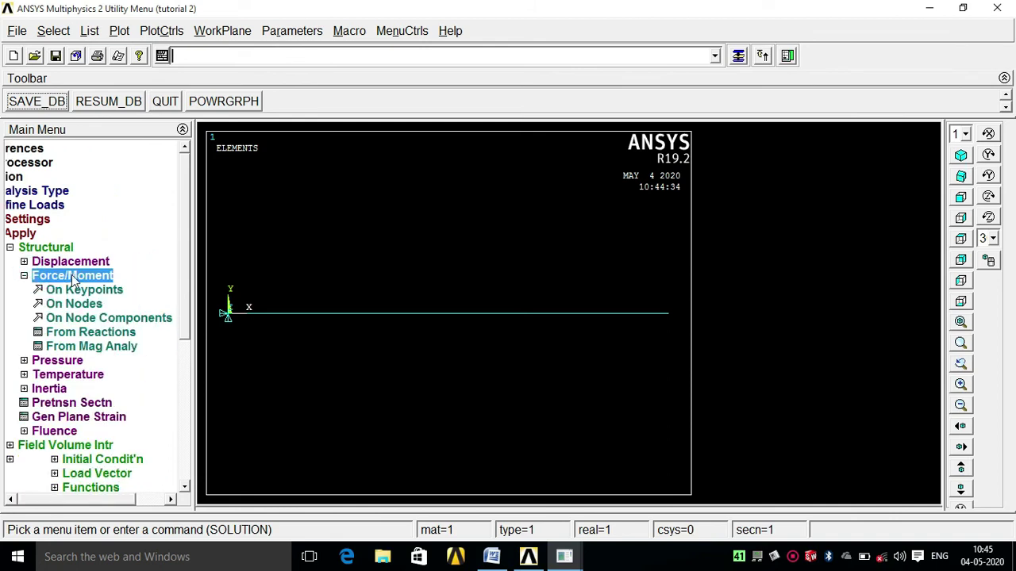
left_click(57, 291)
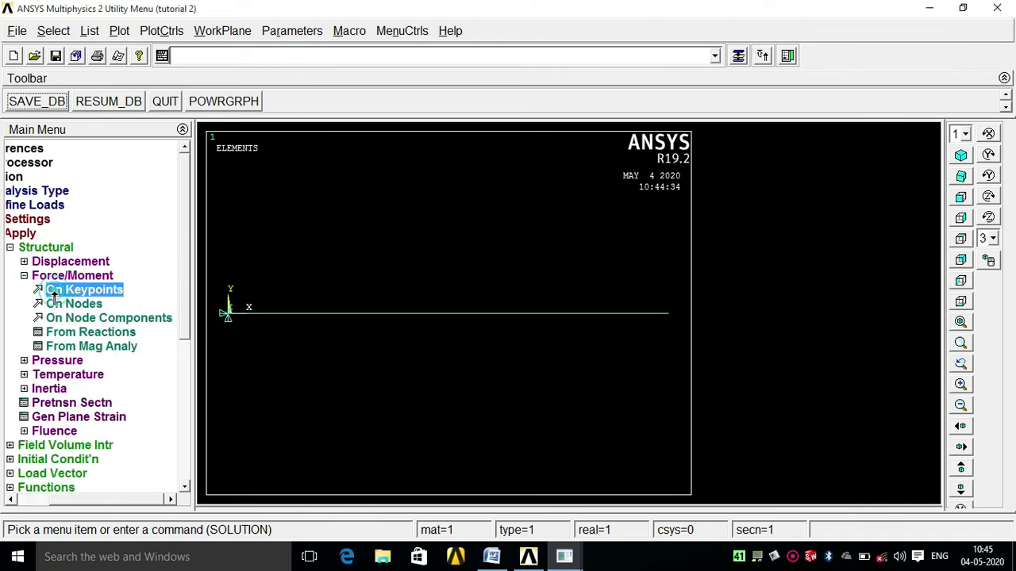
left_click(667, 315)
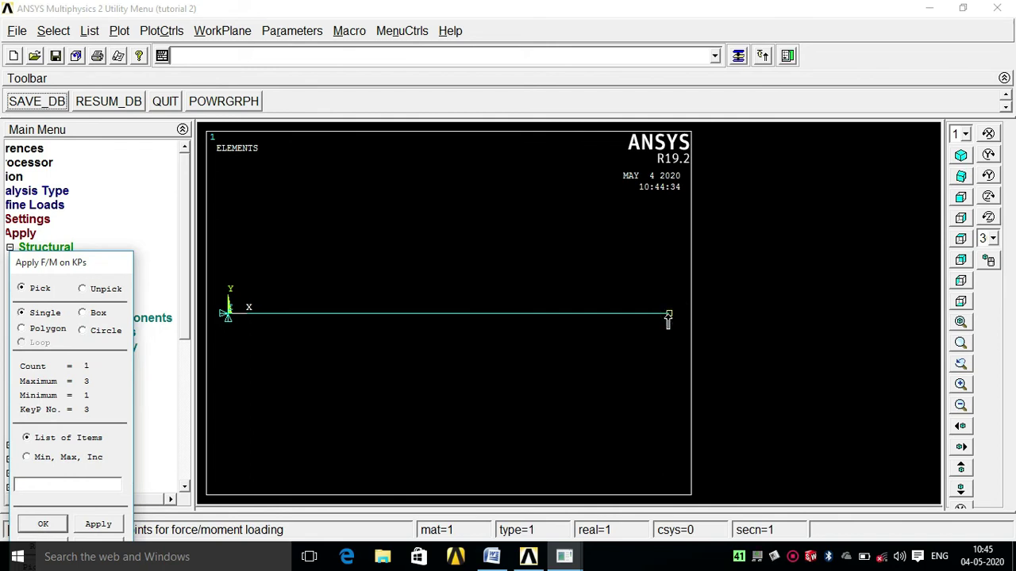
left_click(48, 522)
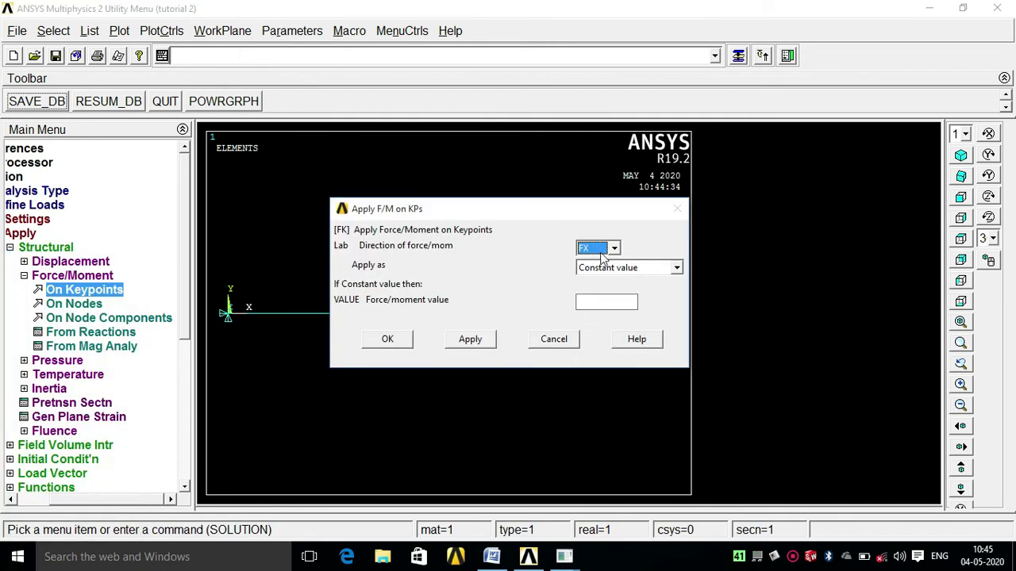
left_click(605, 301)
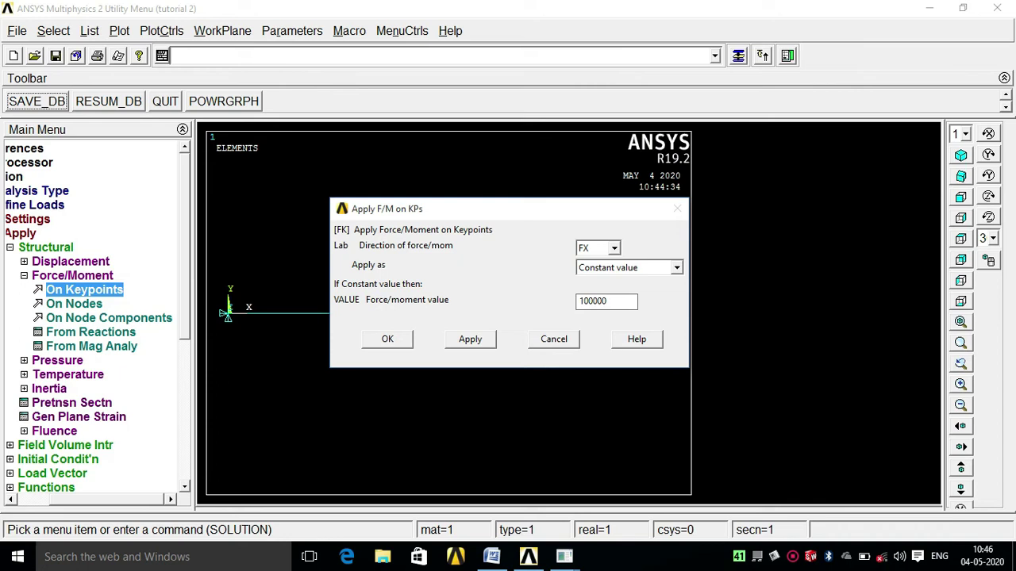
left_click(384, 340)
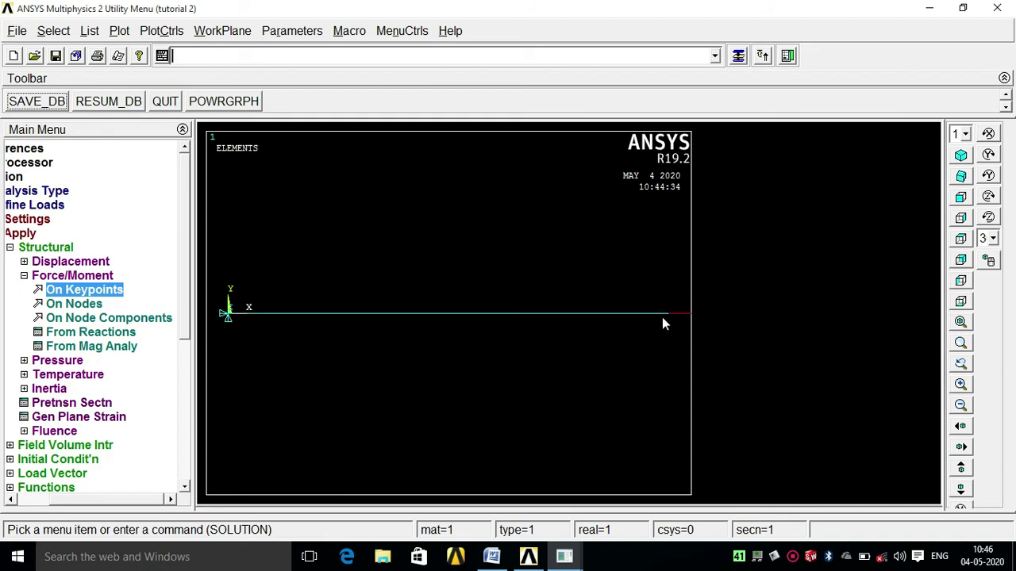
Solve the current load step of the constrained and loaded bar
left_click(10, 248)
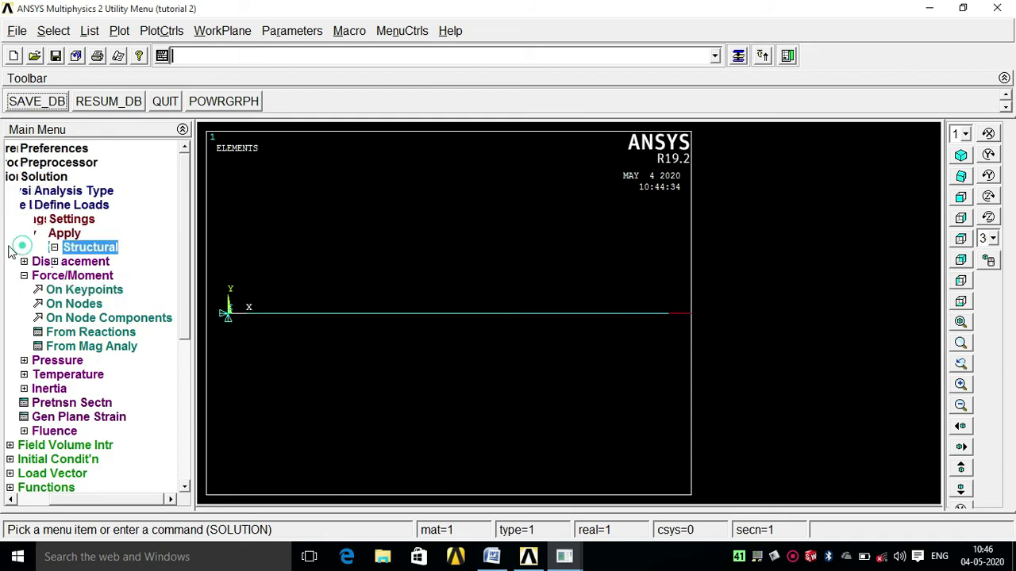
left_click(12, 176)
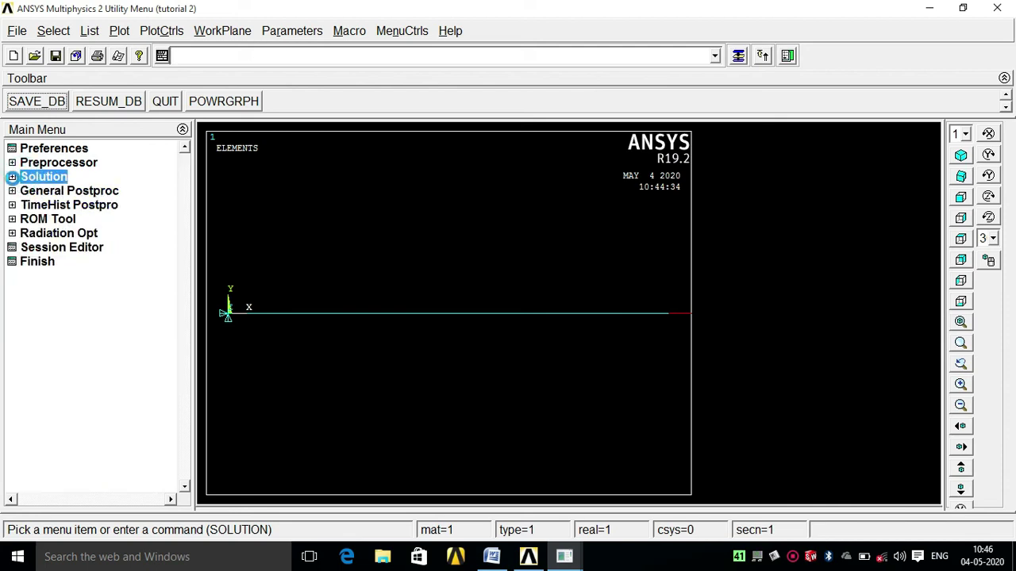
left_click(12, 176)
left_click(50, 389)
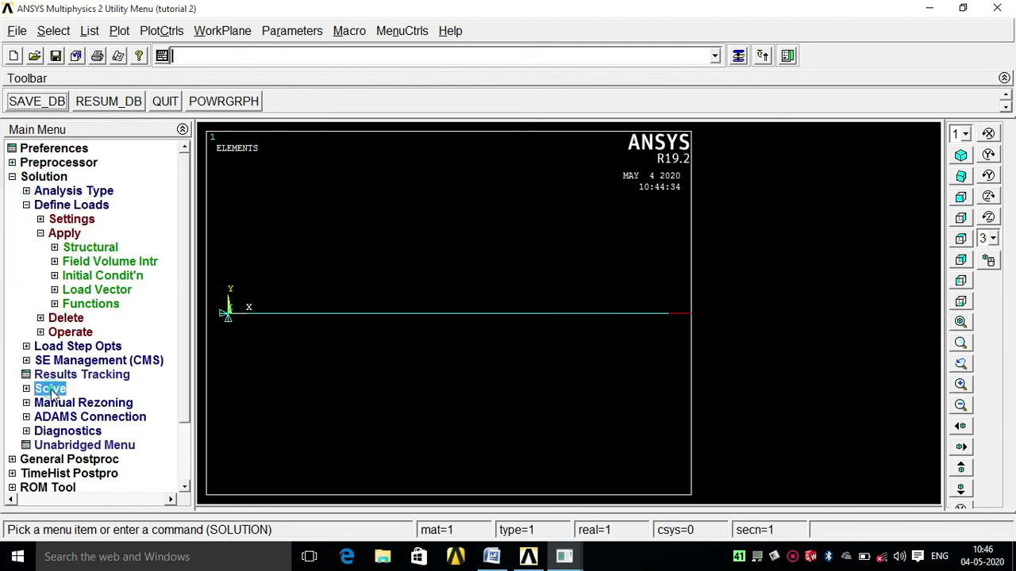
left_click(69, 275)
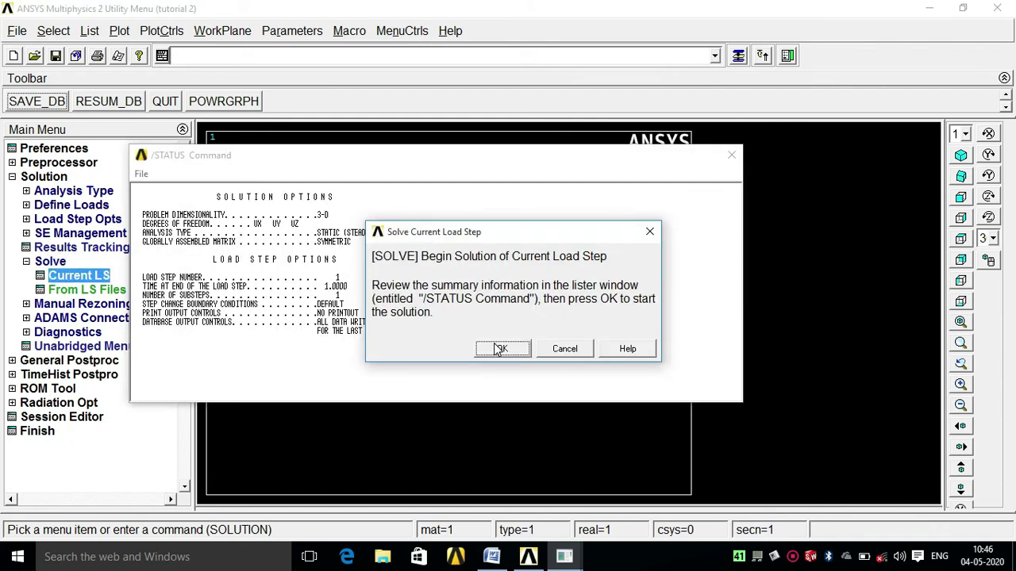
left_click(500, 349)
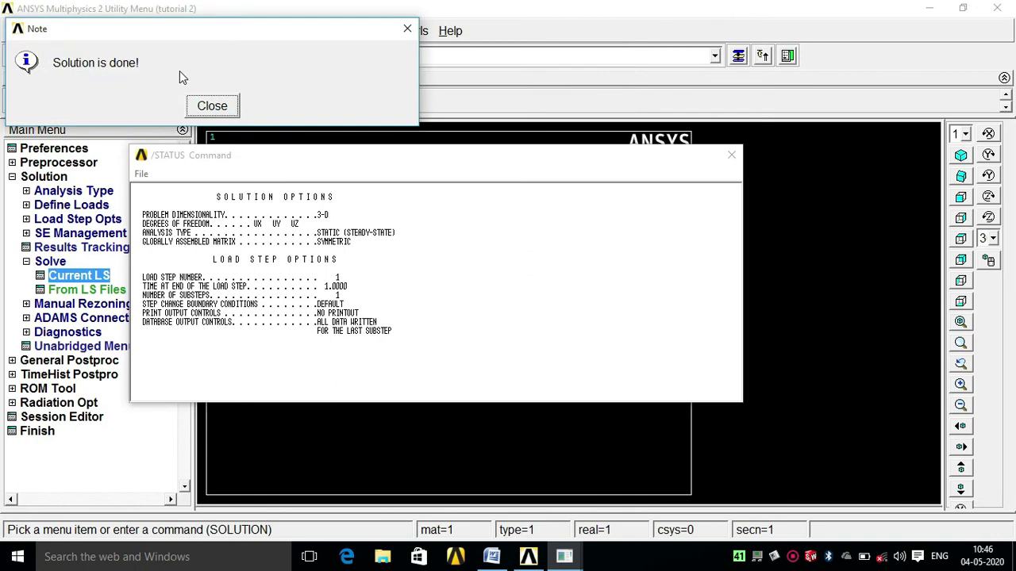
Dismiss the solution completion note and the status listing, and collapse the Solve options
left_click(210, 106)
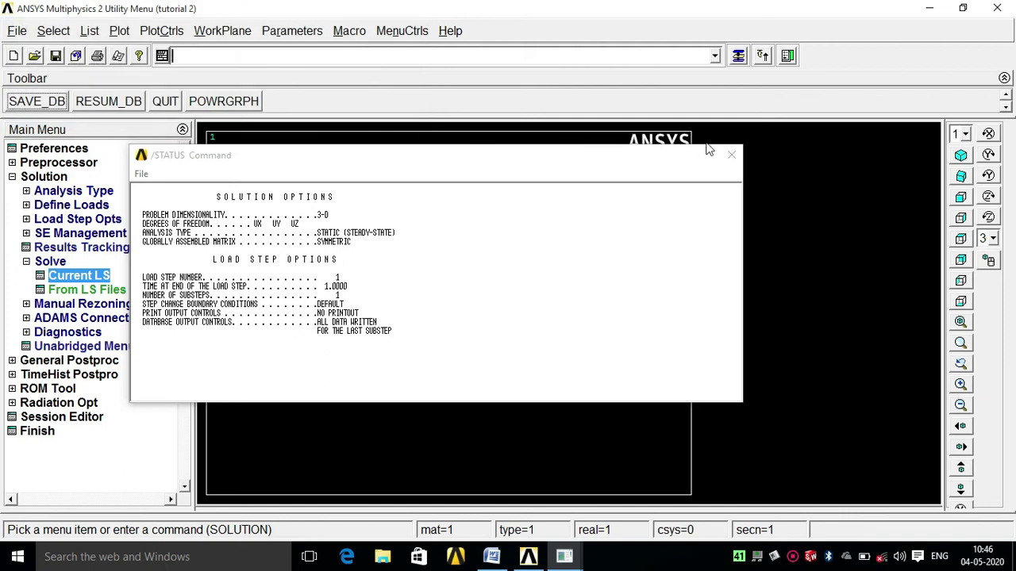
left_click(731, 155)
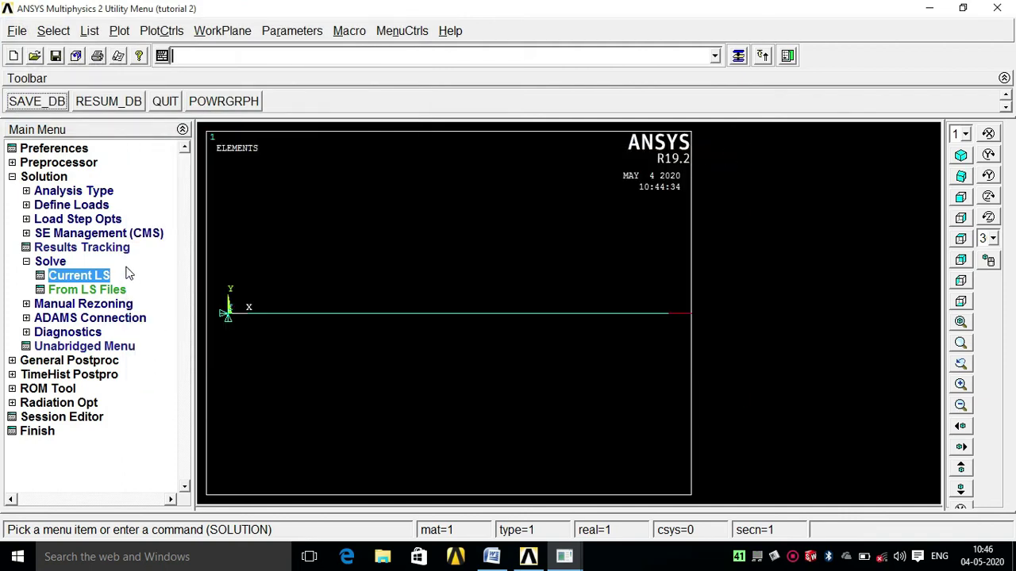
left_click(27, 263)
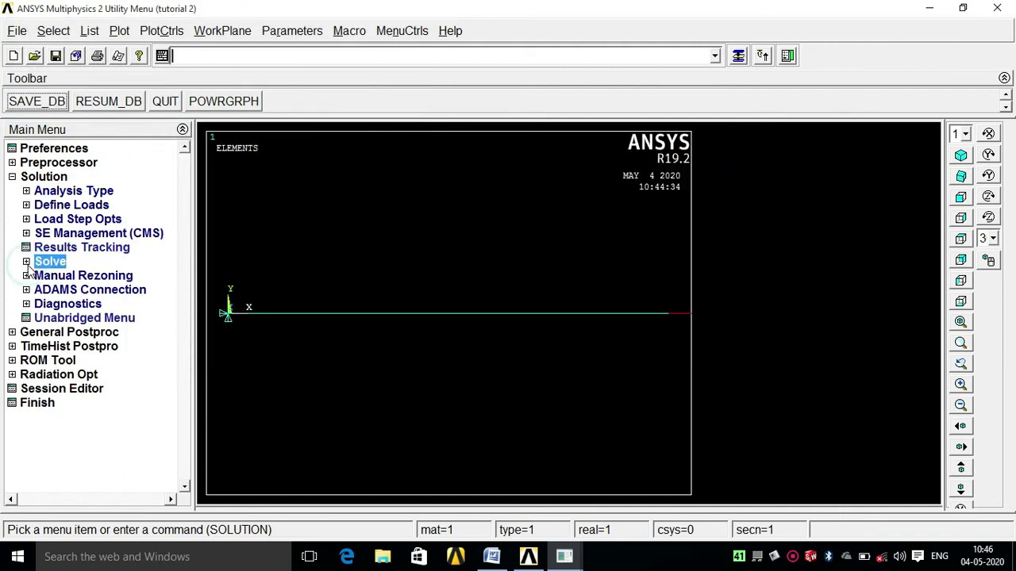
Plot the nodal solution contour of the displacement vector sum with the deformed shape only
left_click(13, 334)
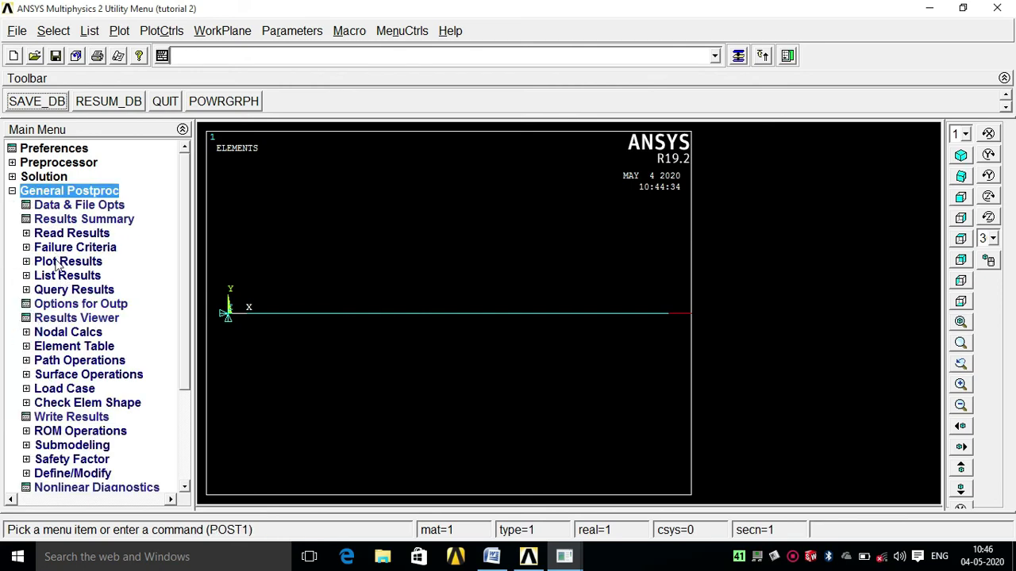
left_click(57, 262)
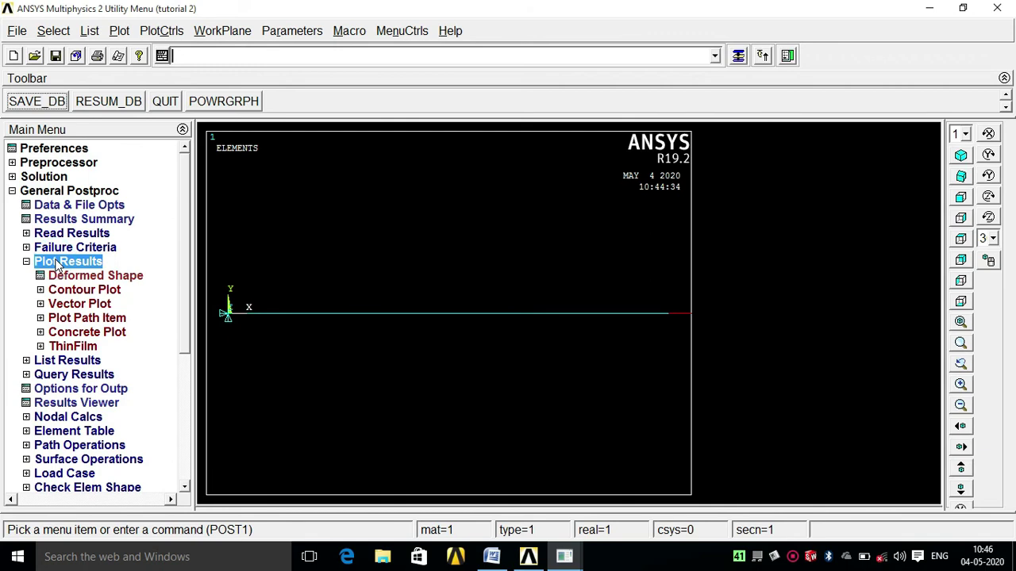
left_click(69, 290)
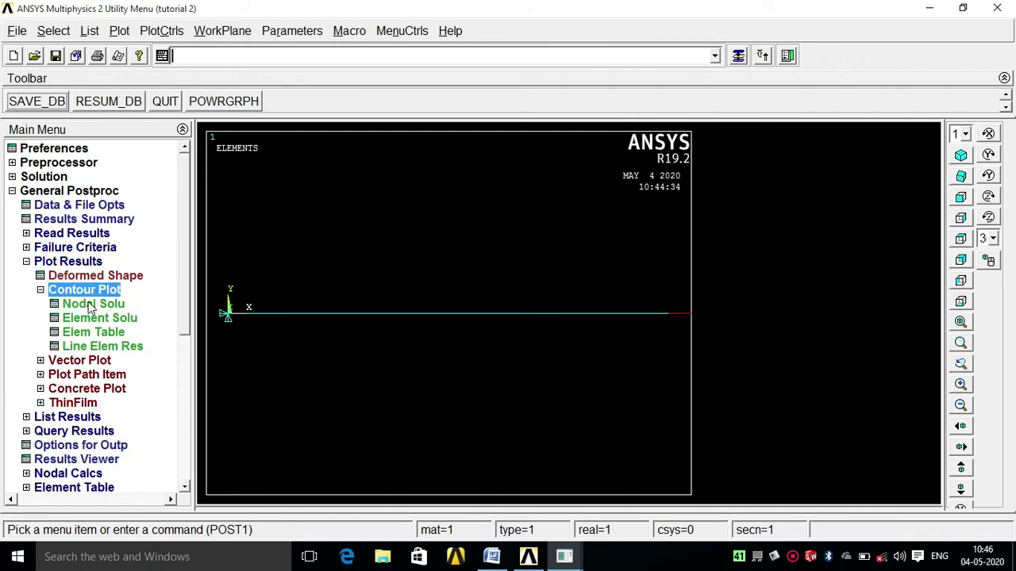
left_click(90, 306)
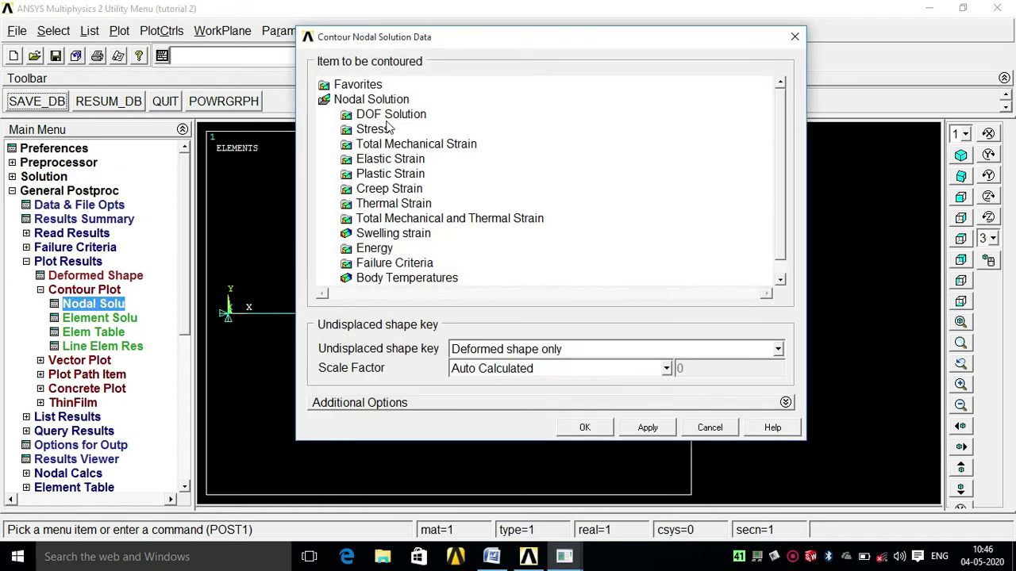
left_click(373, 116)
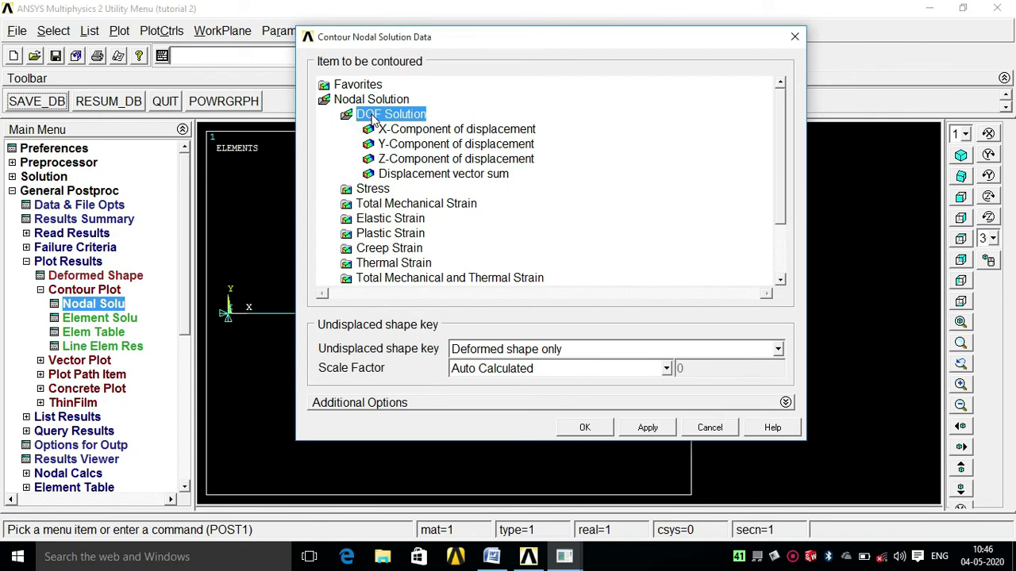
left_click(412, 174)
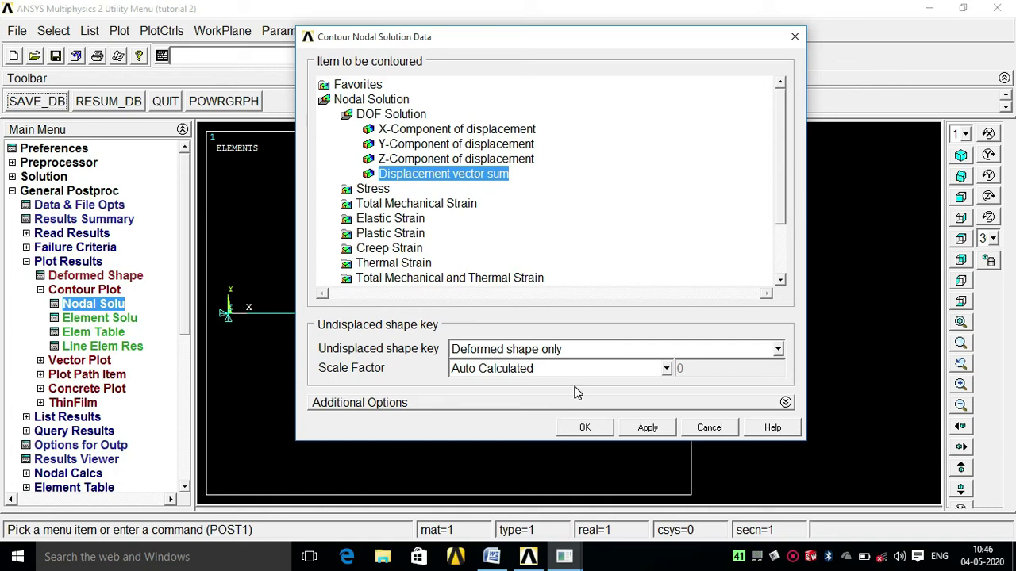
left_click(585, 428)
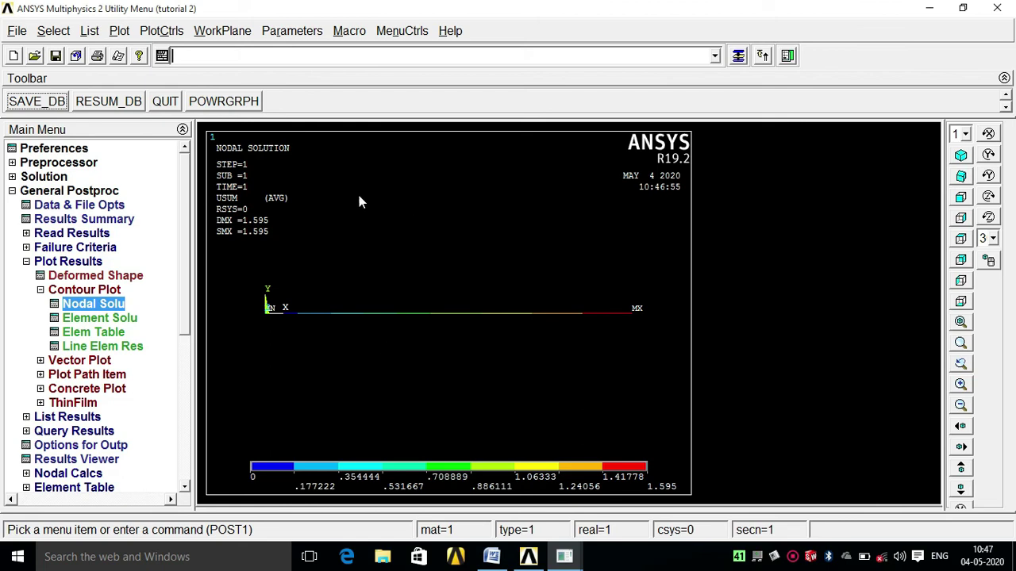
Turn on the display of element shapes based on real constant descriptions and replot the bar
left_click(169, 32)
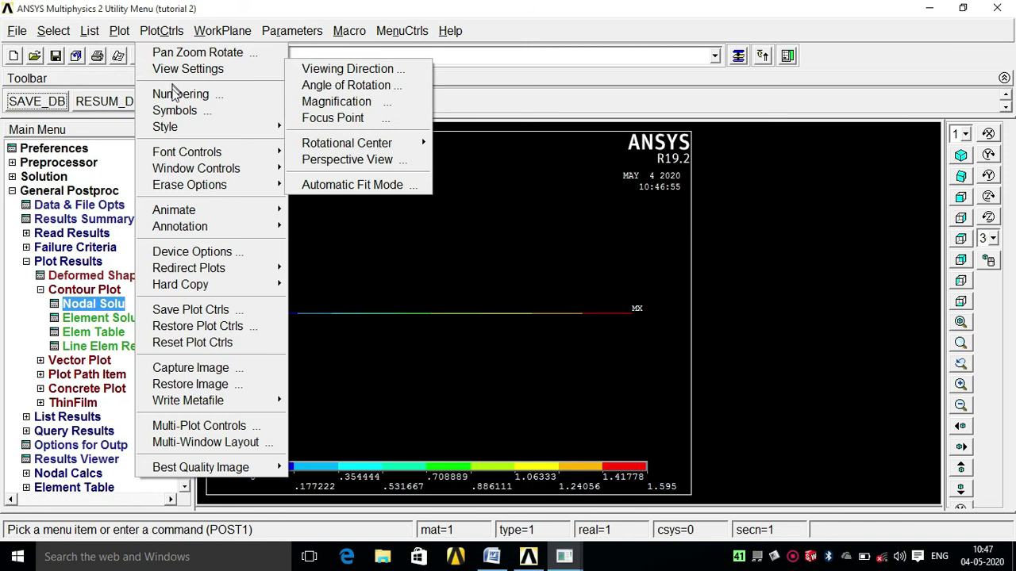
mouse_move(195, 128)
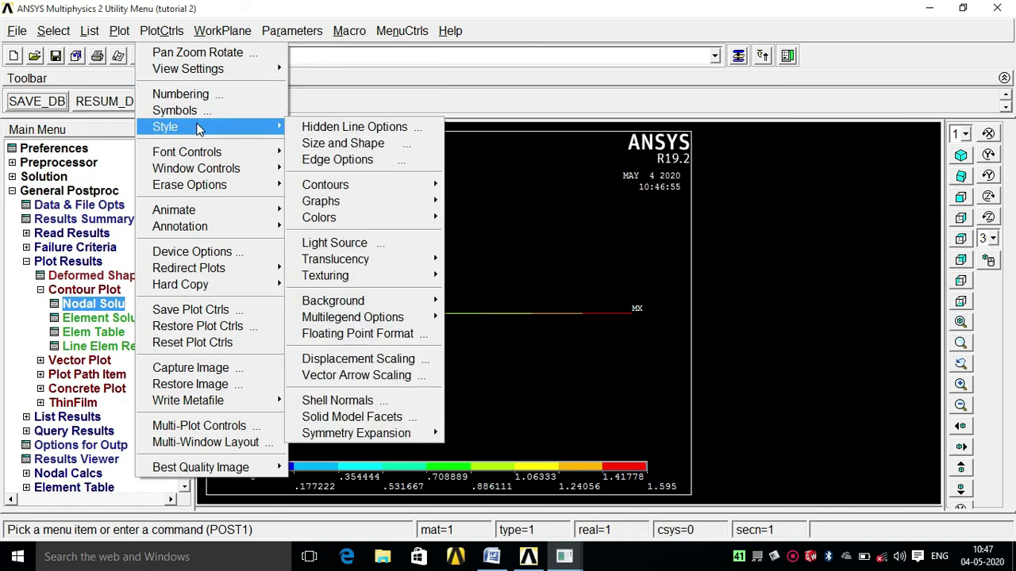
left_click(342, 144)
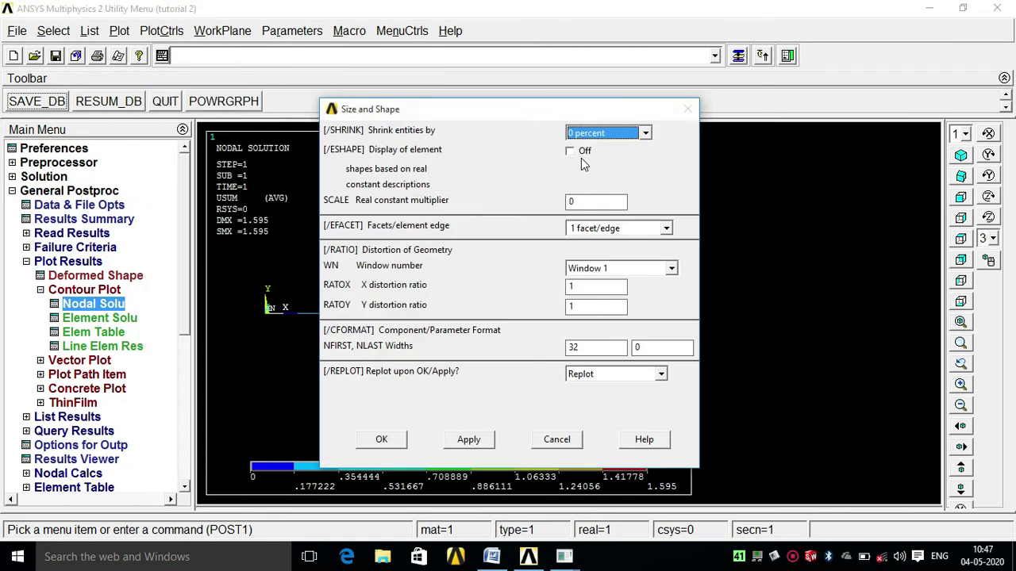
left_click(573, 151)
left_click(370, 446)
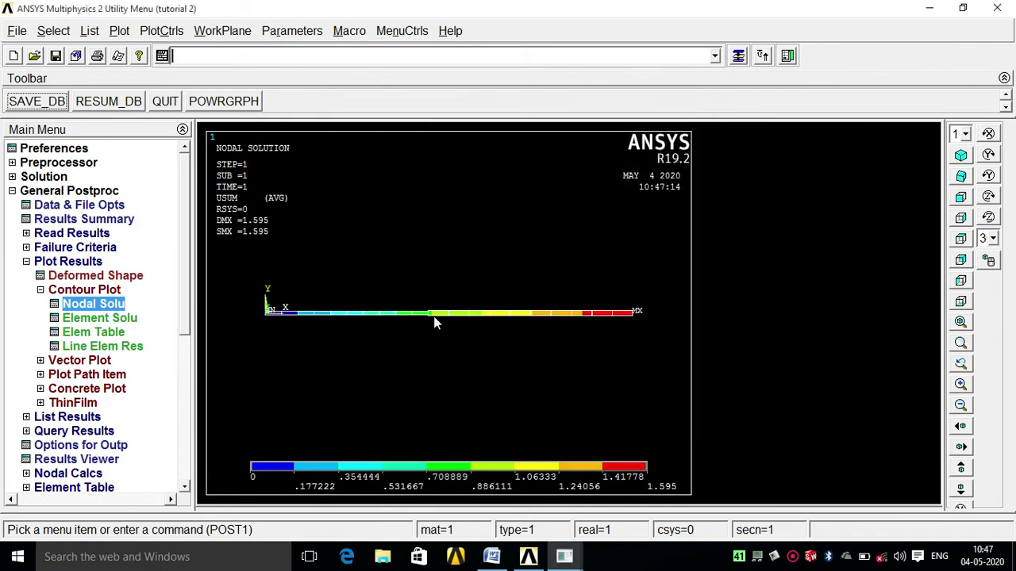
Examine the displacement contour along the bar and around its change of section in an isometric view
left_click(961, 156)
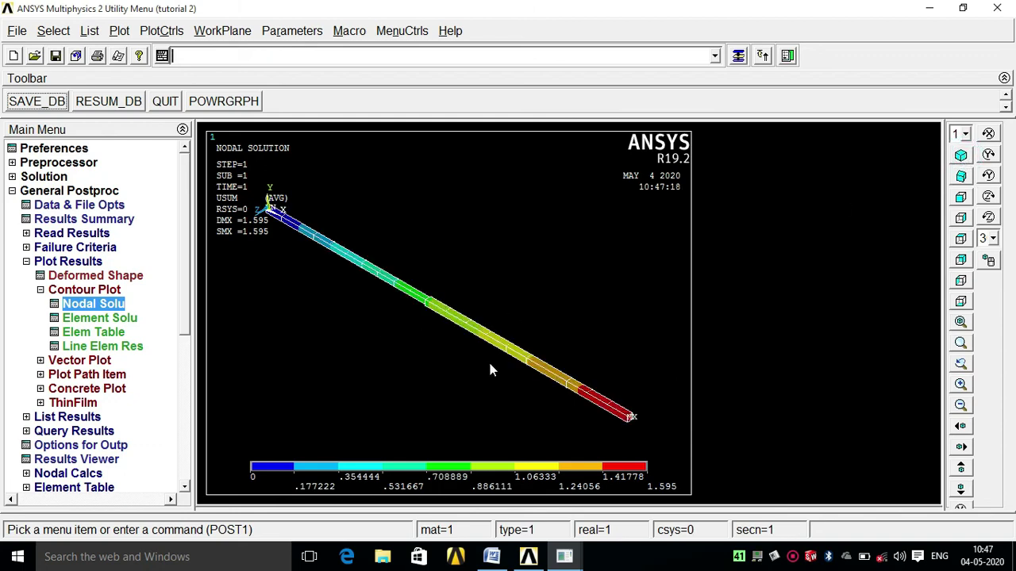
left_click(961, 385)
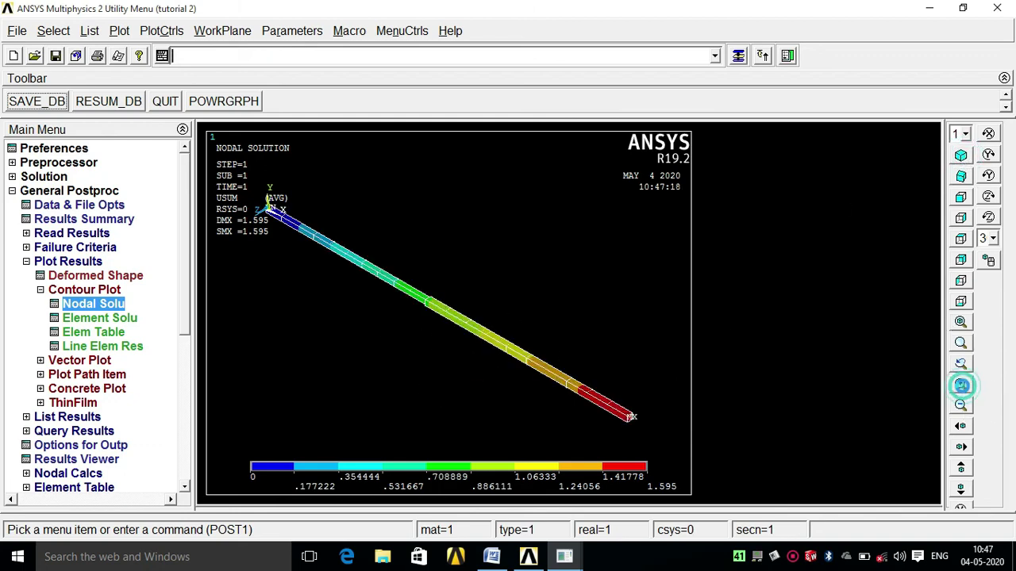
left_click(961, 385)
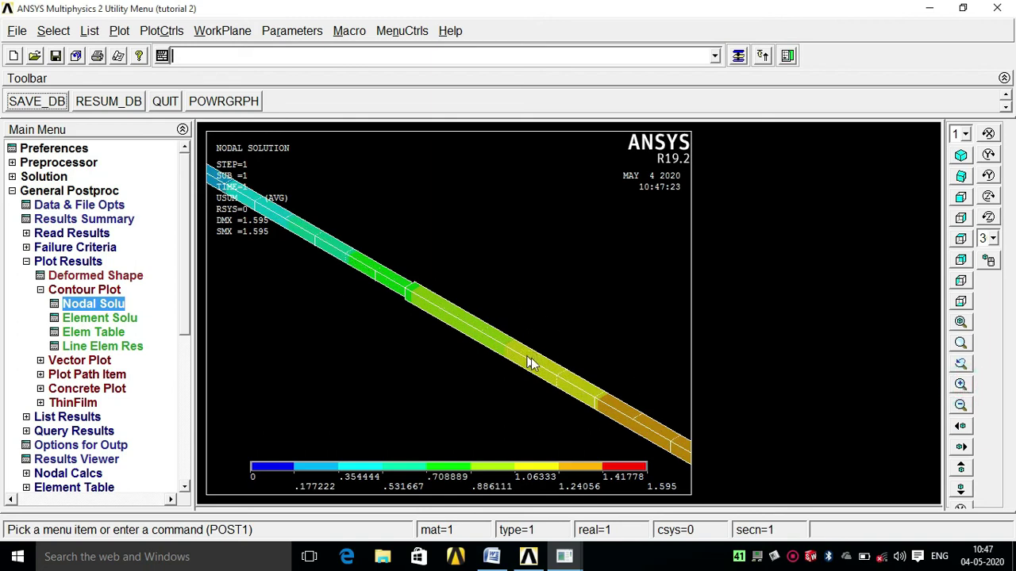
left_click(960, 404)
left_click(960, 404)
left_click(960, 404)
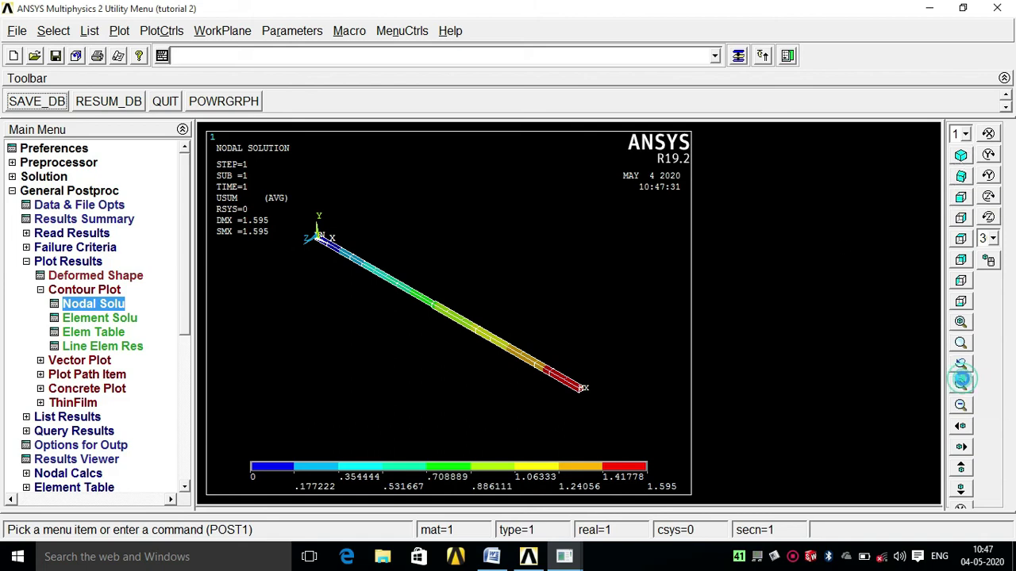
left_click(960, 384)
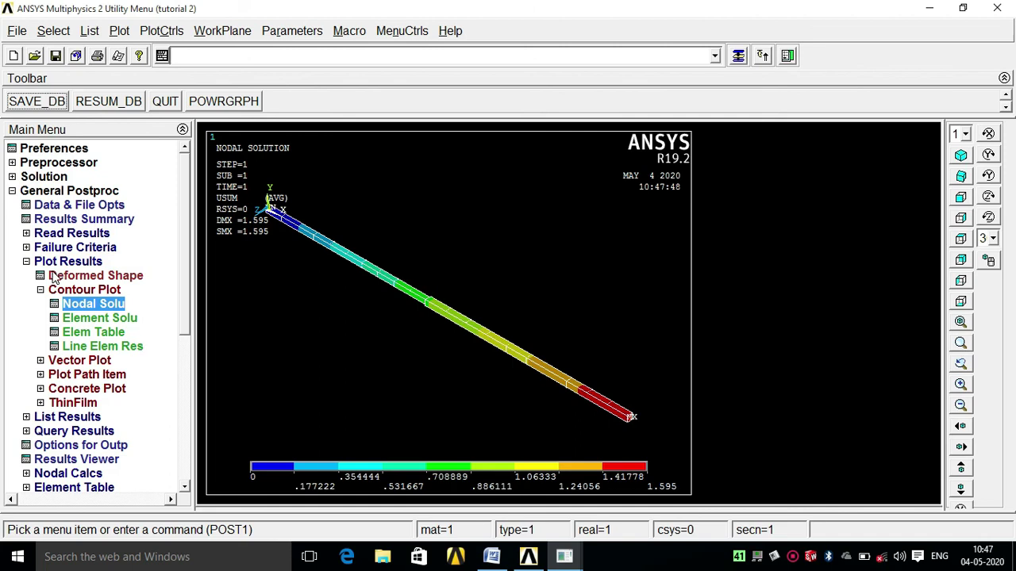
Plot the element solution contour of the X-component of stress on the deformed bar
left_click(78, 318)
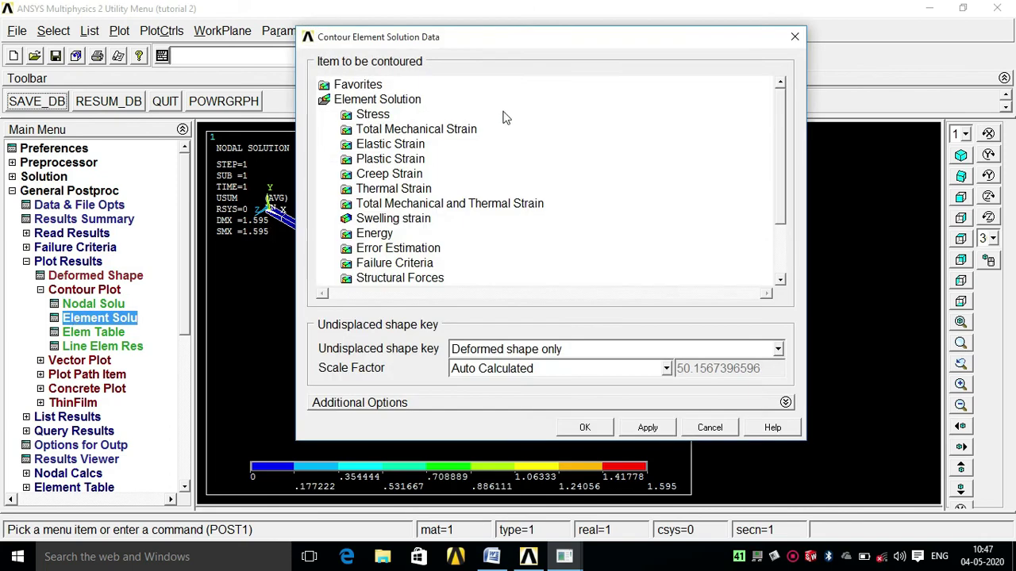
left_click(359, 115)
left_click(399, 130)
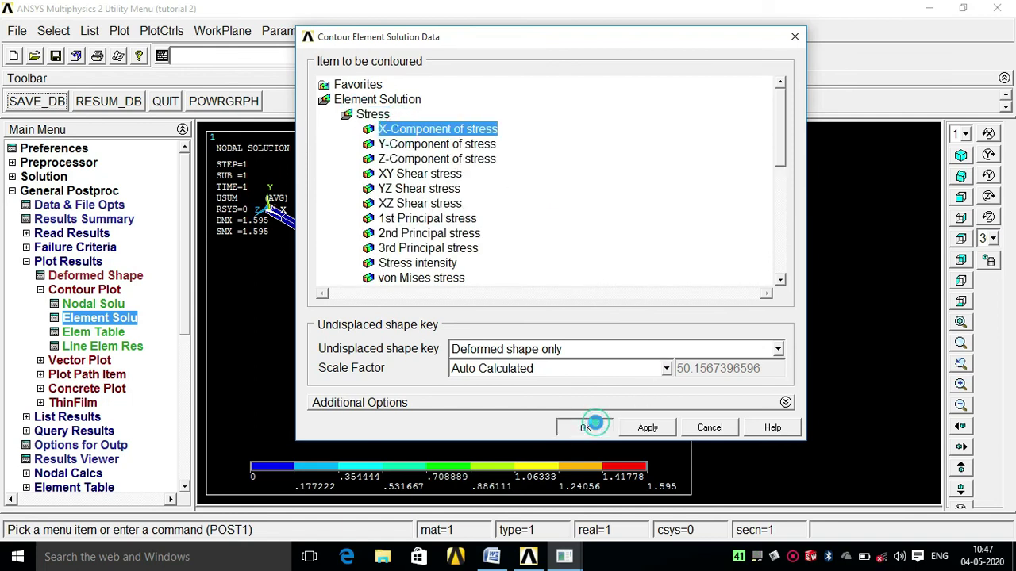
left_click(591, 425)
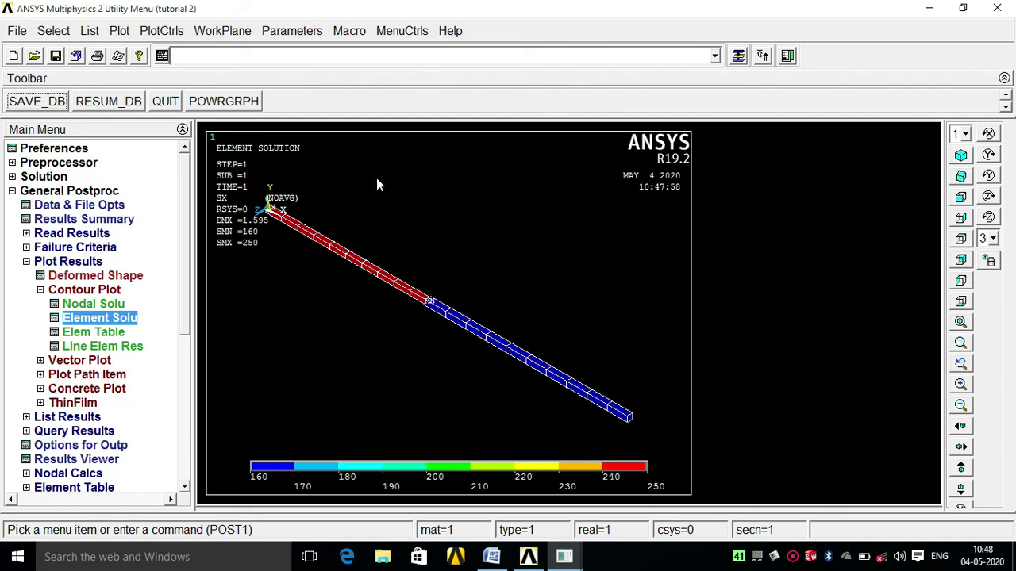
Replace the stress plot with the nodal contour of the displacement vector sum
left_click(155, 33)
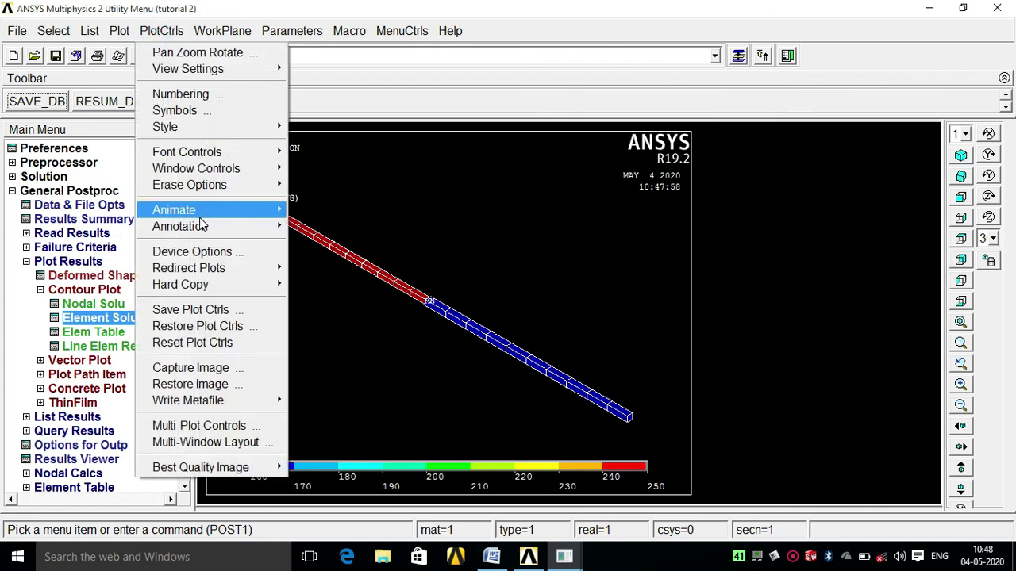
mouse_move(199, 212)
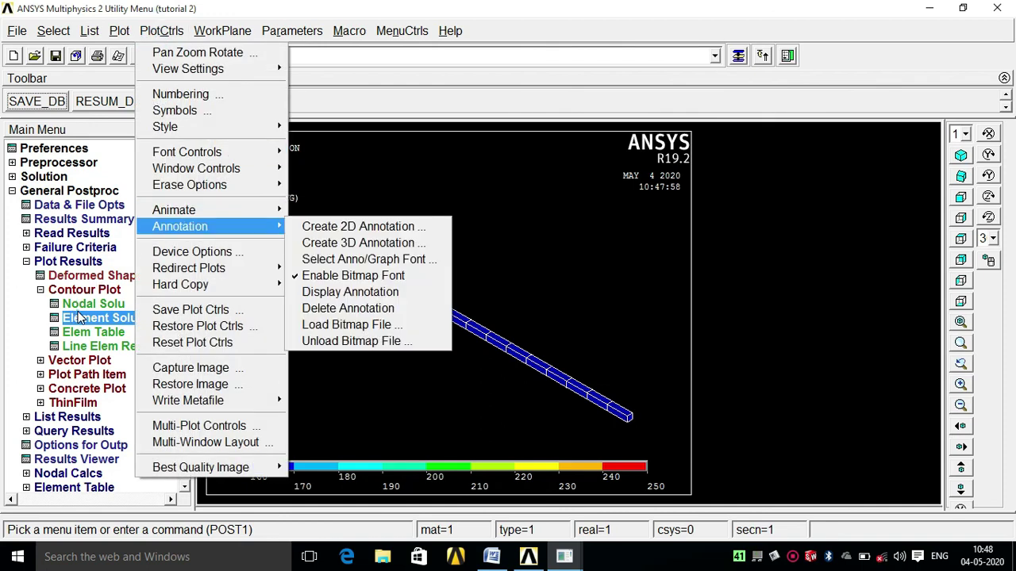
left_click(80, 311)
left_click(79, 308)
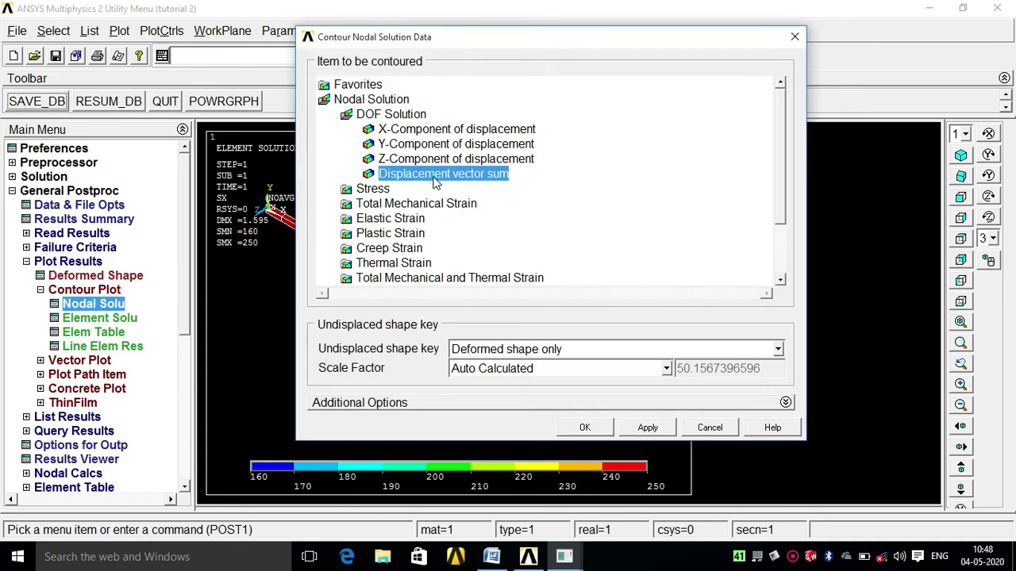
left_click(584, 429)
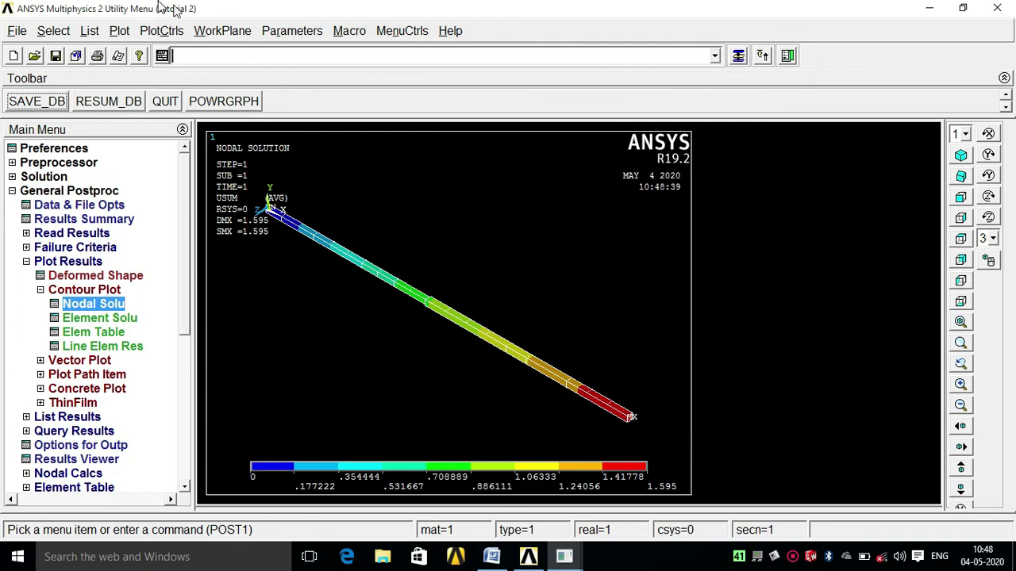
Animate the deformed shape of the bar with 10 frames, a 0.5 second time delay and the deformed shape only
left_click(162, 30)
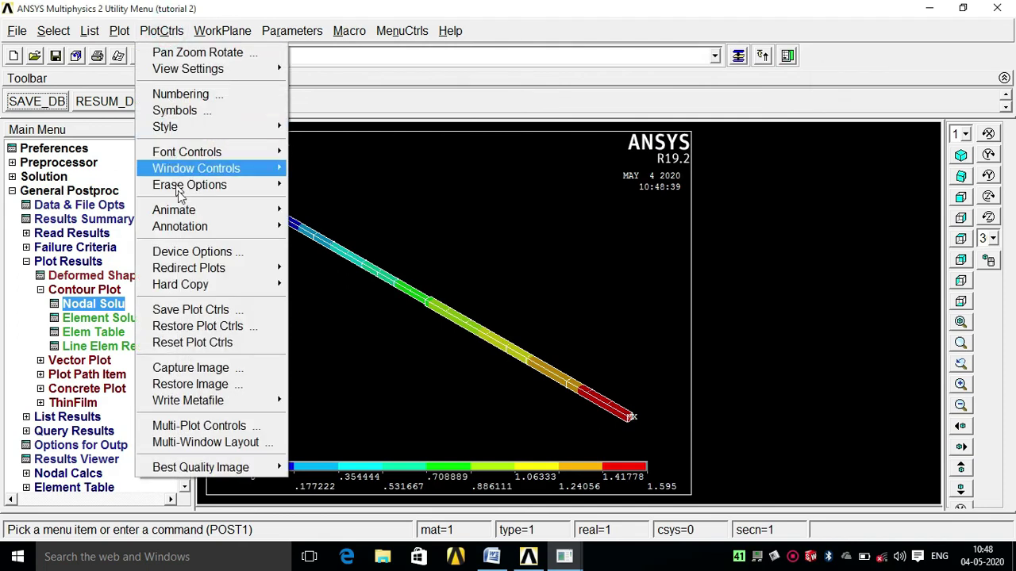
mouse_move(187, 211)
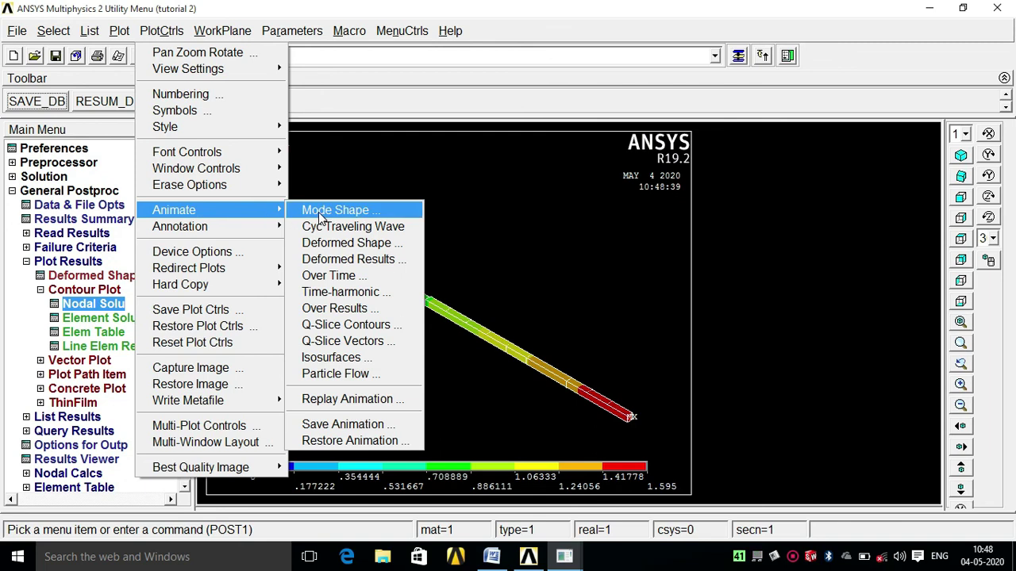
left_click(332, 245)
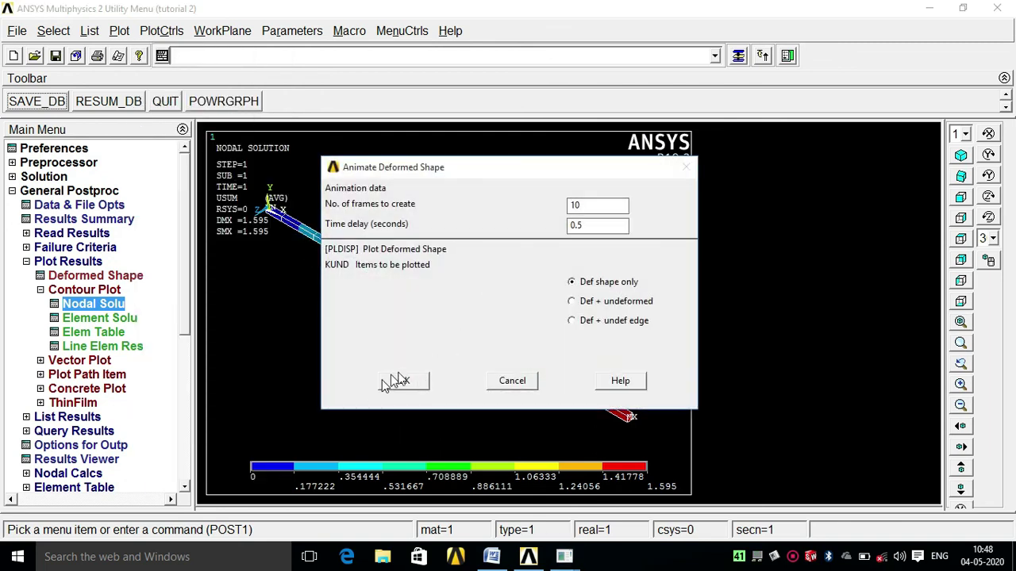
left_click(407, 380)
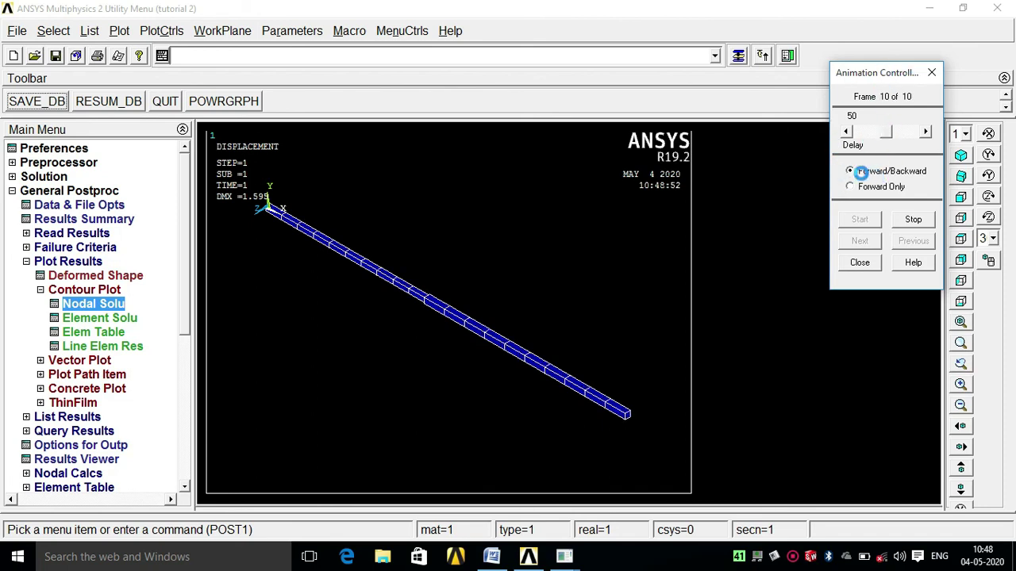
Play the animation forward only, try a delay of 19 and then 85, and stop the playback
left_click(850, 186)
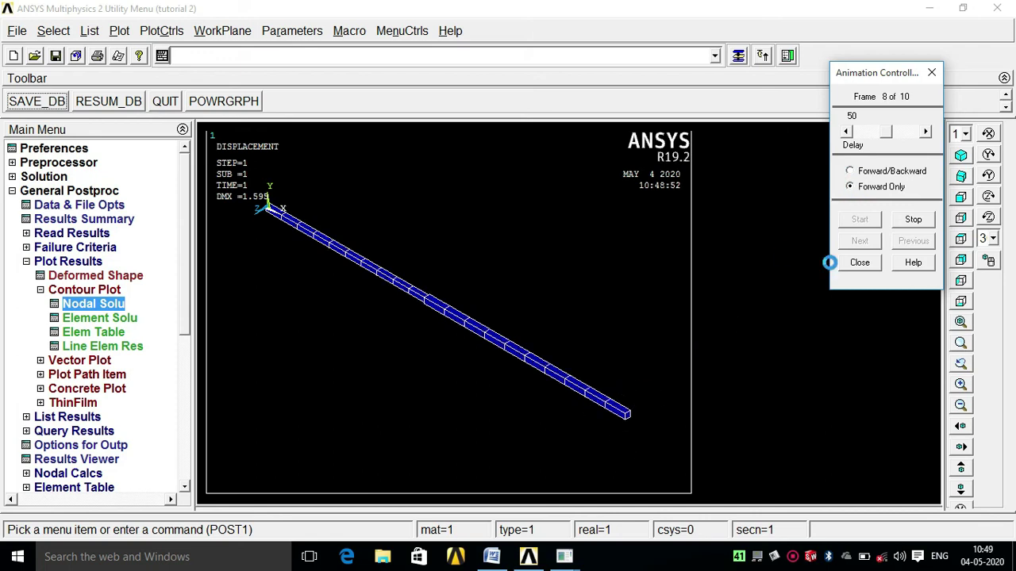
left_click_drag(886, 134, 871, 136)
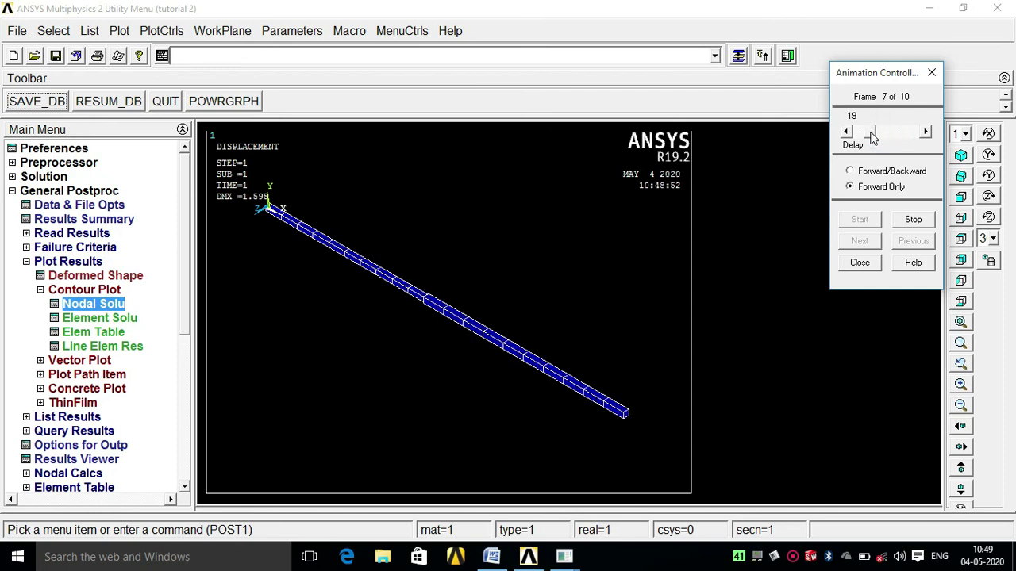
left_click(871, 133)
left_click_drag(871, 133, 907, 136)
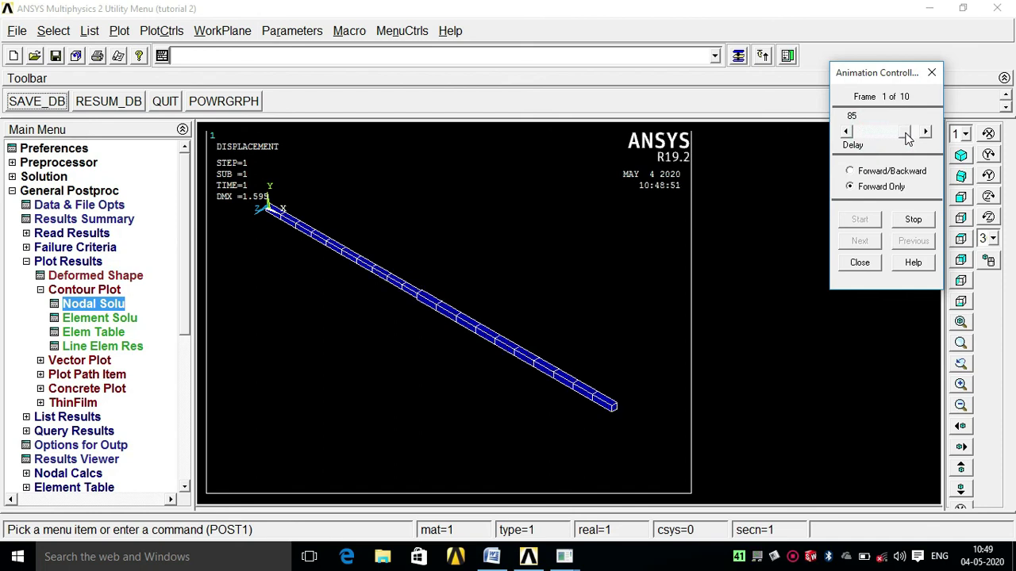
left_click(907, 224)
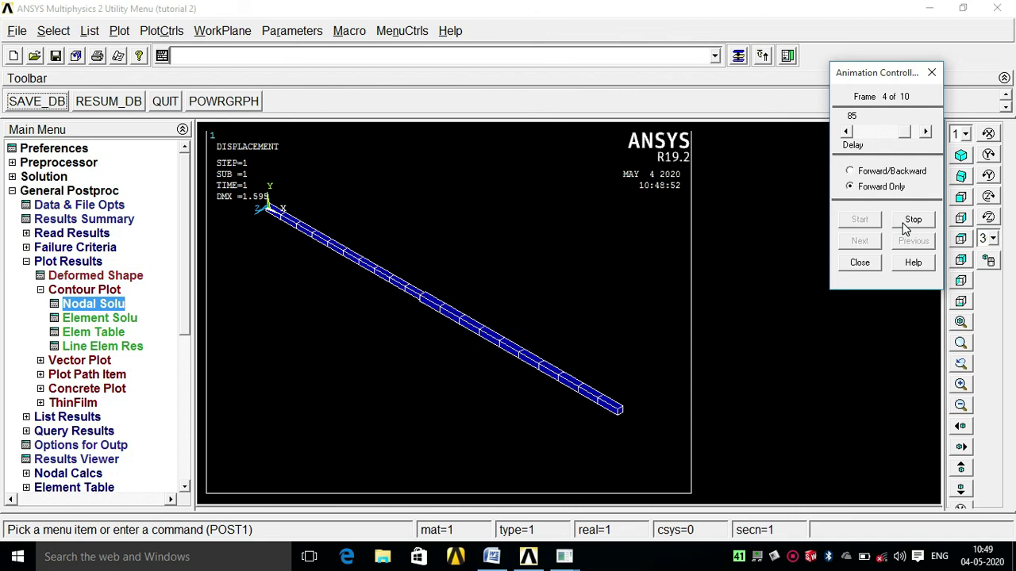
left_click(909, 221)
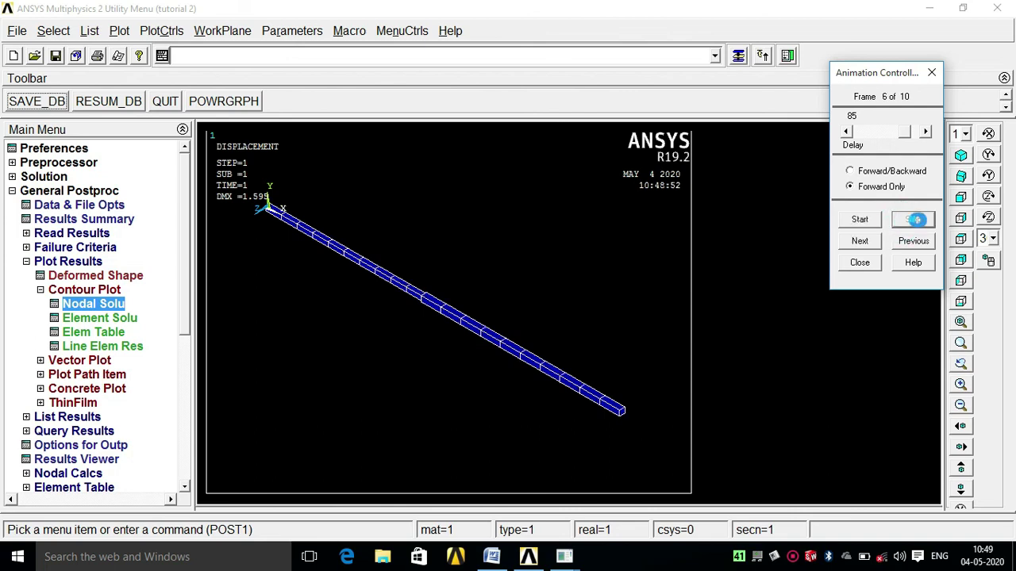